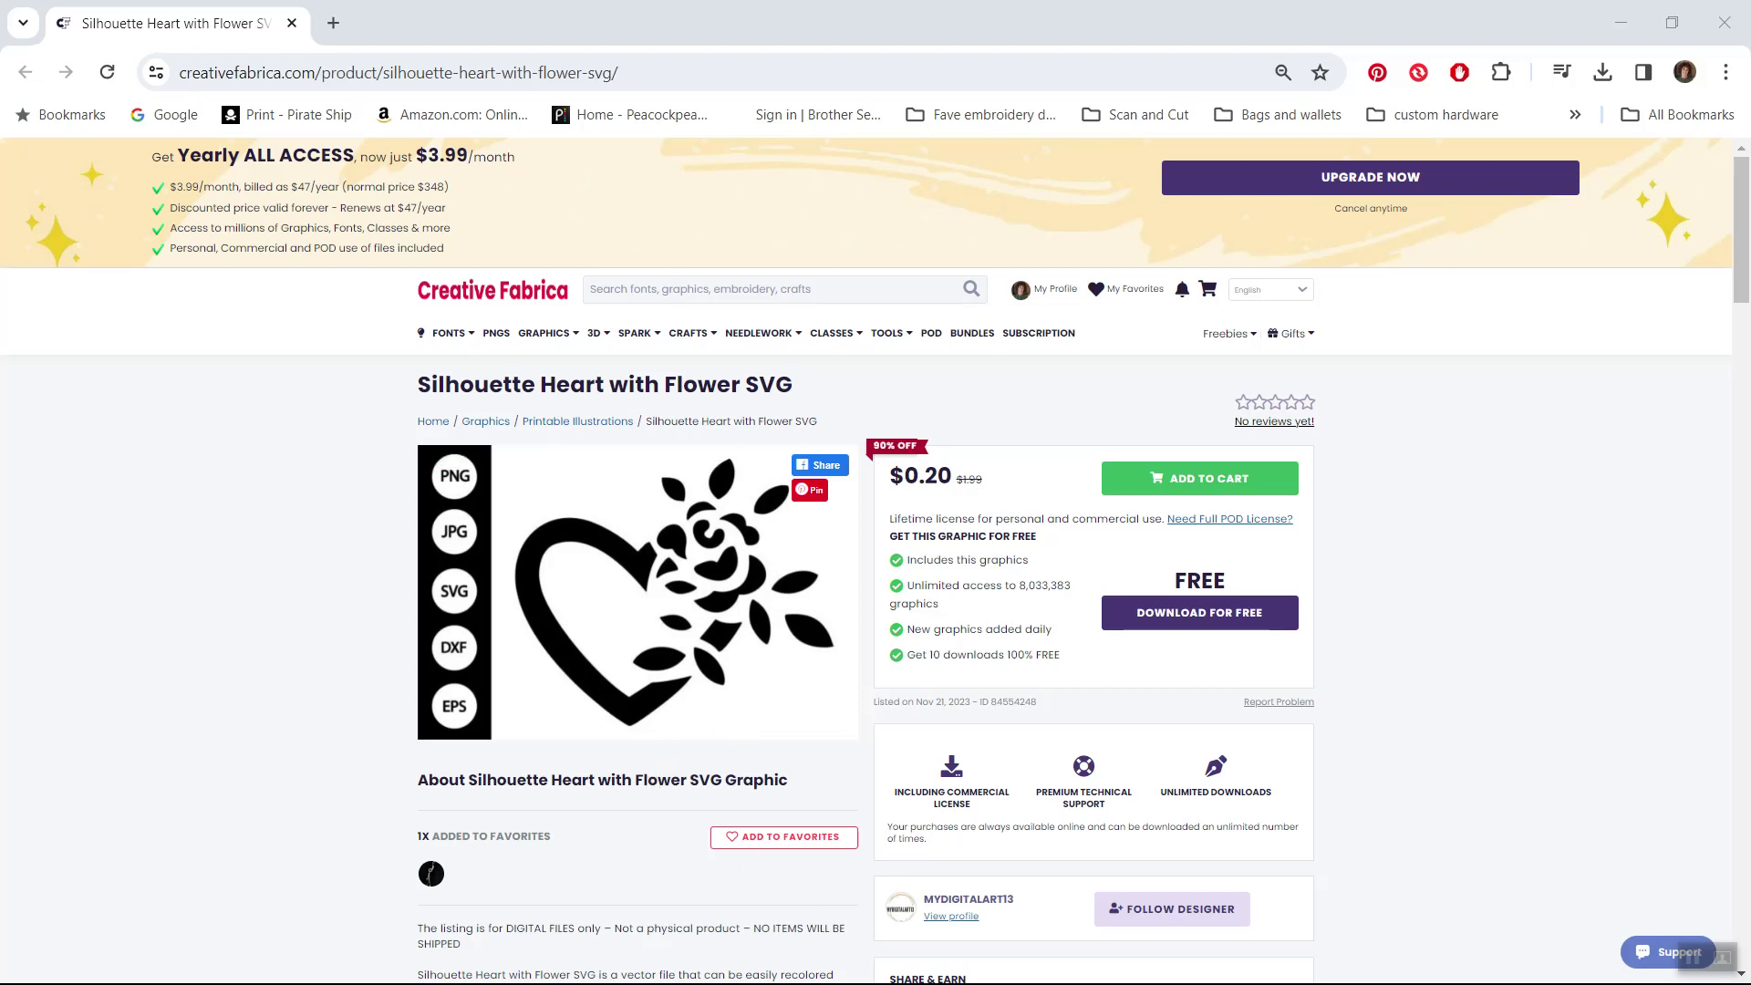
left_click(1621, 23)
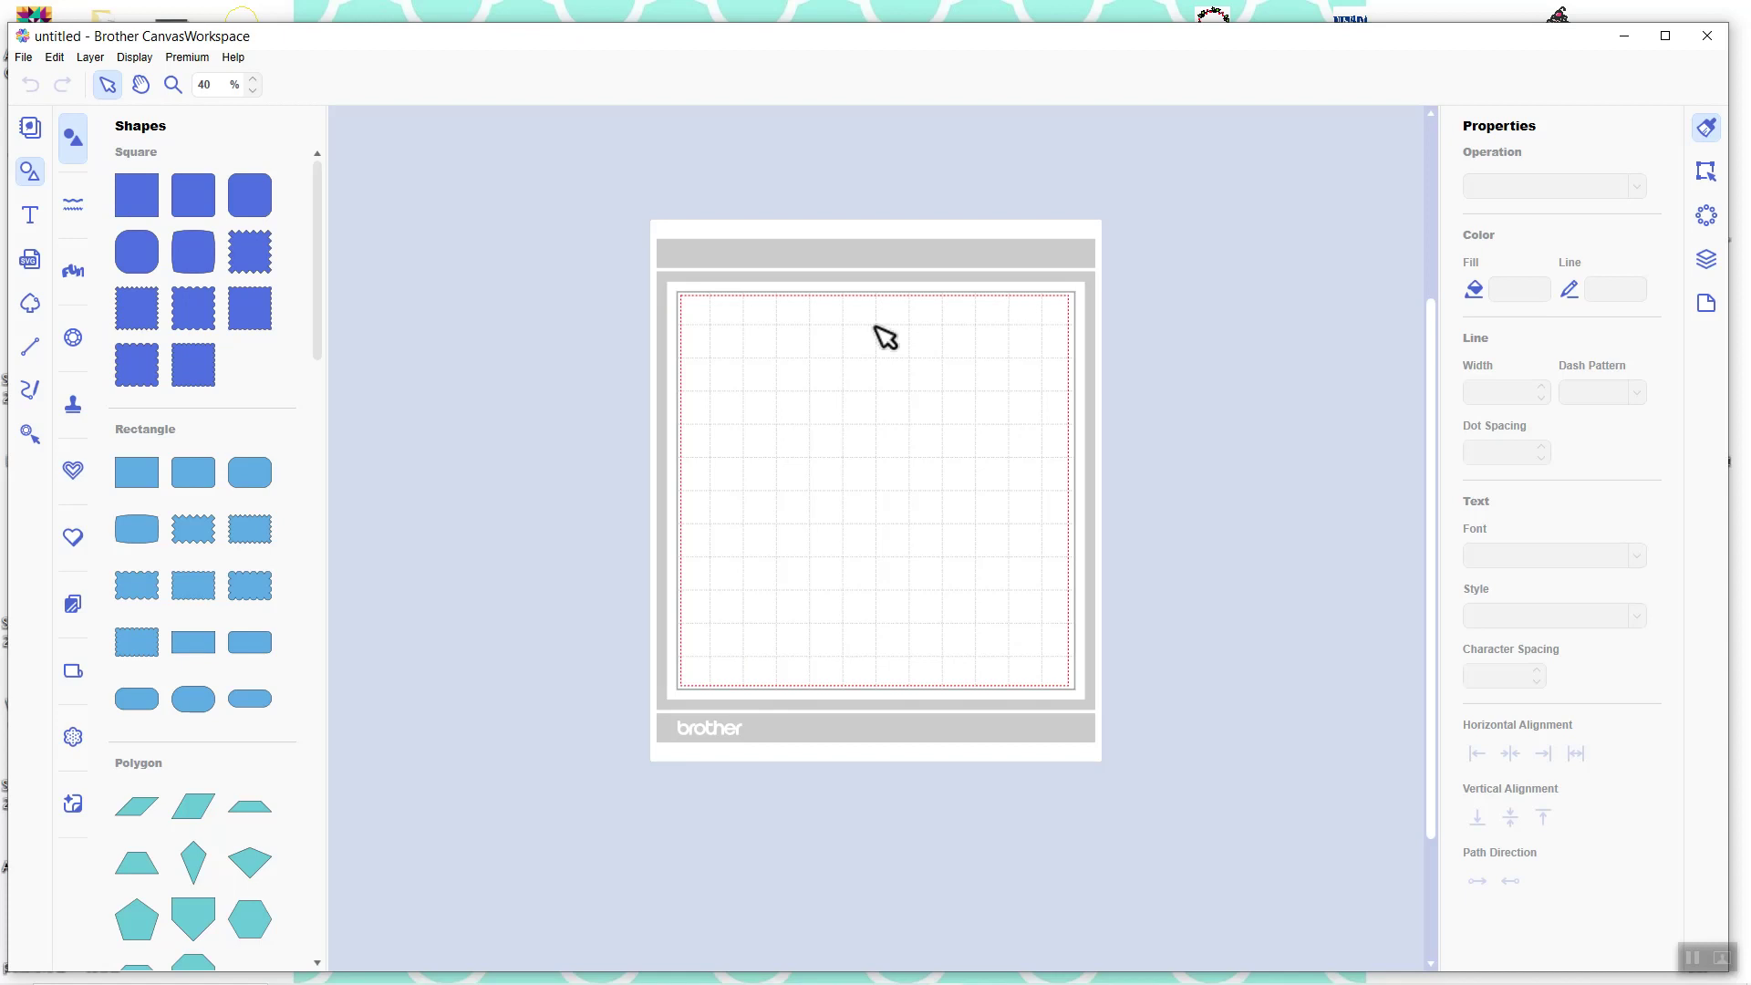
left_click(29, 265)
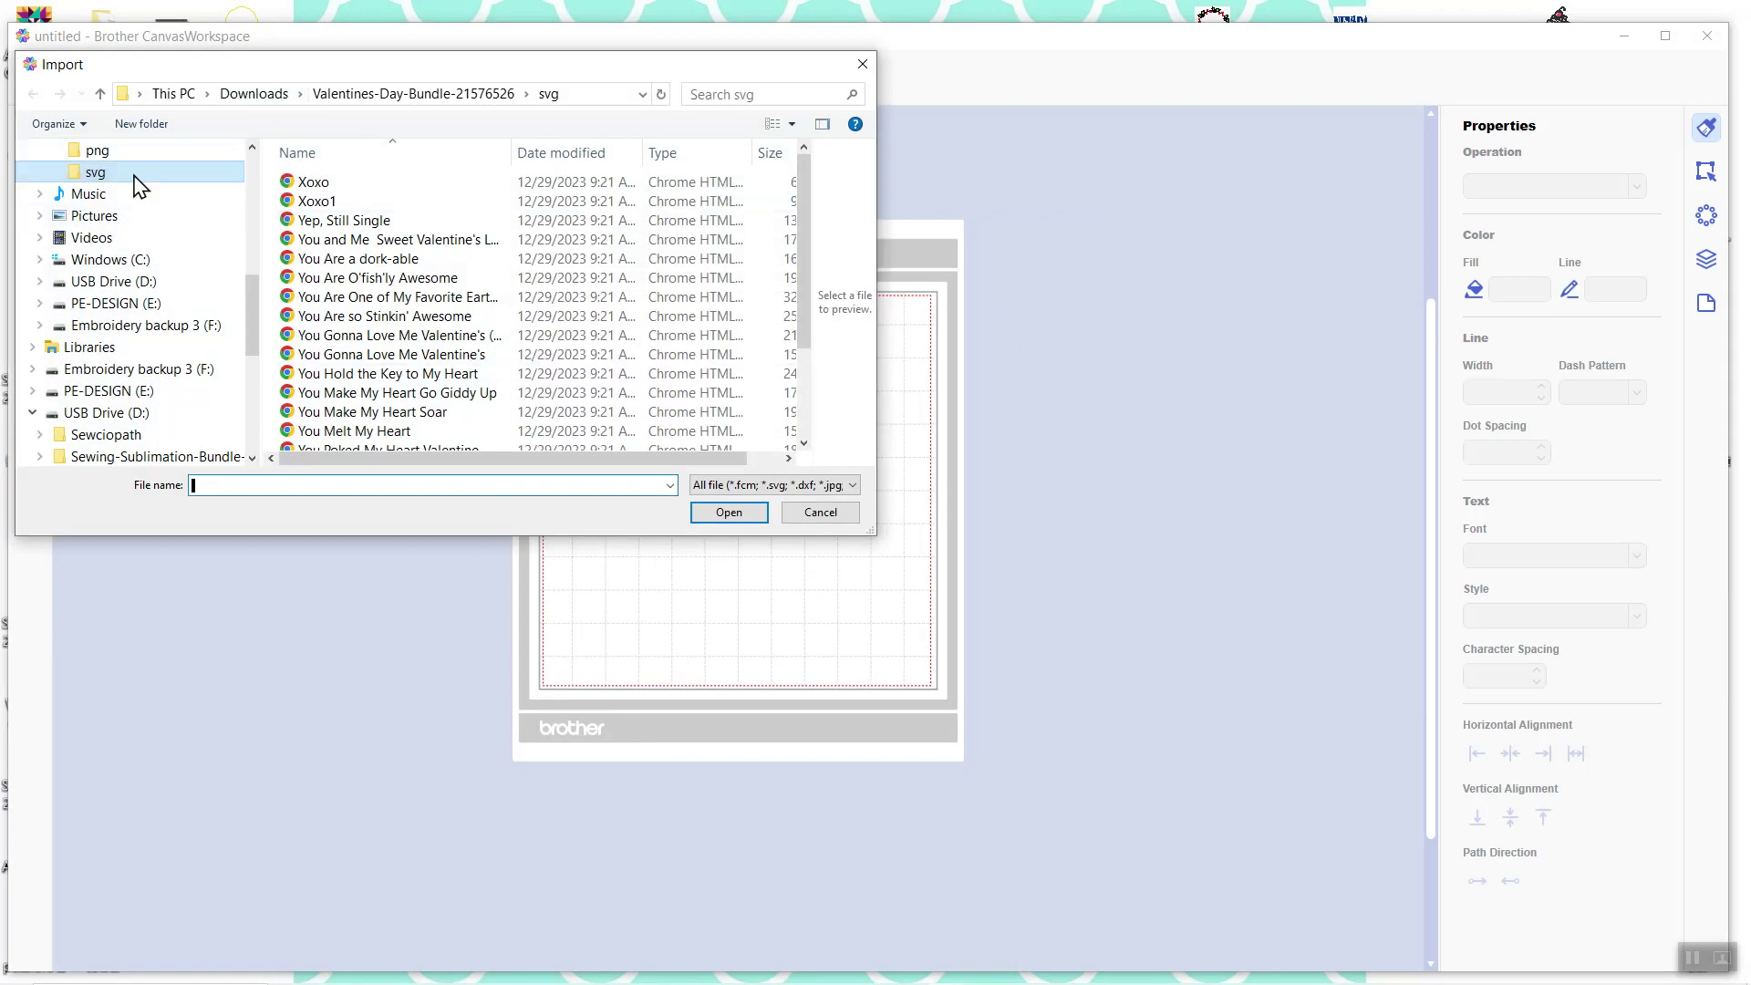
left_click_drag(255, 334, 201, 183)
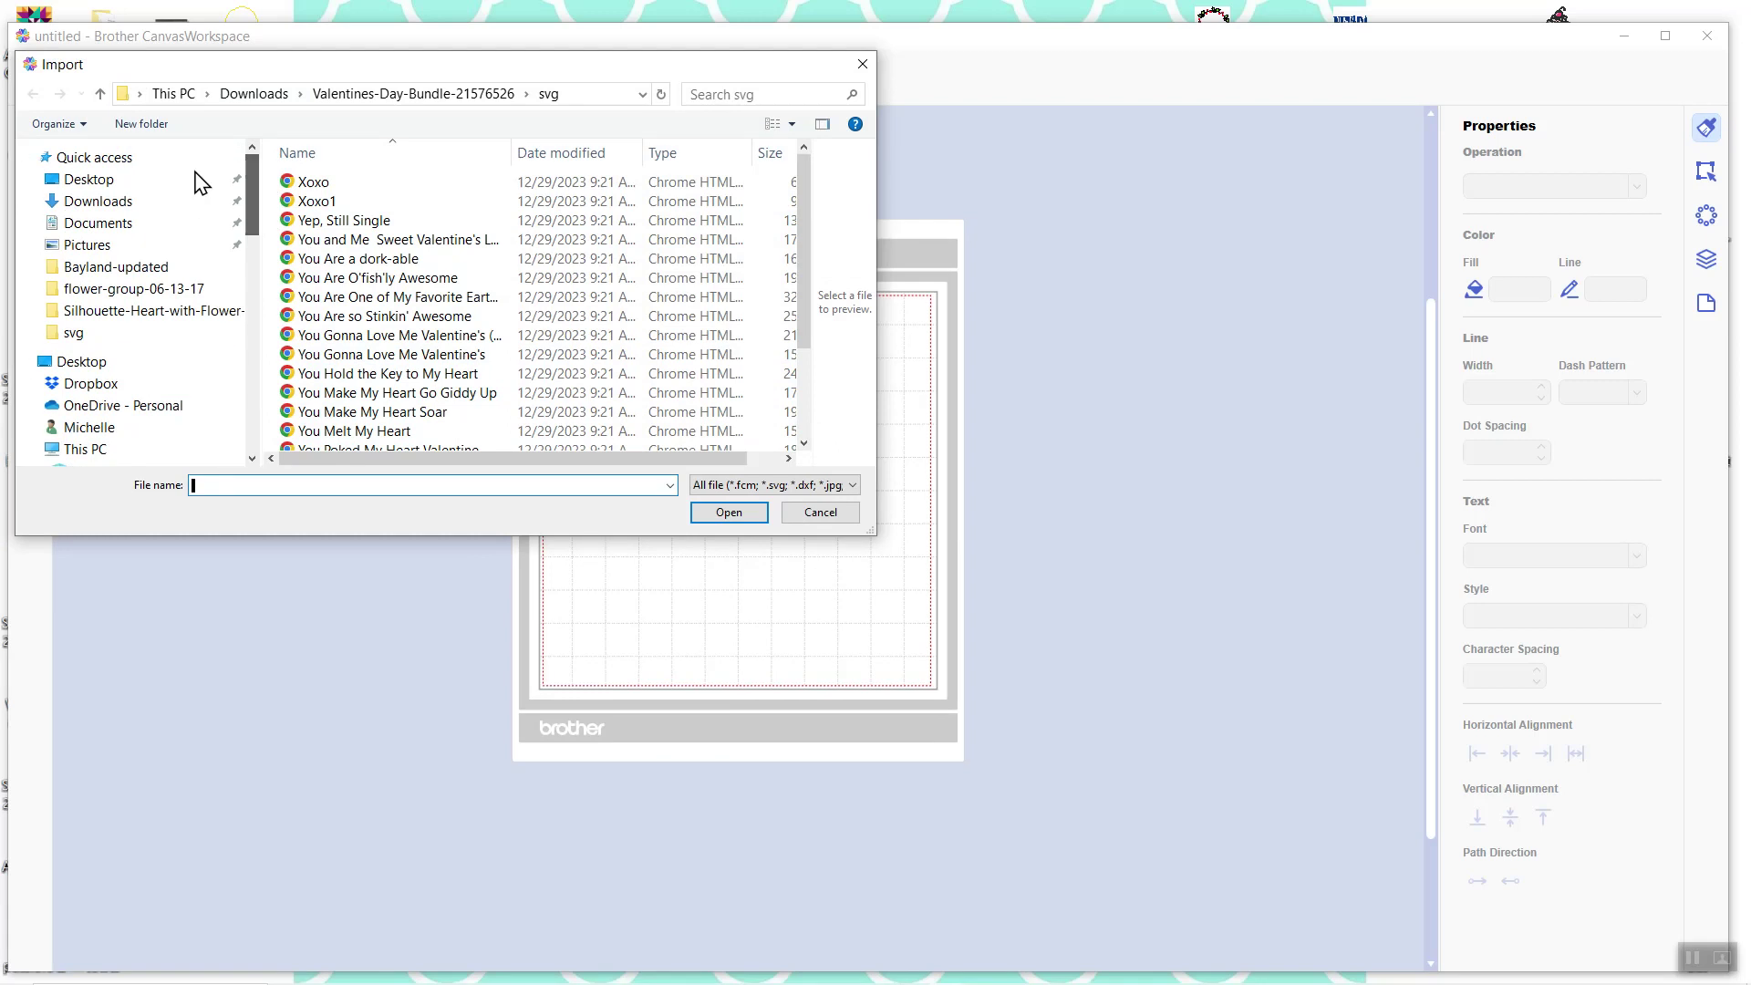
left_click(102, 180)
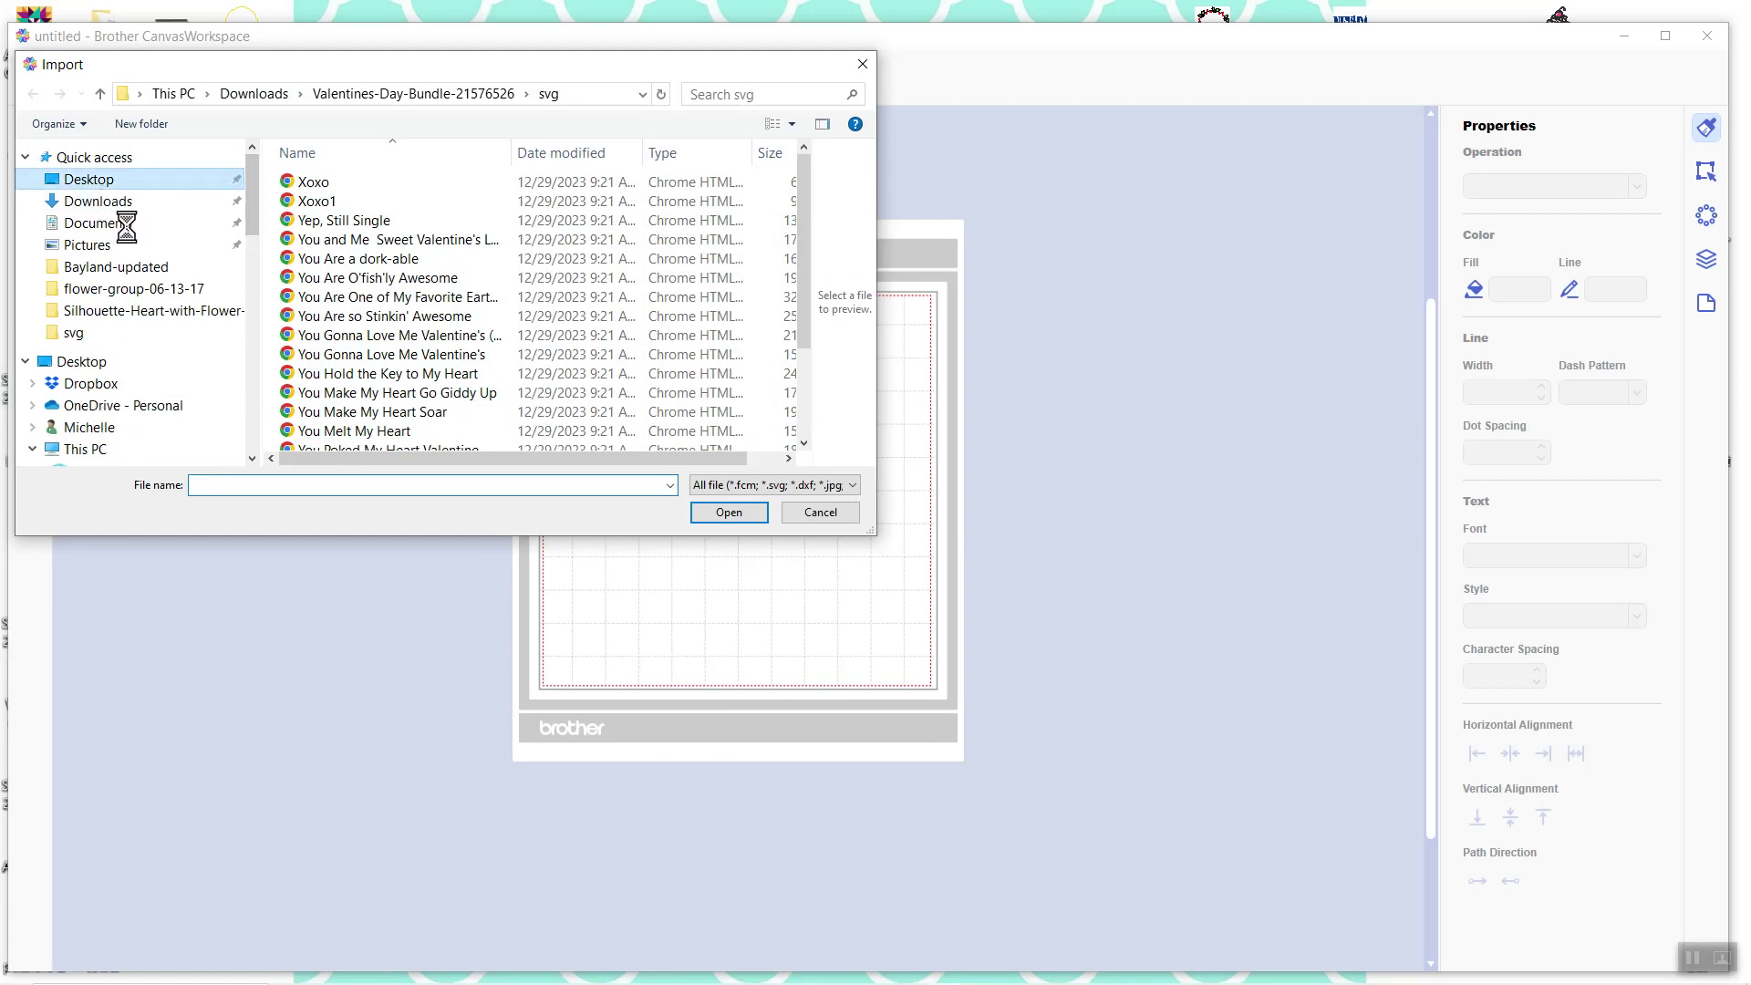
mouse_move(805, 176)
left_mouse_down()
mouse_move(802, 438)
mouse_move(807, 178)
left_mouse_up()
scroll(724, 321, "down", 2)
scroll(717, 325, "down", 2)
left_click(763, 492)
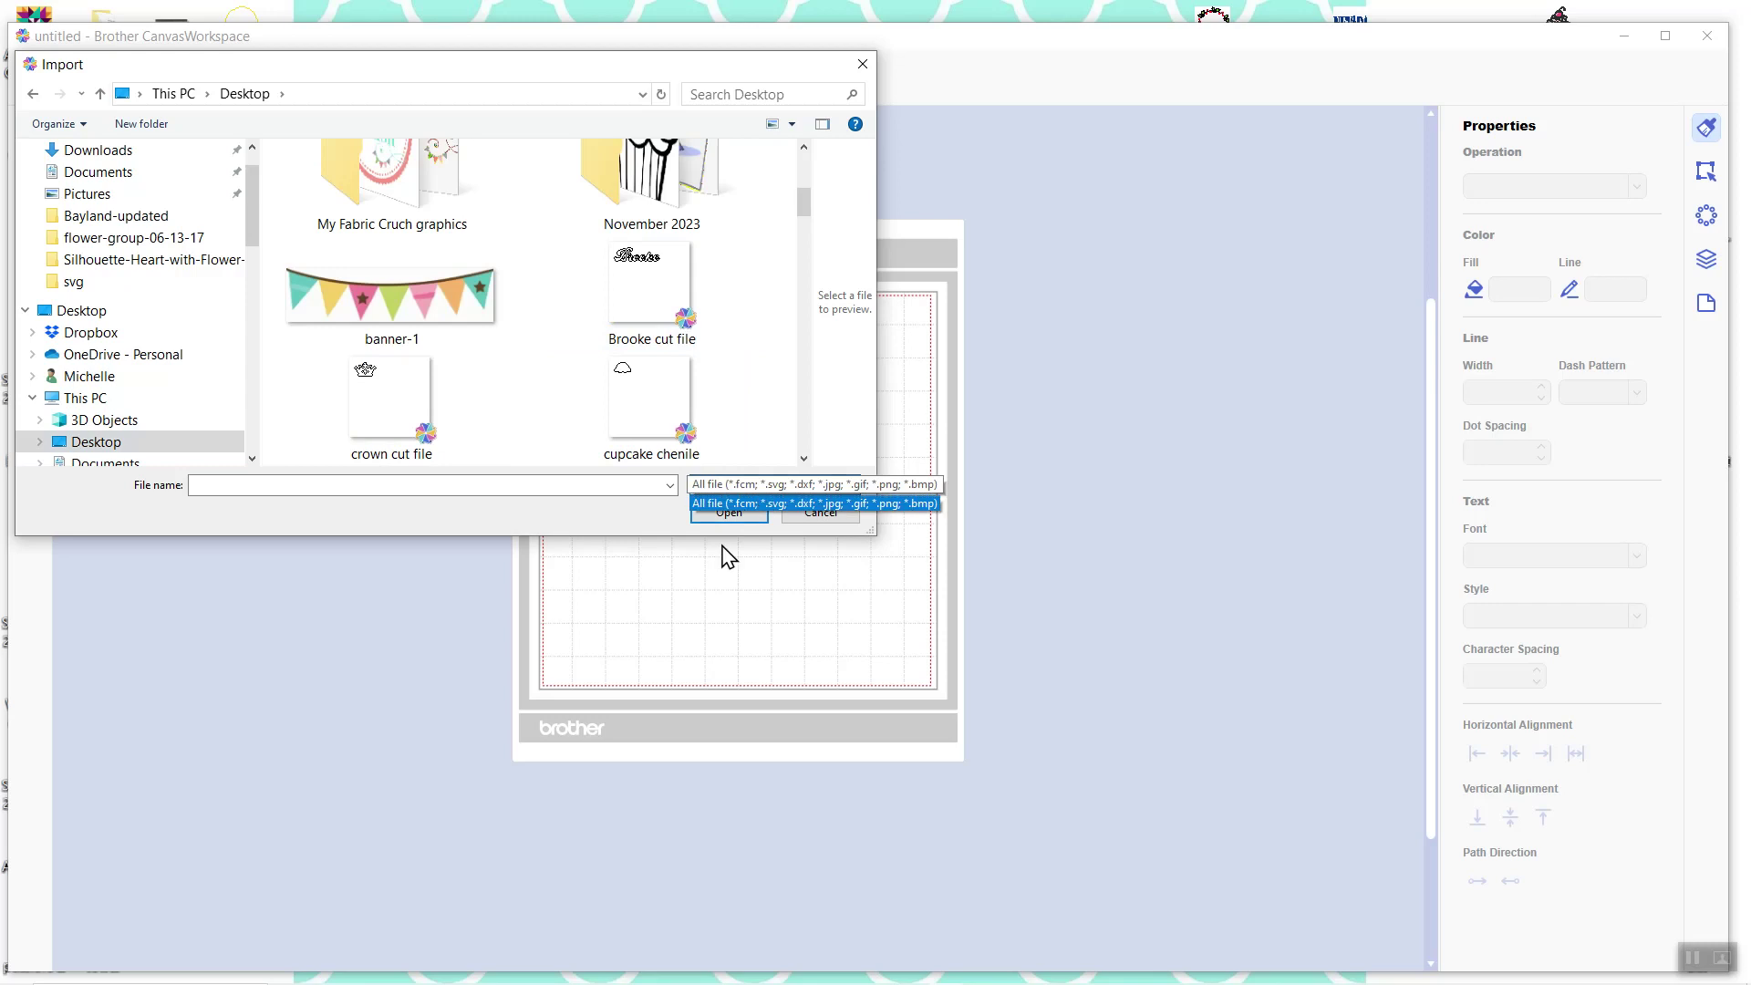
left_click(715, 505)
scroll(712, 375, "down", 3)
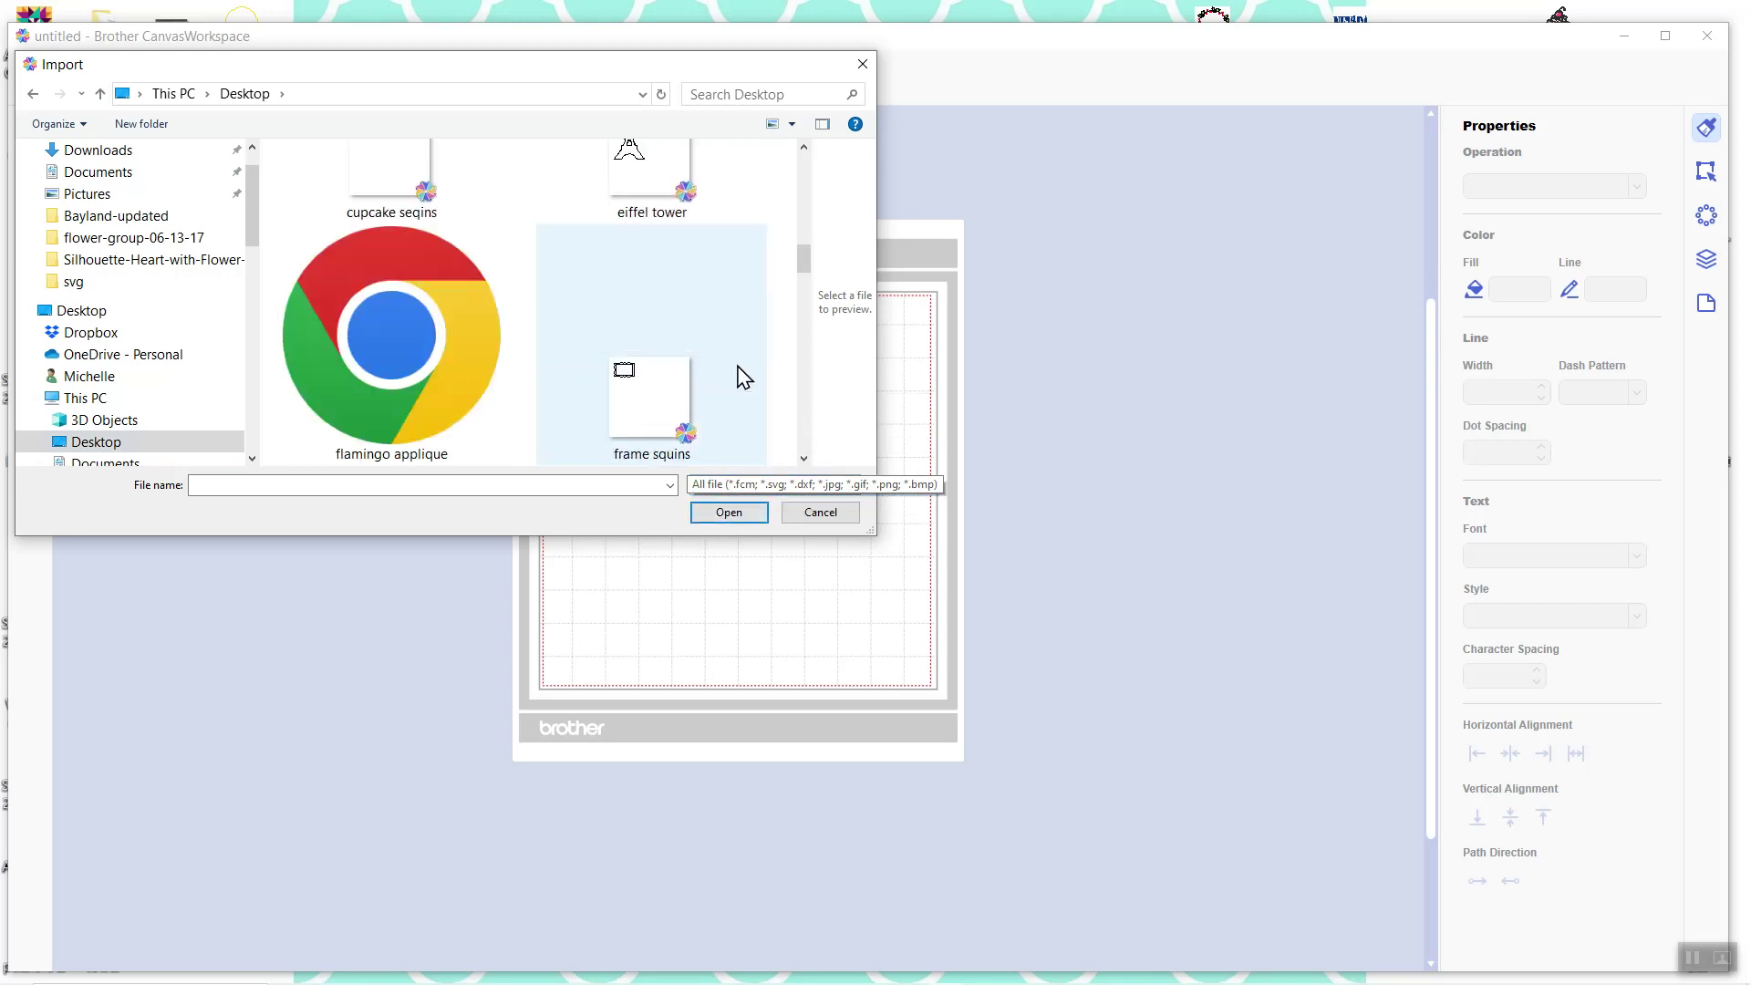
scroll(744, 376, "down", 2)
scroll(745, 377, "down", 3)
scroll(746, 377, "down", 8)
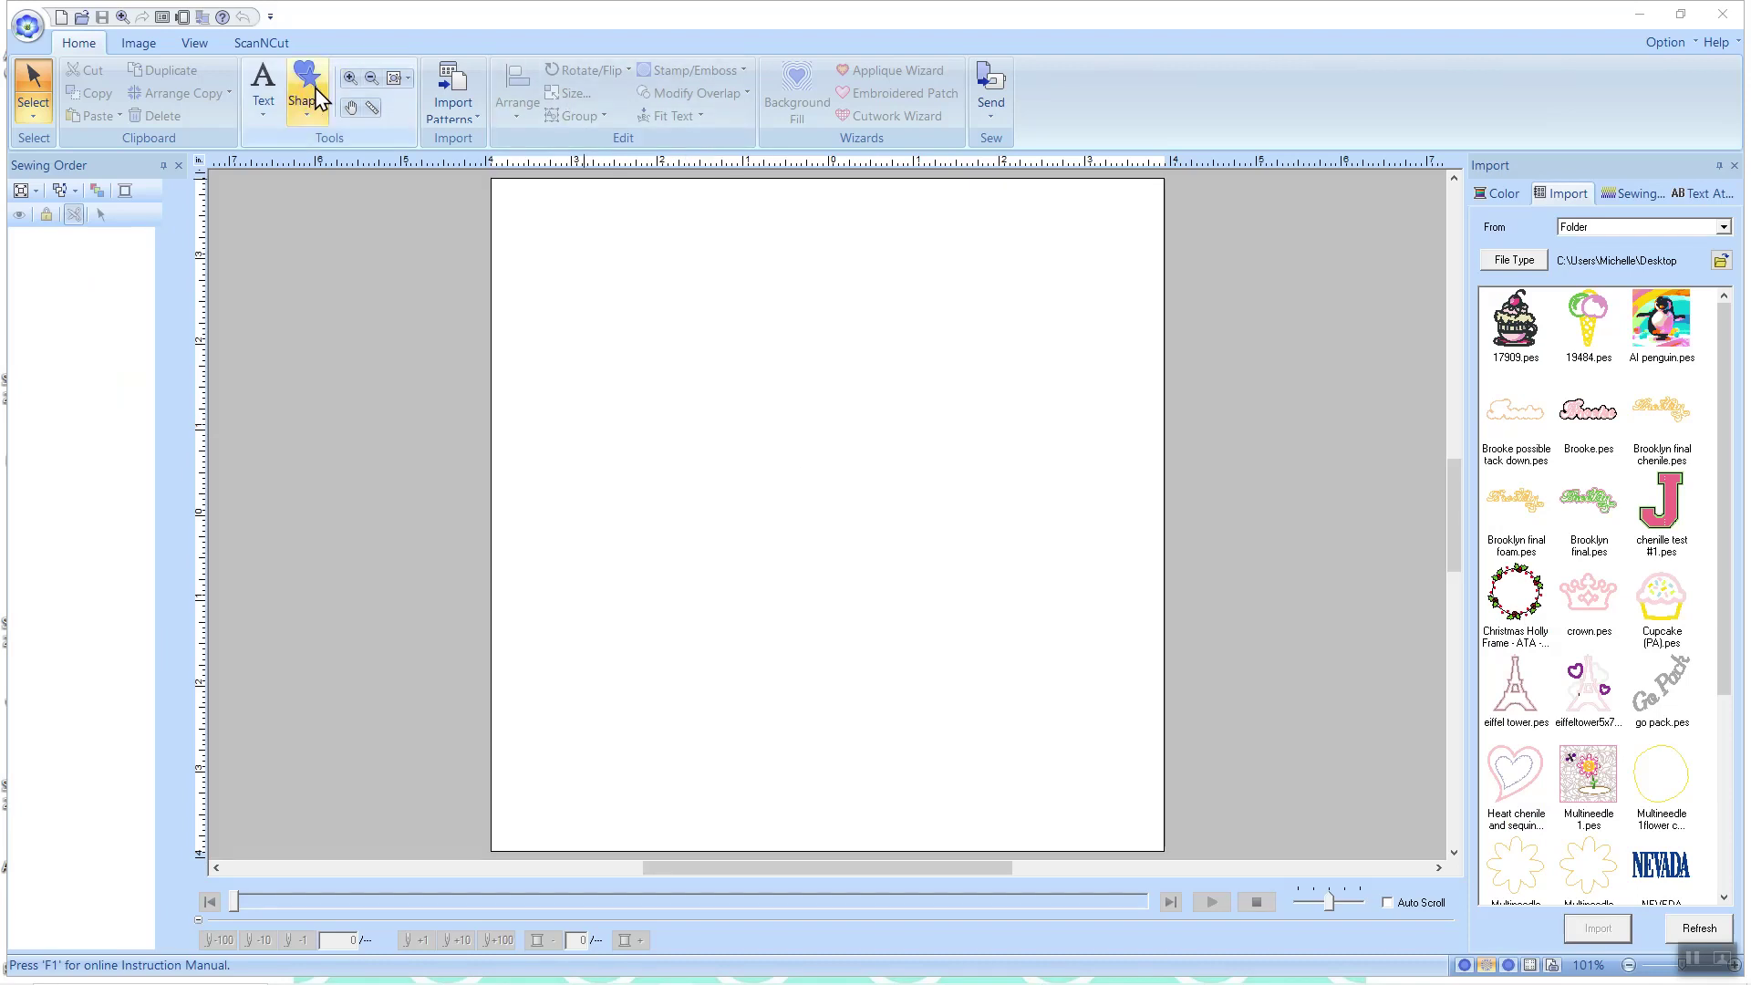
Switch to Brother CanvasWorkspace and import the heart-and-flower design "file 3" from the Desktop
left_click(1642, 17)
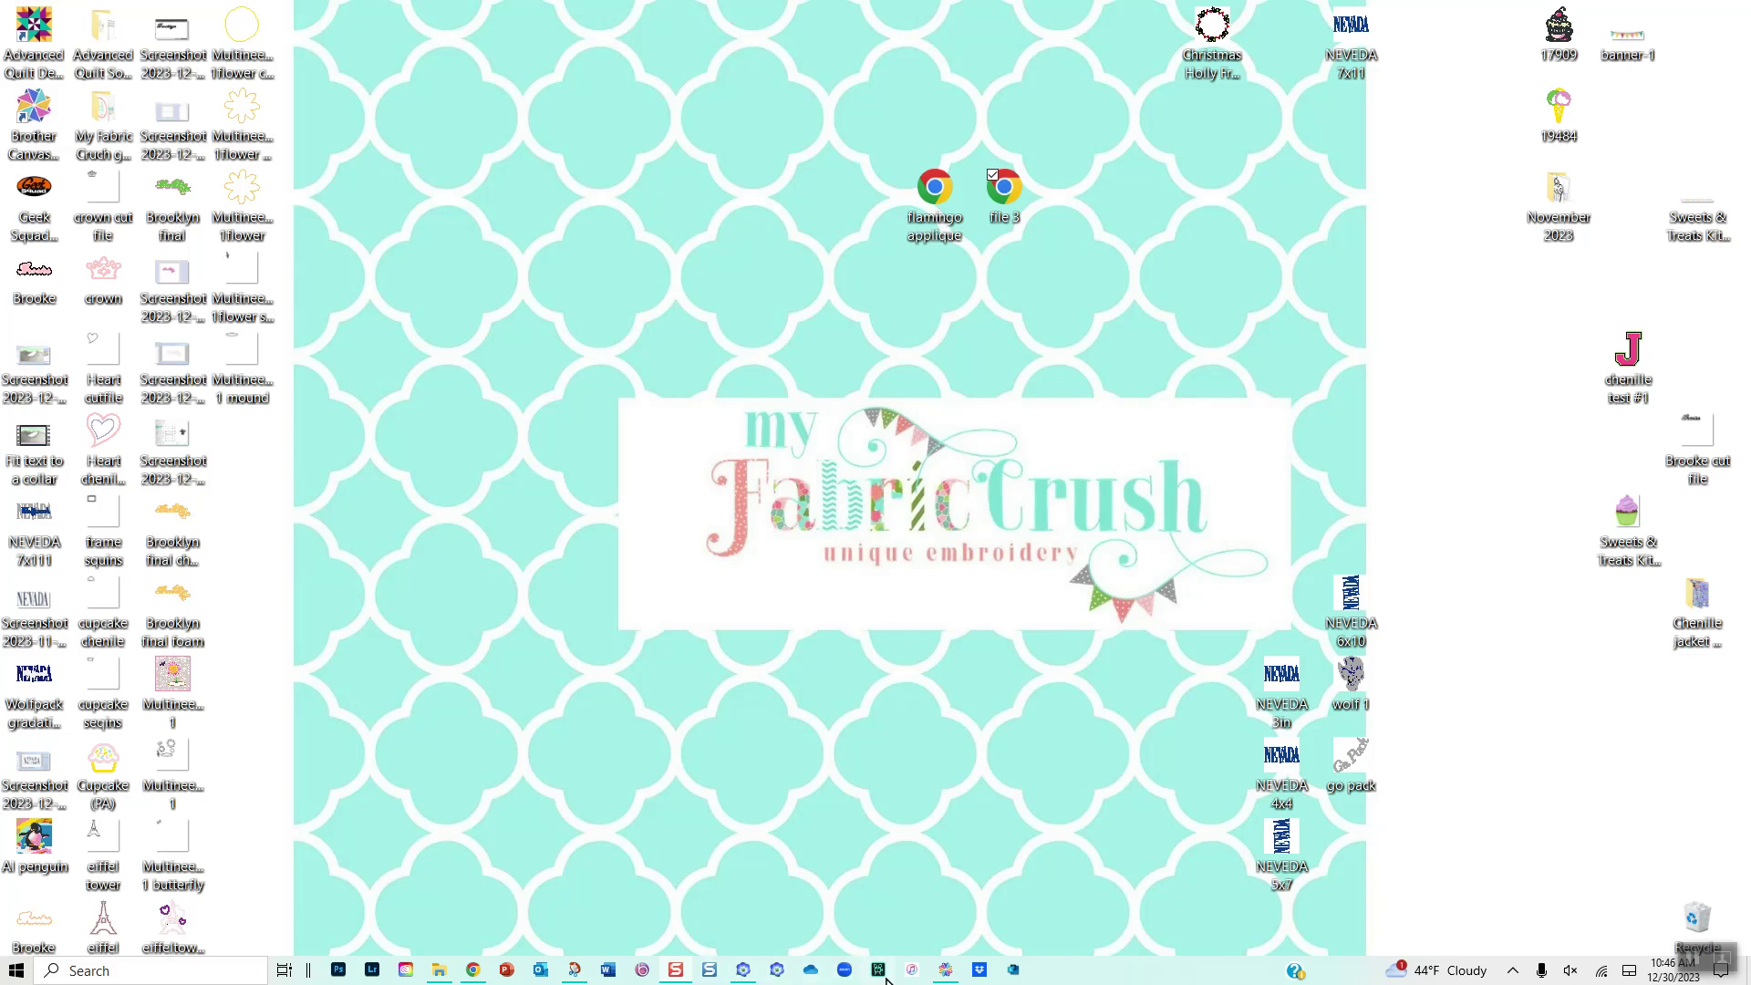
left_click(945, 971)
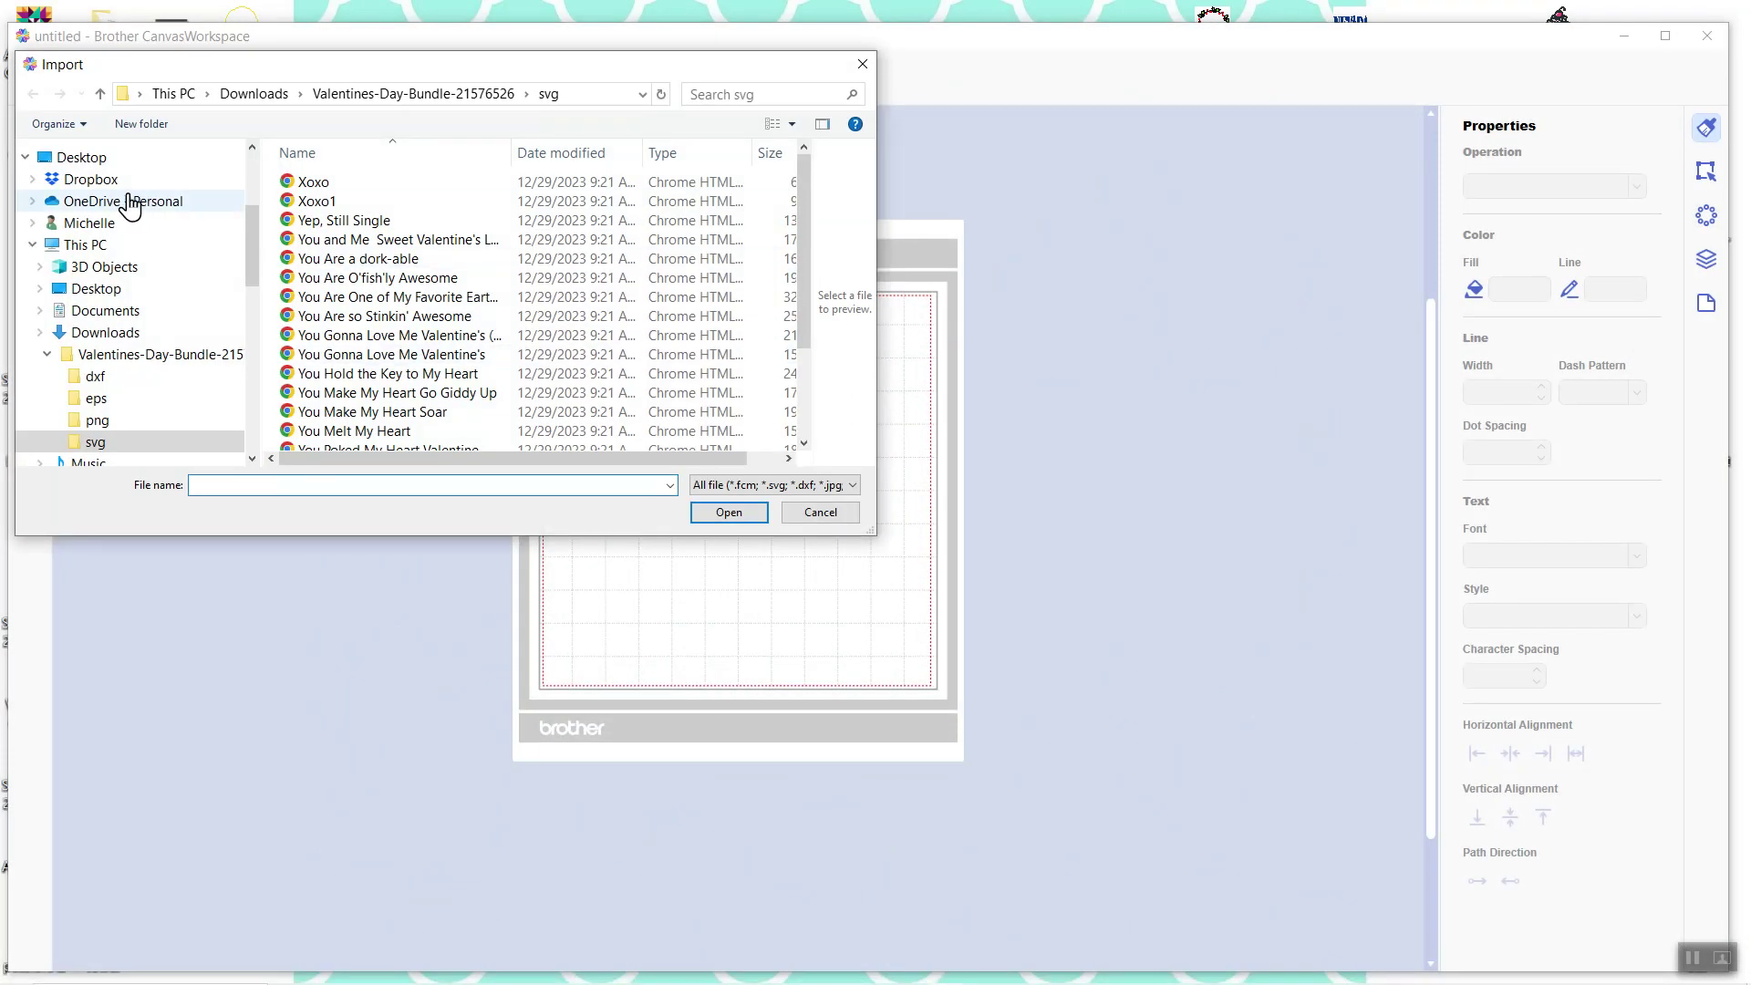
left_click(84, 159)
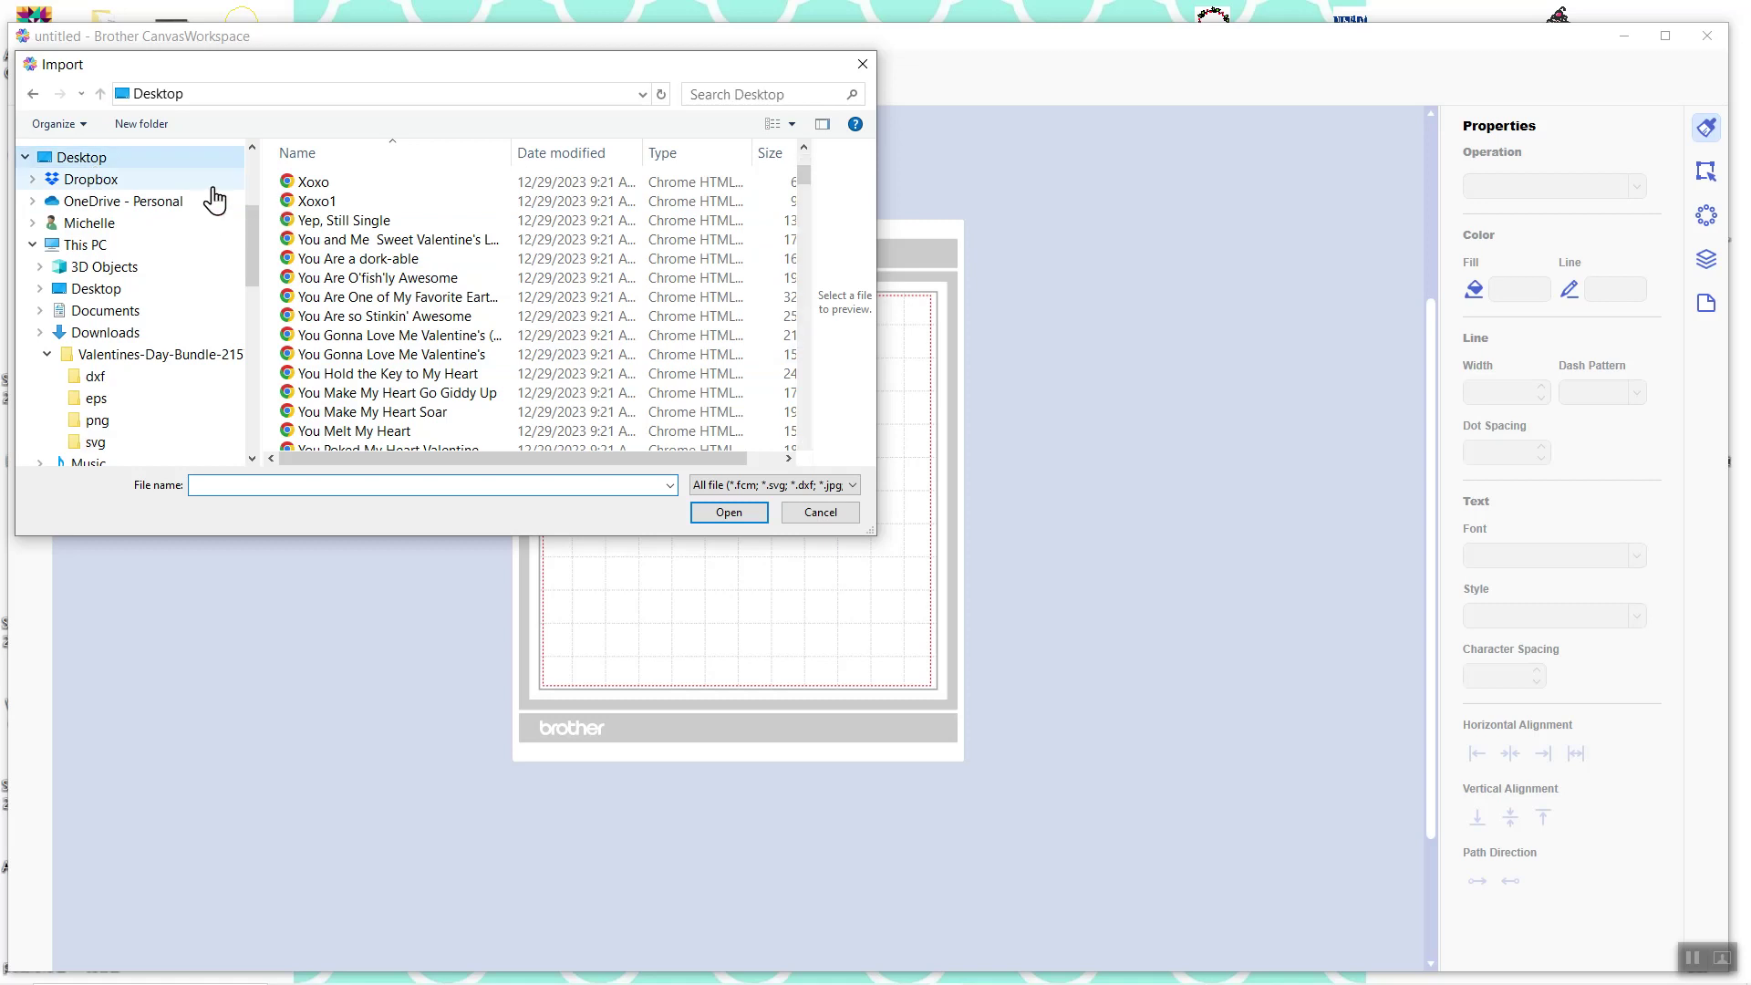
scroll(428, 302, "up", 2)
scroll(511, 283, "down", 10)
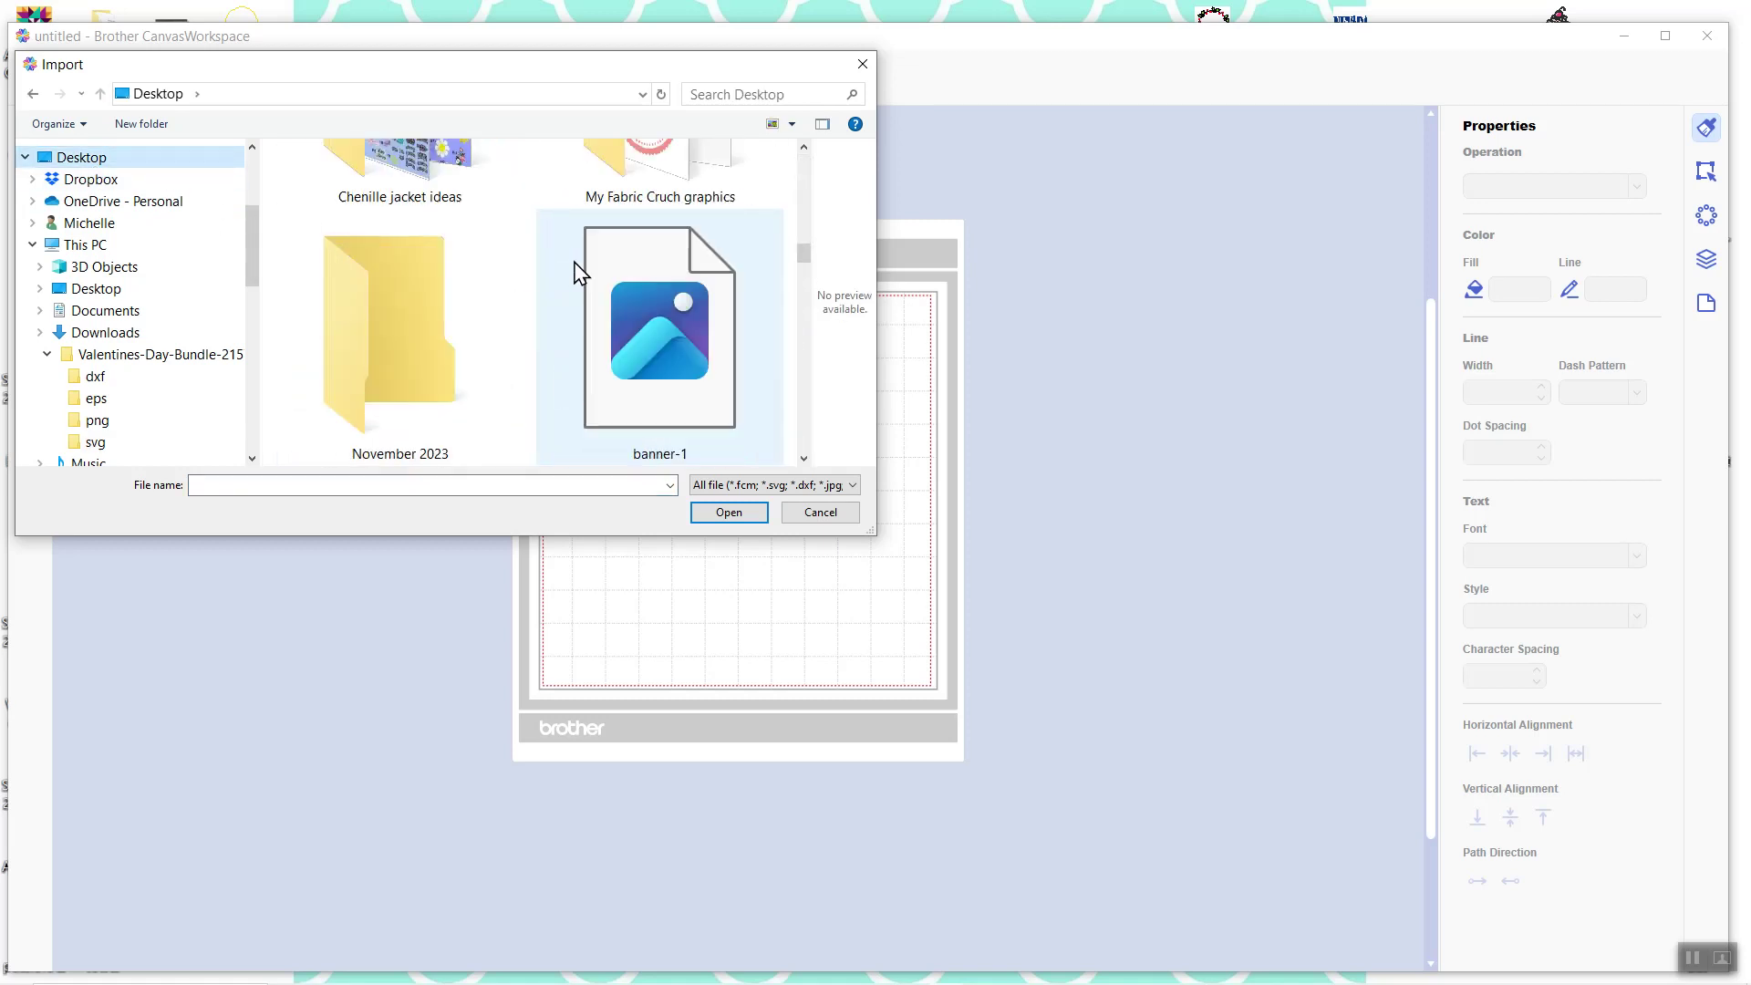
scroll(575, 264, "down", 4)
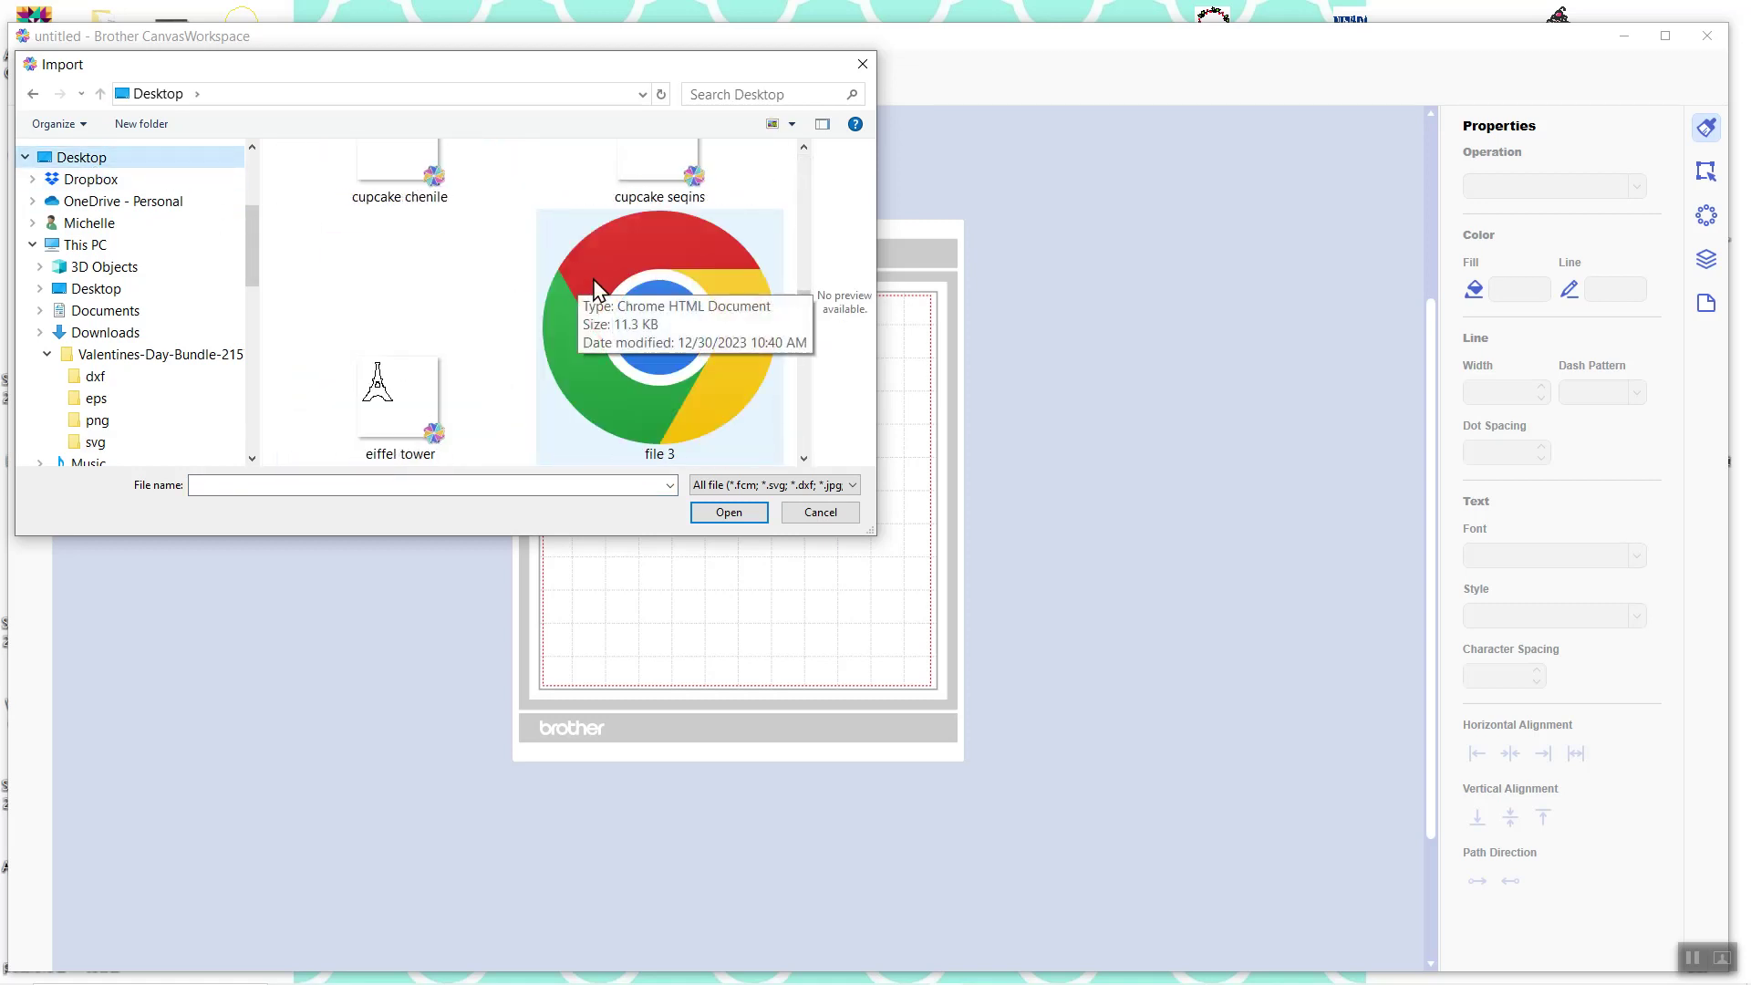
left_click(686, 387)
left_click(735, 516)
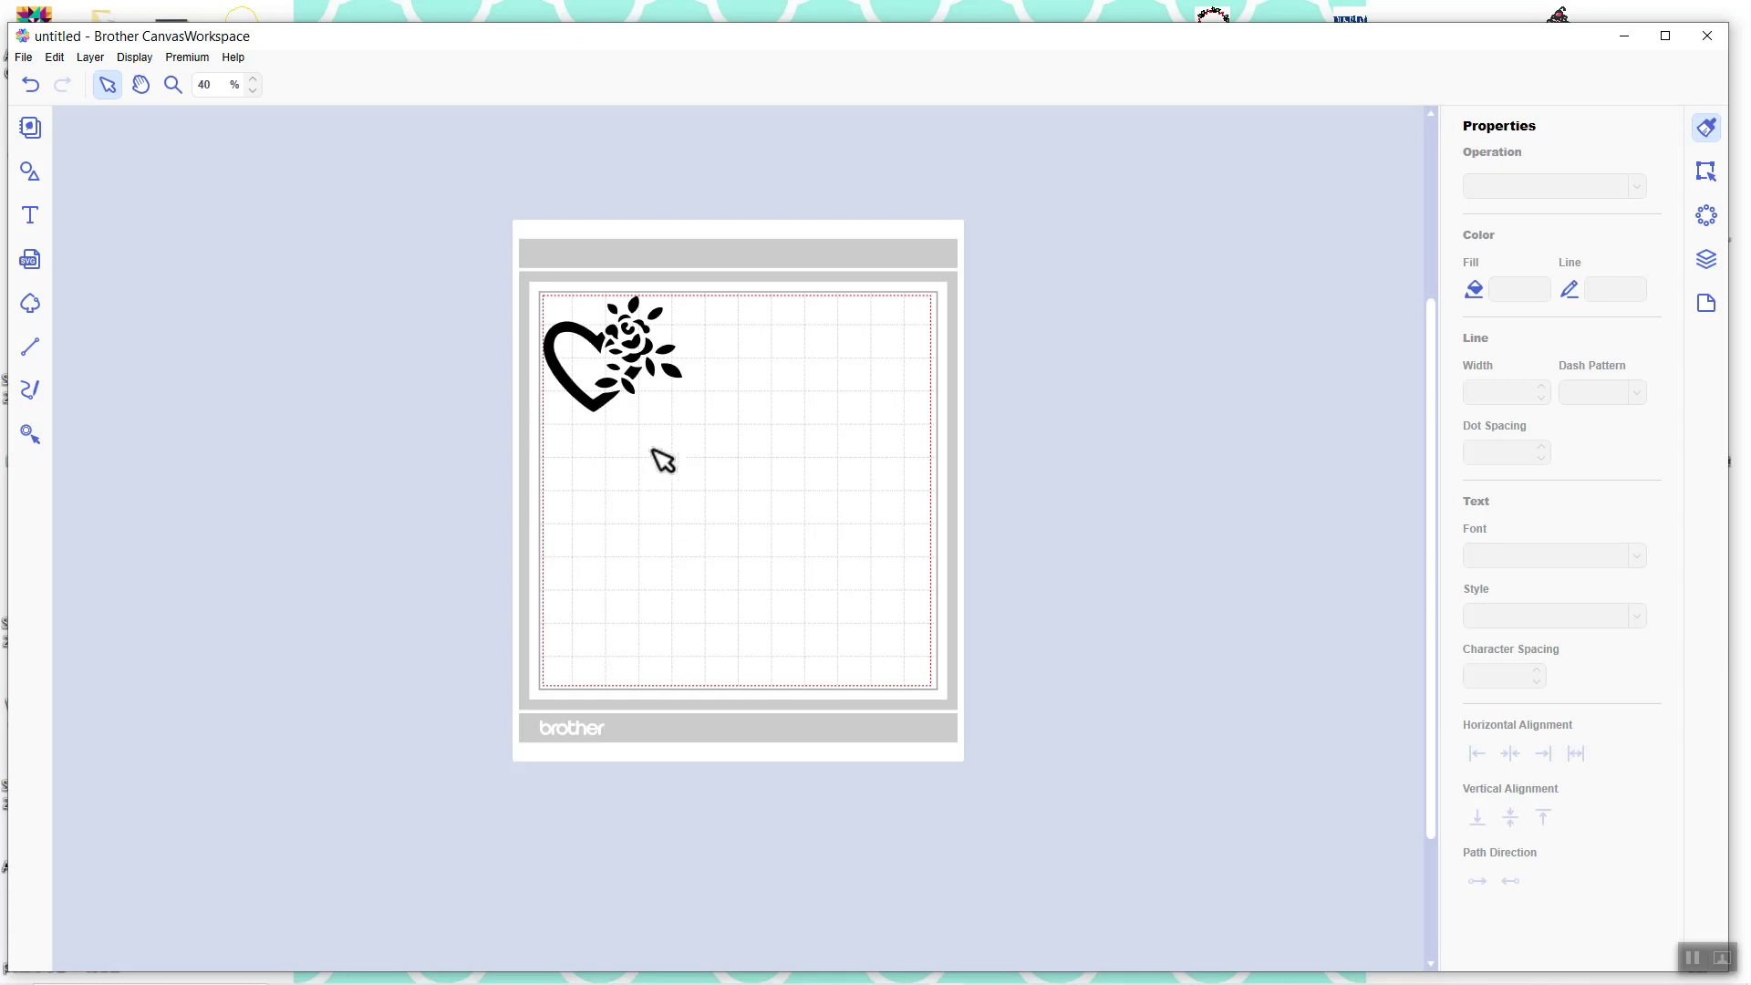
Select all separate pieces of the imported heart-and-flower design and group them
left_click(609, 339)
left_click(713, 459)
left_click(637, 392)
left_click(816, 500)
left_click_drag(697, 289, 539, 500)
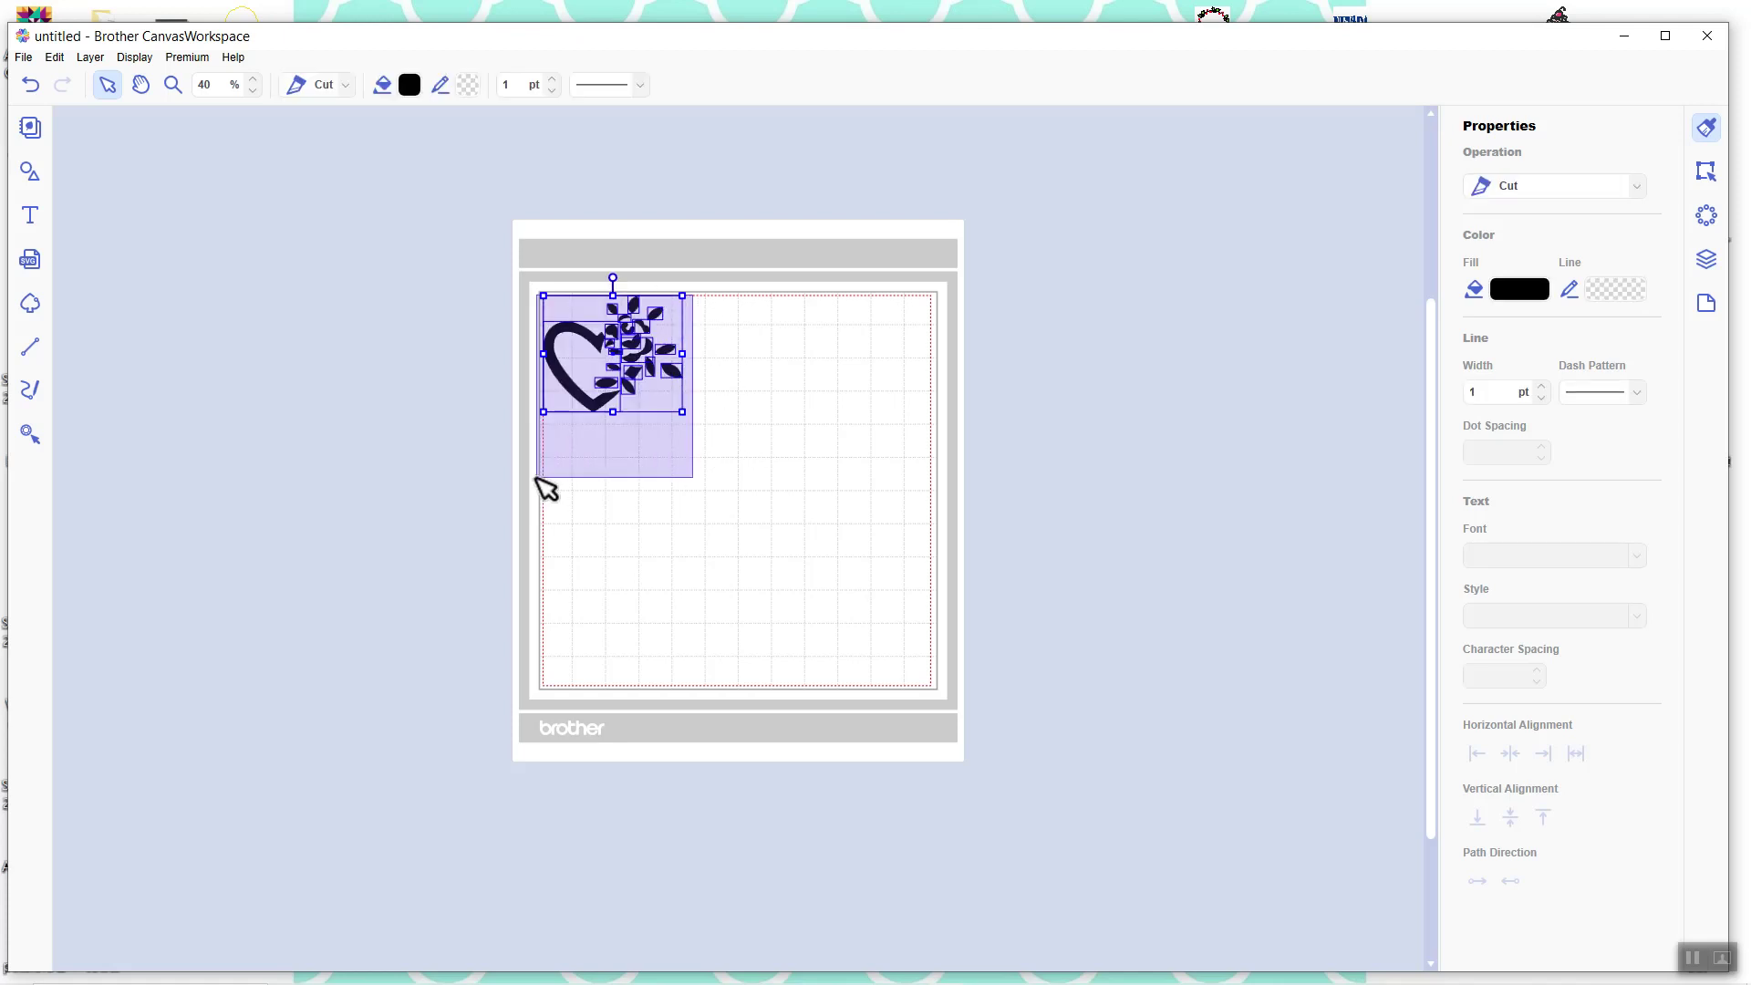
left_click(1703, 171)
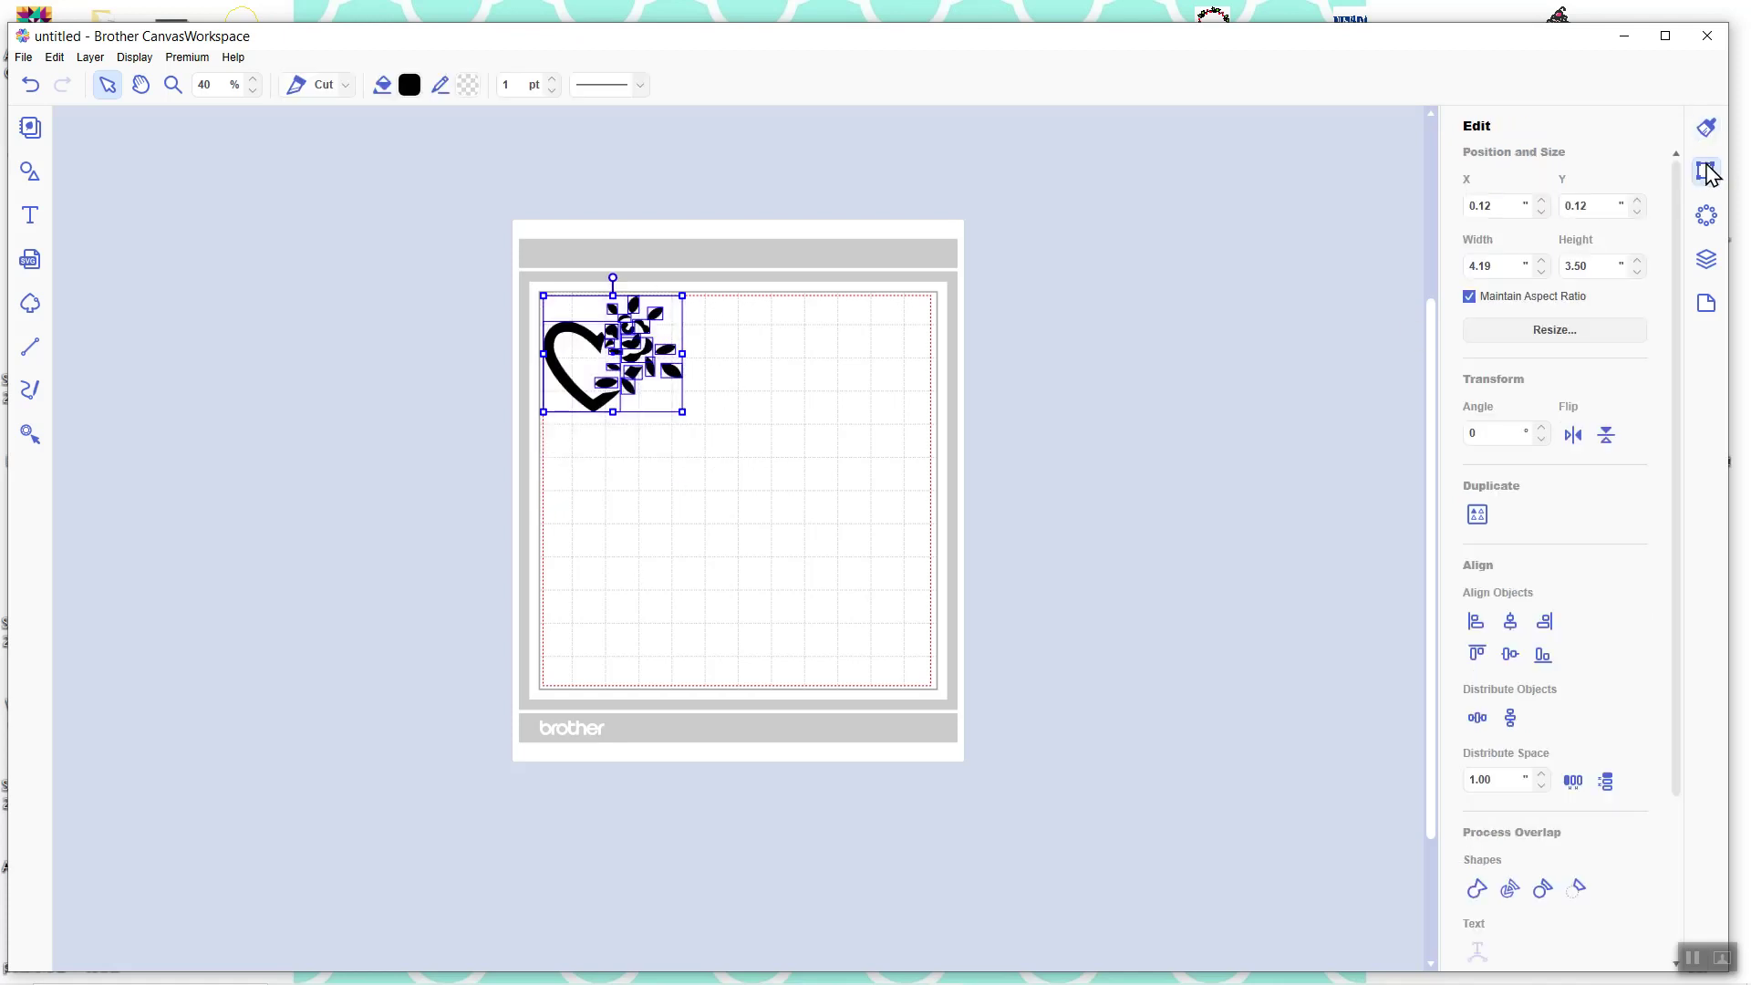
left_click(104, 62)
left_click(52, 199)
Enlarge the grouped design to about 6.36 wide by 5.32 high and move it to about X 0.95, Y 0.89
left_click_drag(686, 412, 706, 454)
mouse_move(649, 384)
left_mouse_down()
mouse_move(685, 422)
mouse_move(677, 400)
mouse_move(664, 413)
left_mouse_up()
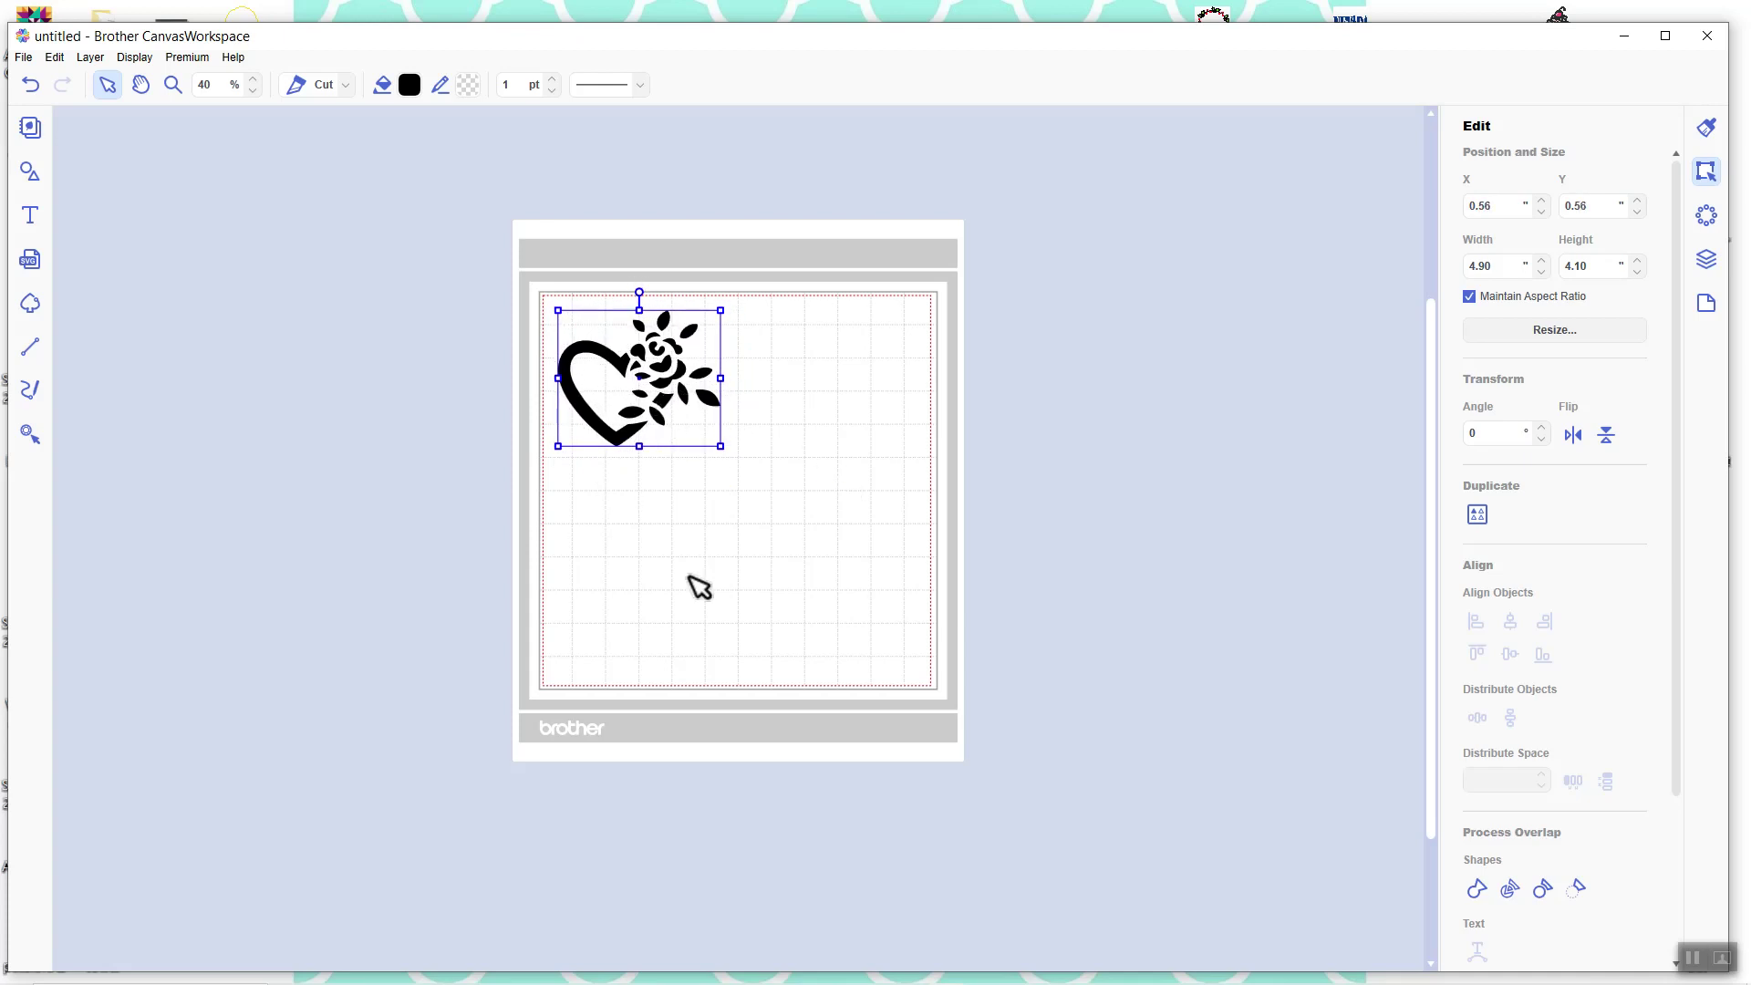
left_click(646, 549)
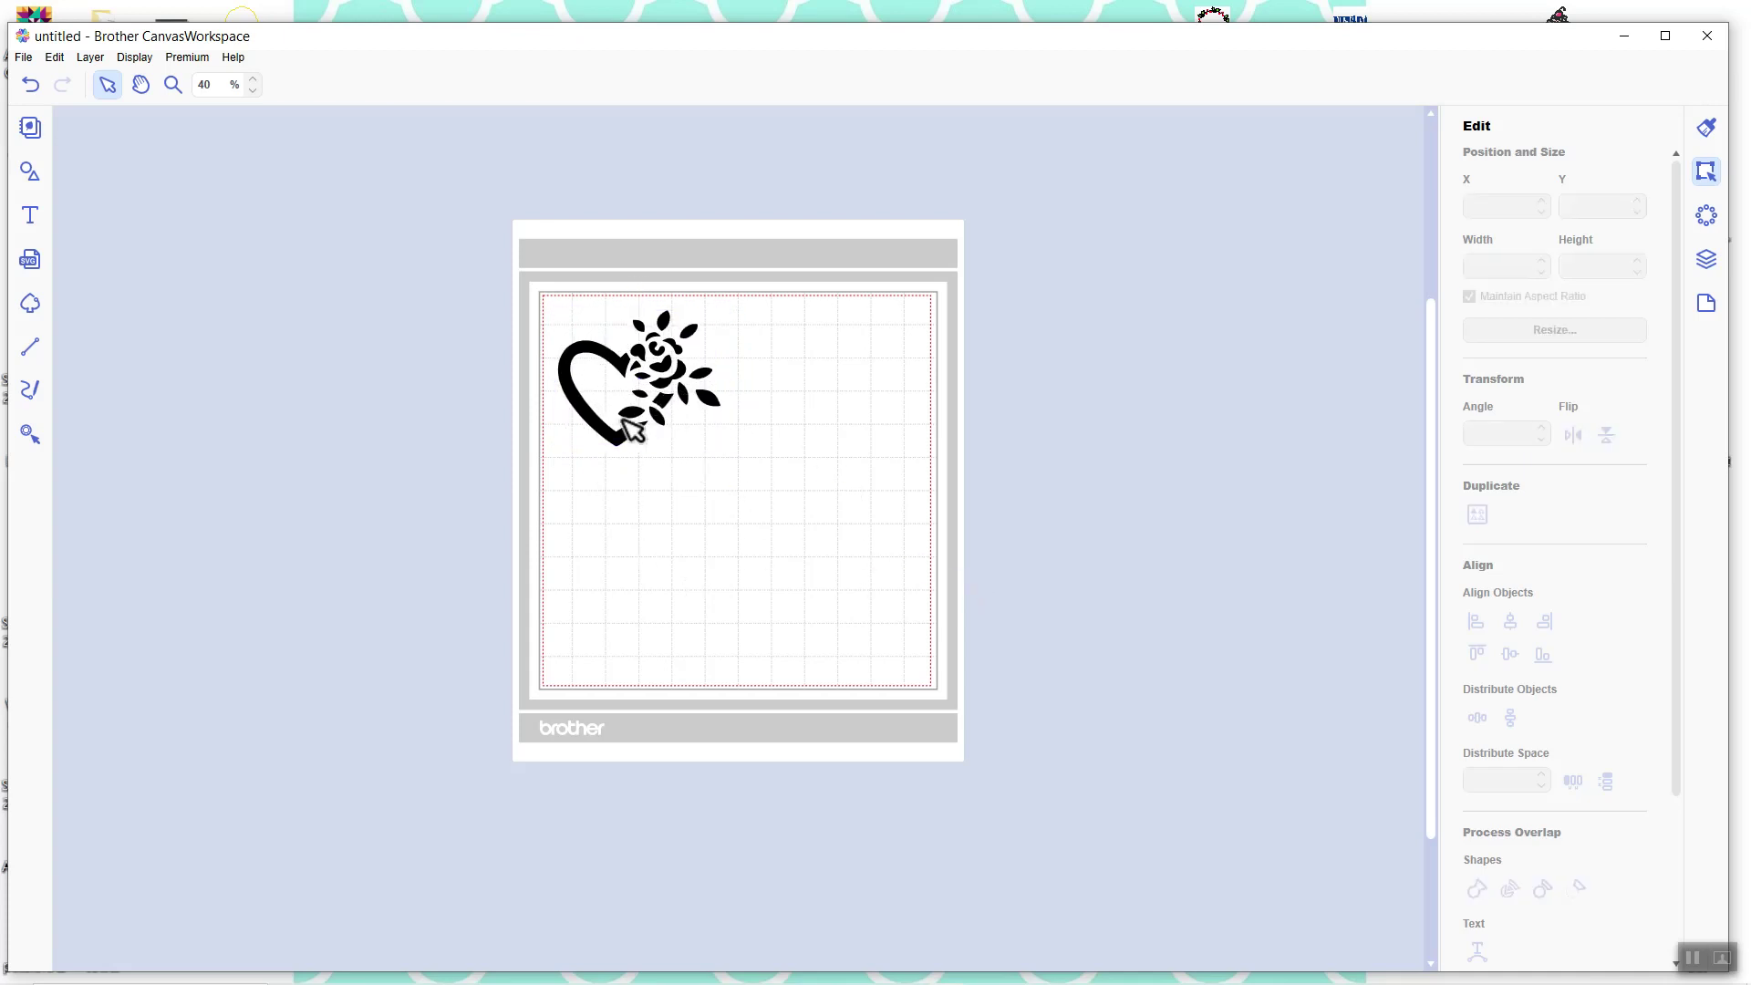
left_click_drag(731, 297, 768, 509)
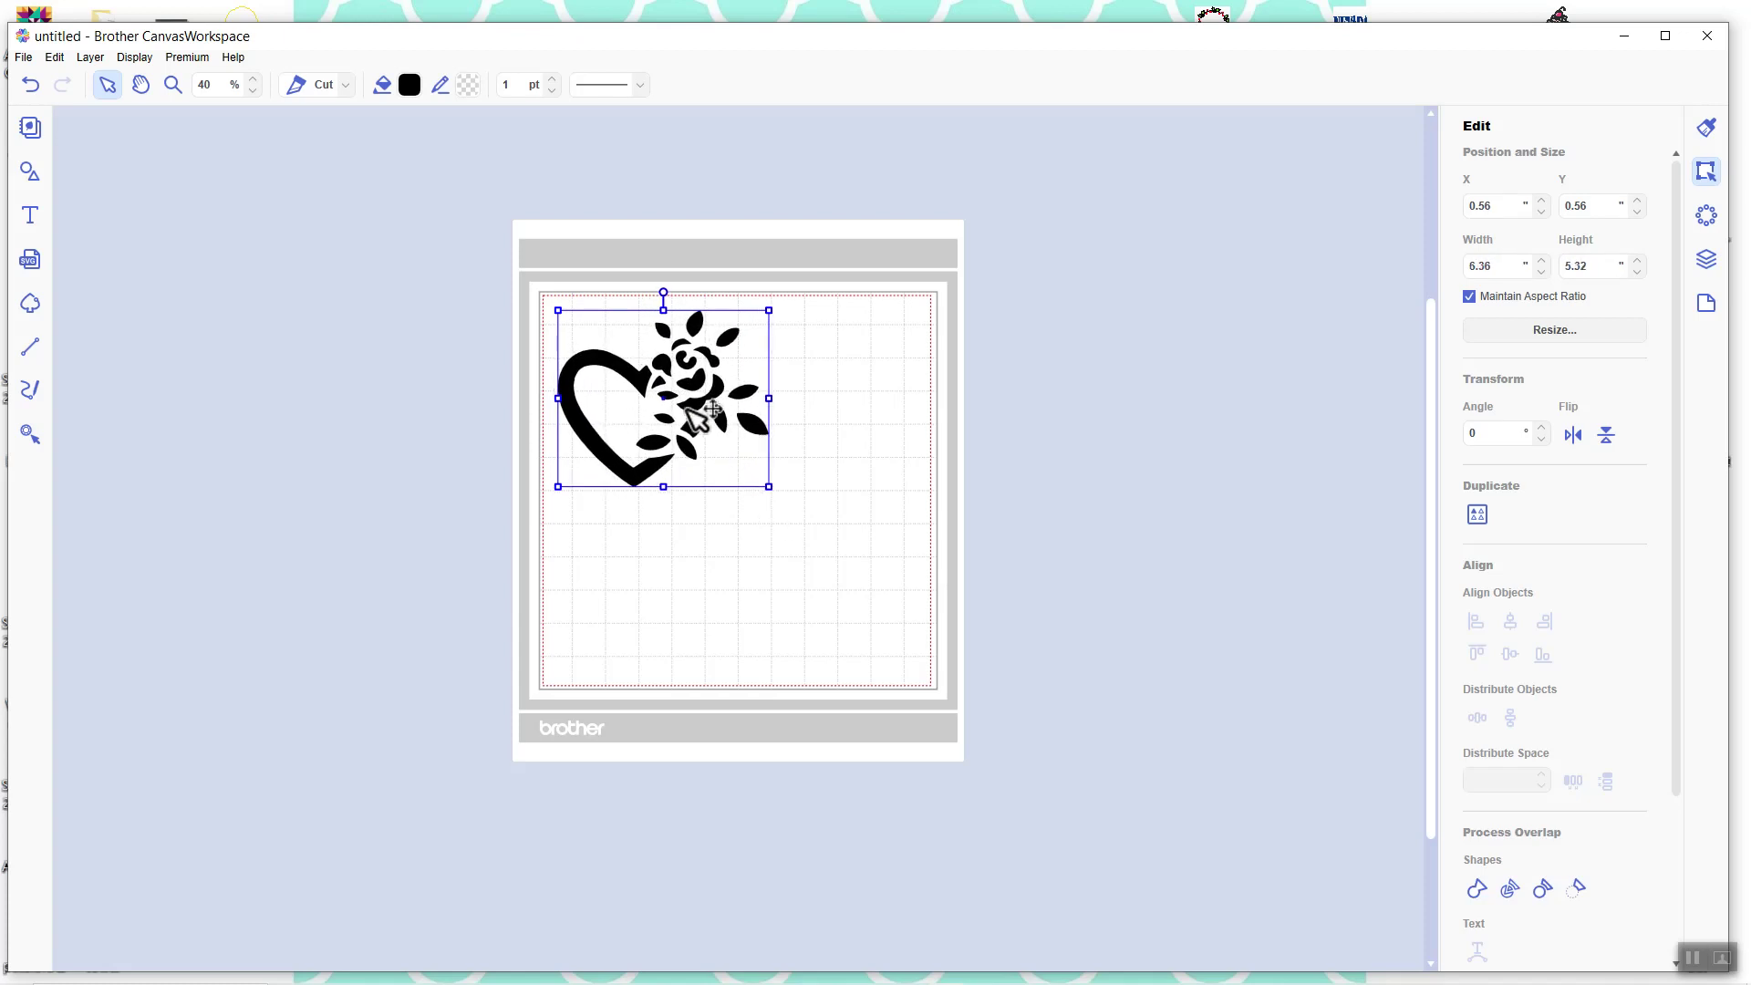
left_click_drag(690, 409, 698, 420)
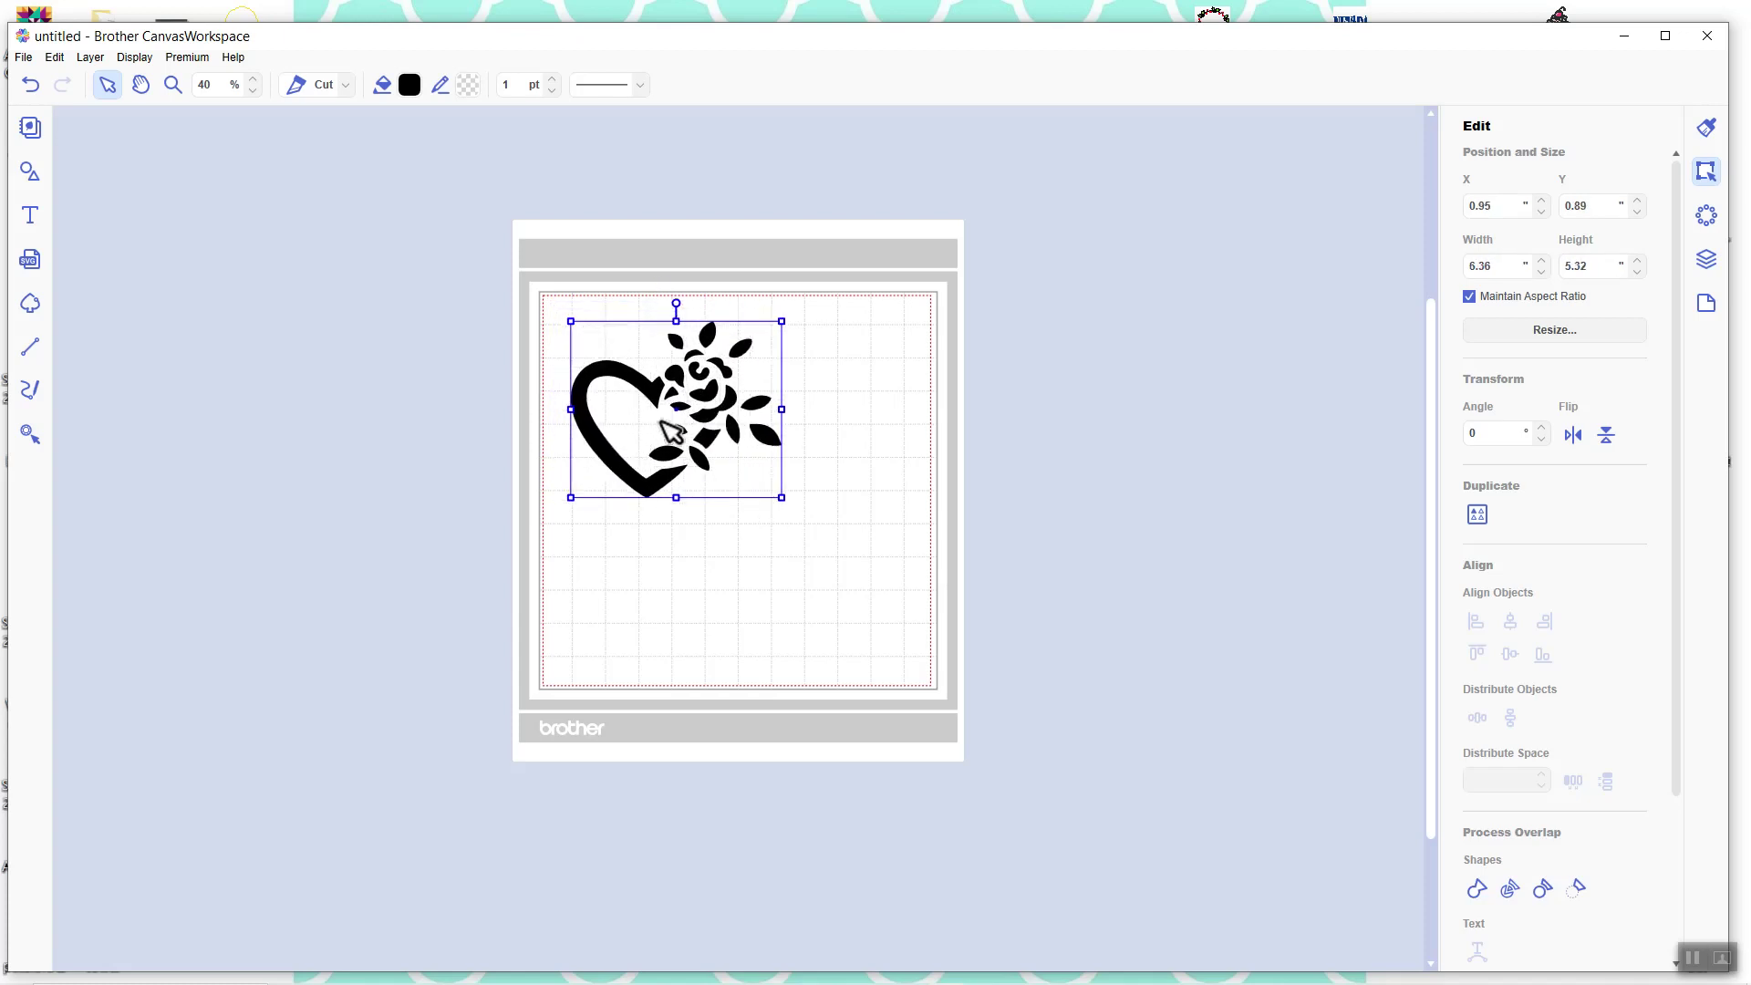
left_click(648, 571)
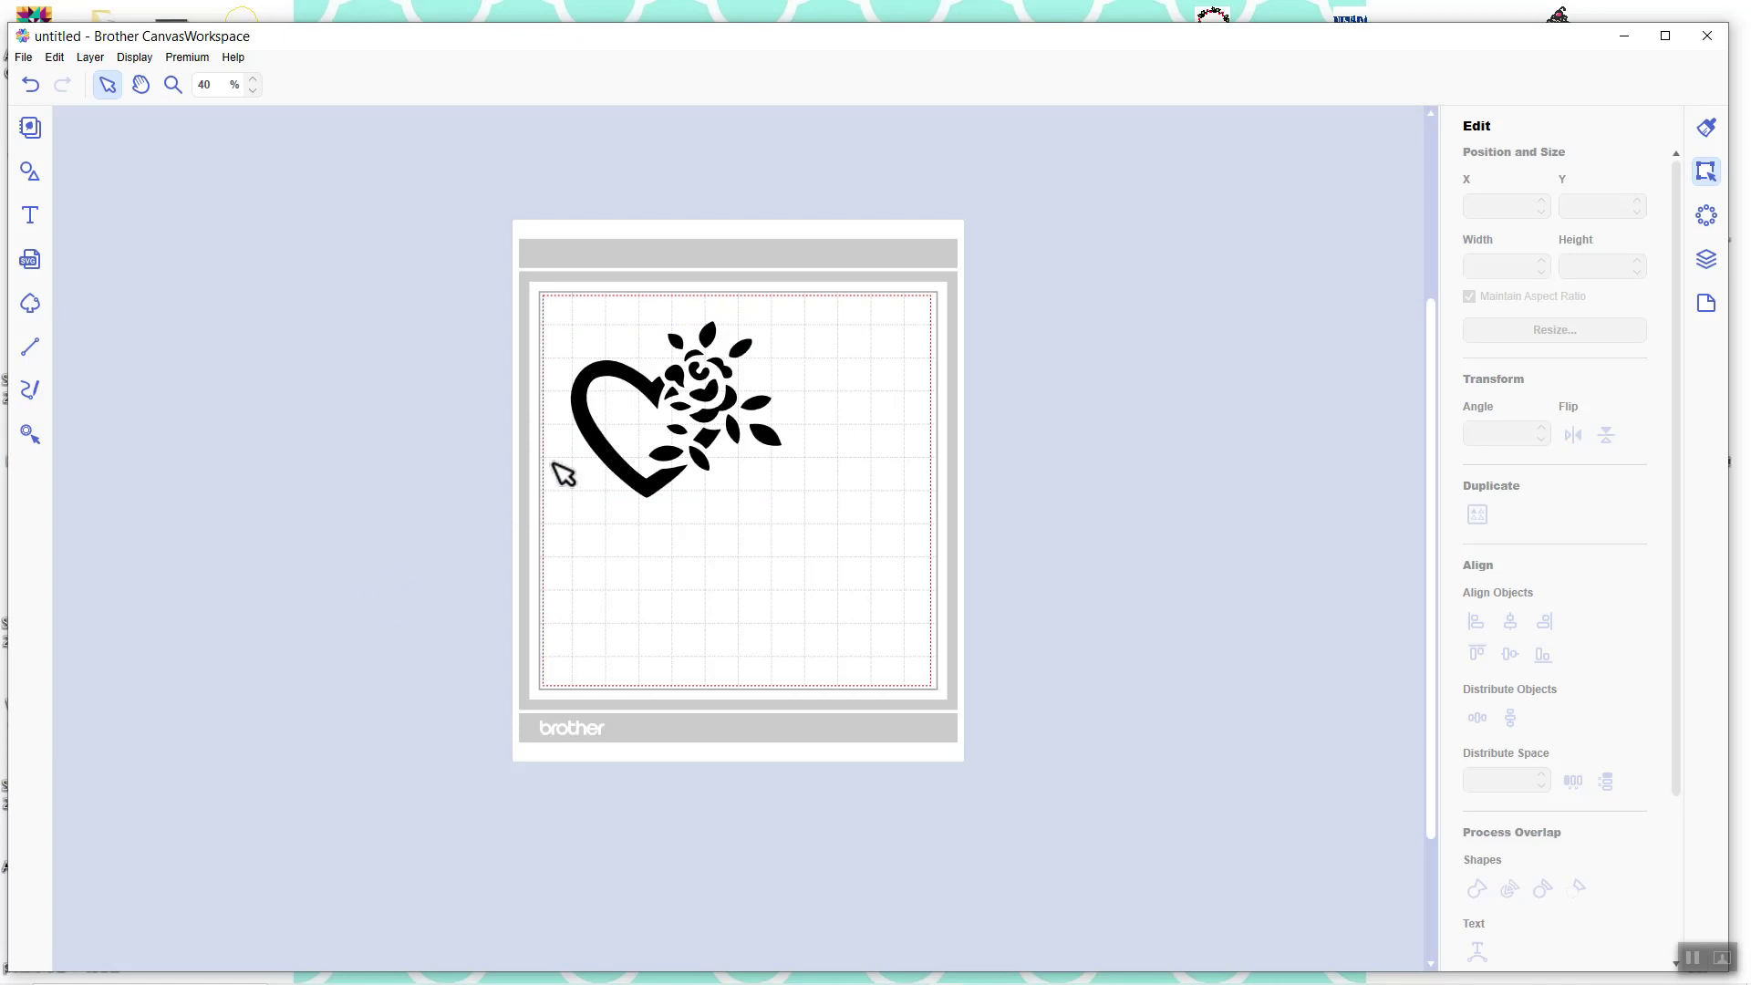
Give the grouped design a red #EB394C line color and a transparent fill
left_click(649, 403)
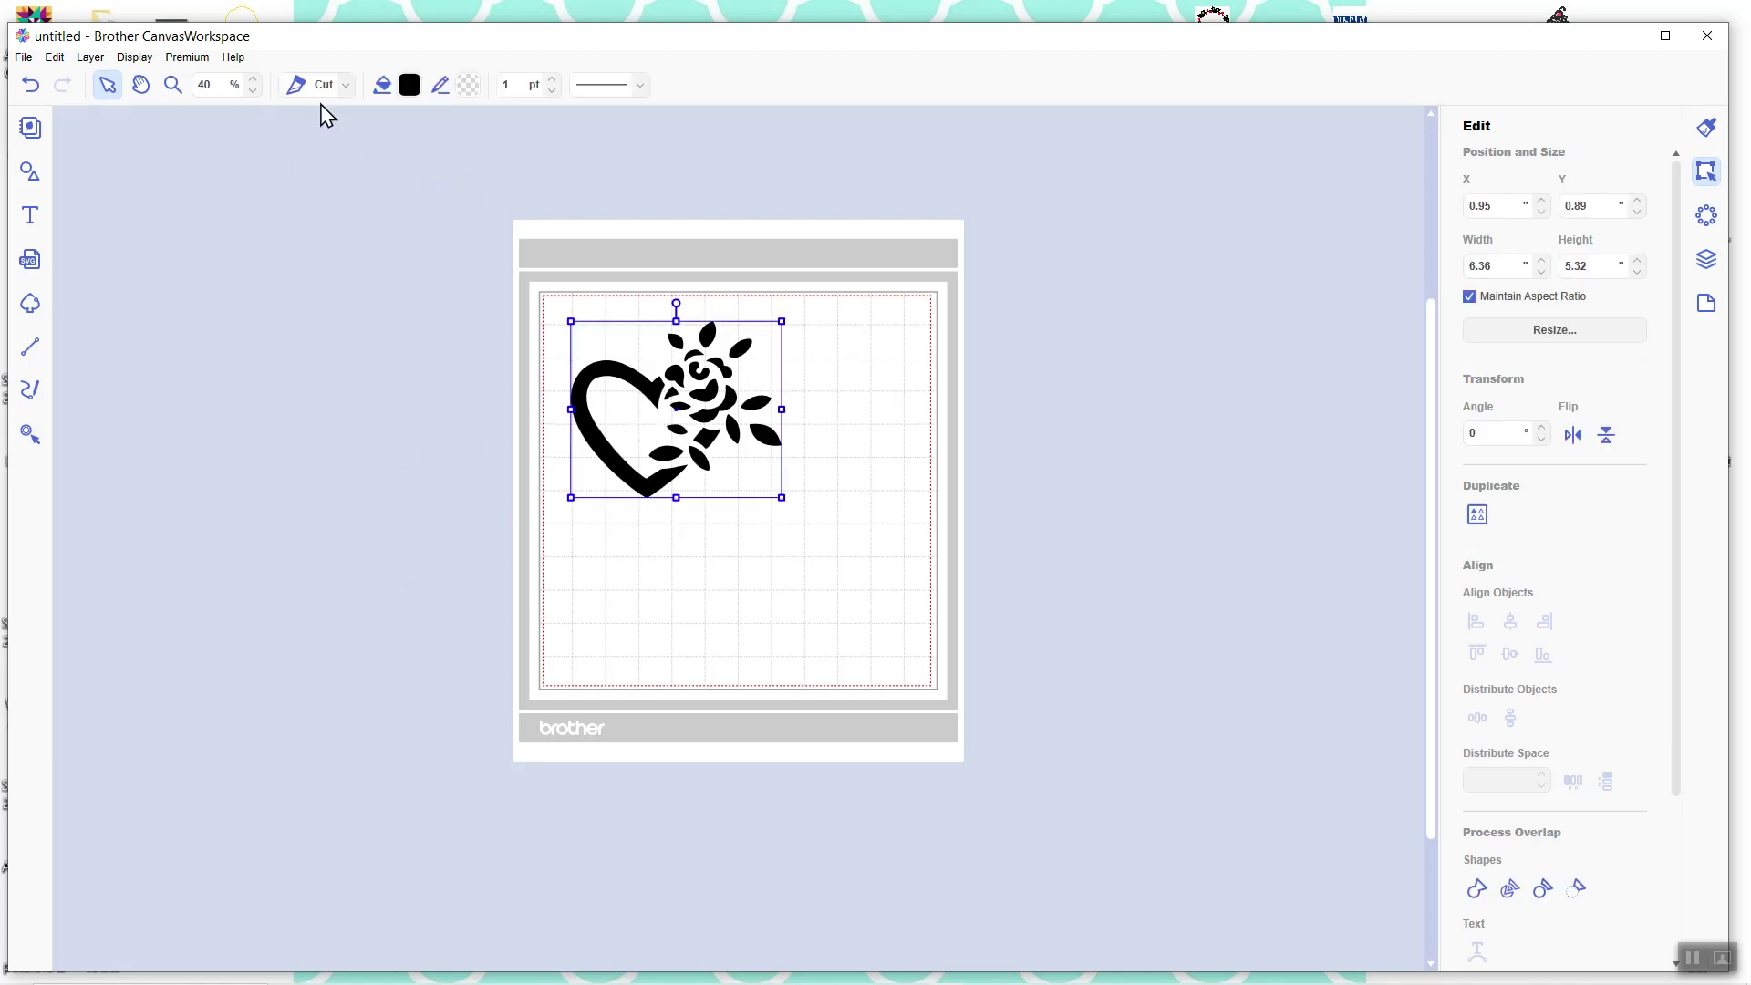
left_click(468, 87)
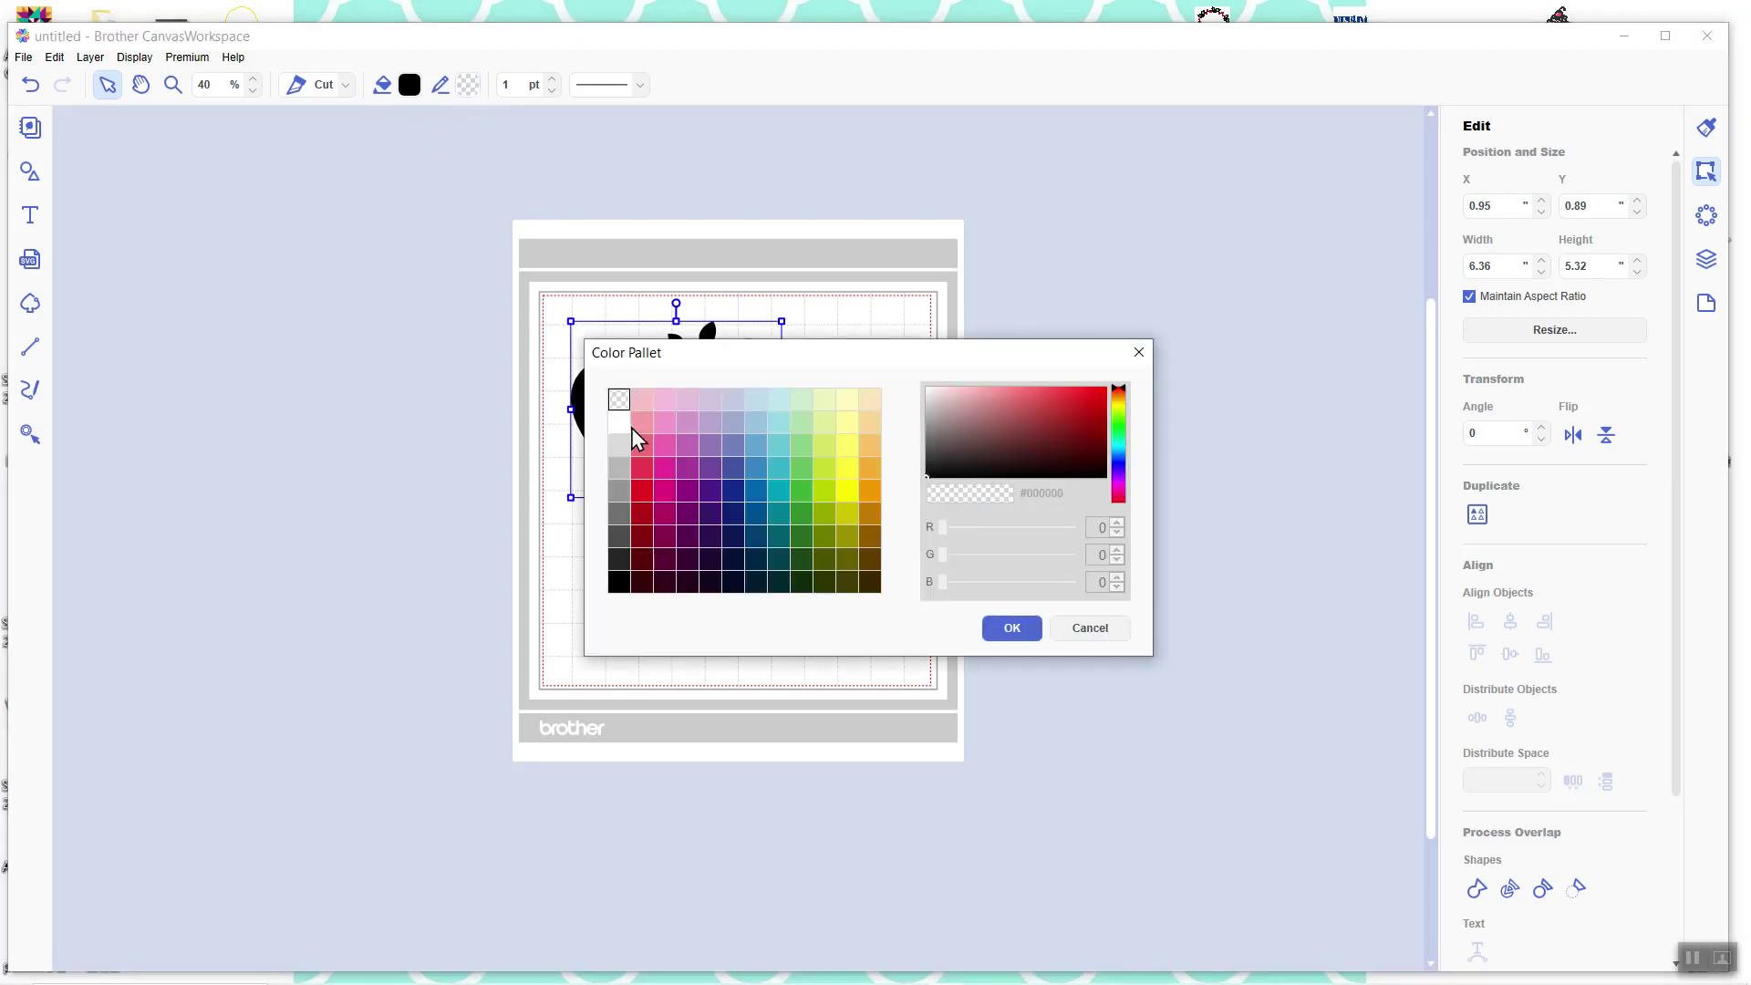
left_click(641, 468)
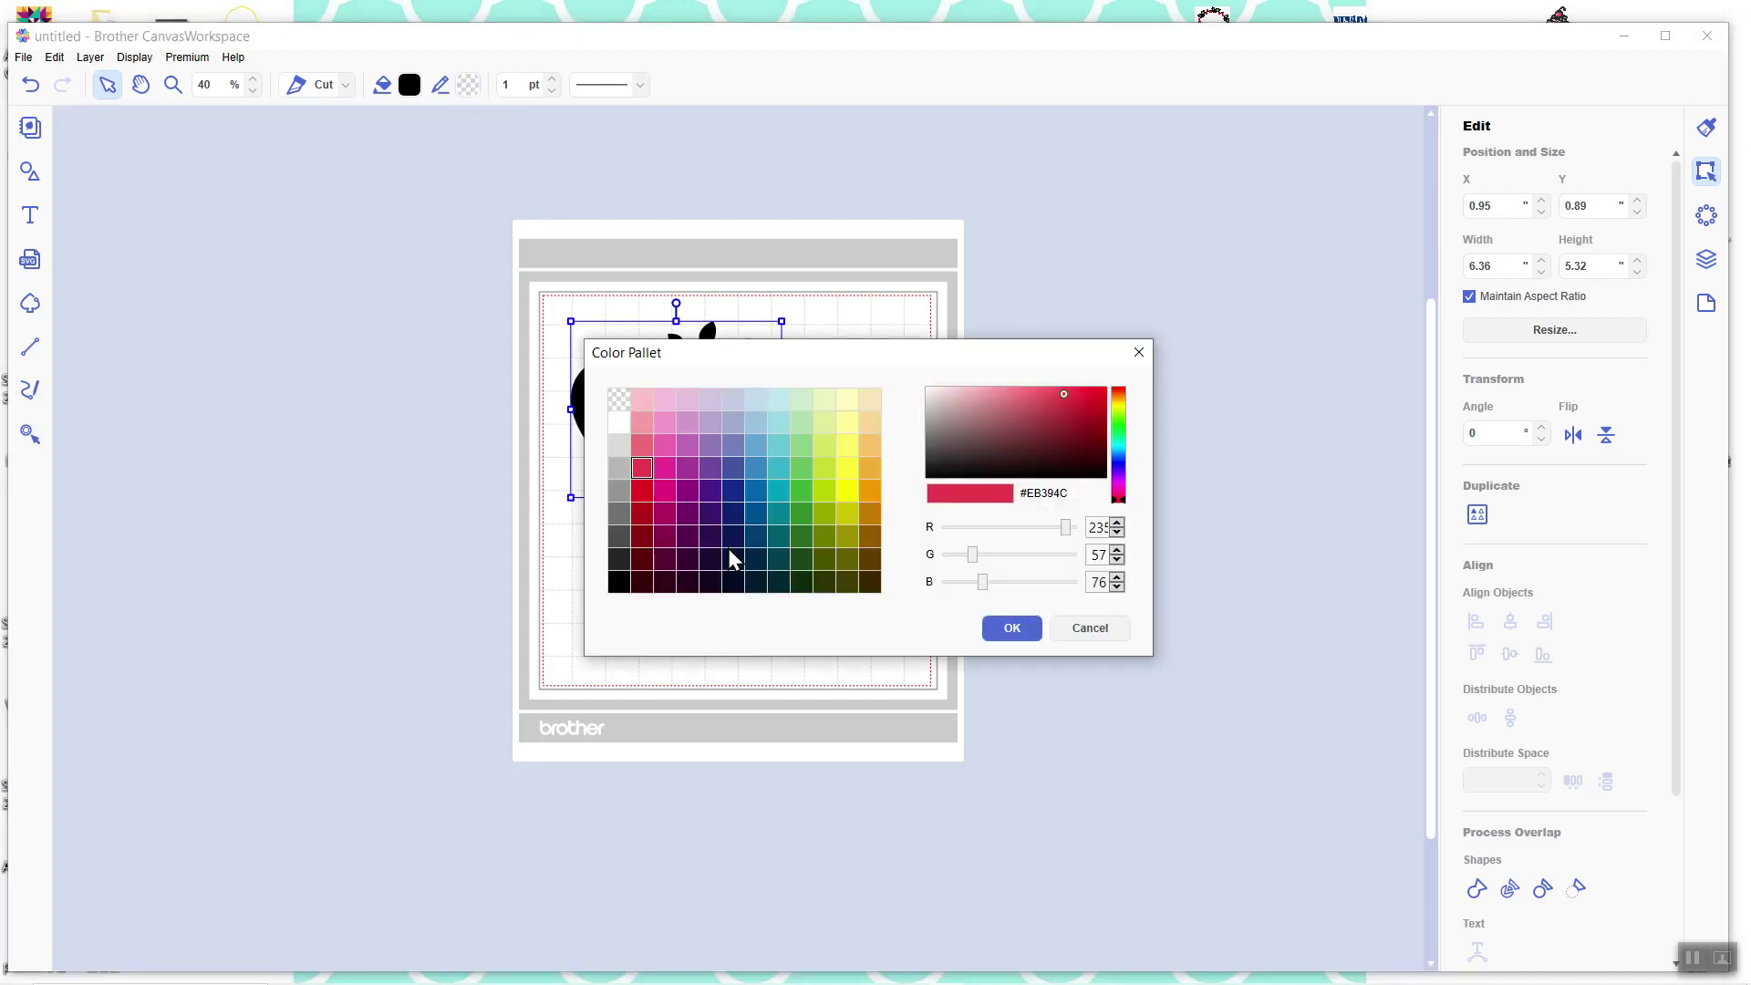
left_click(1010, 629)
left_click(409, 84)
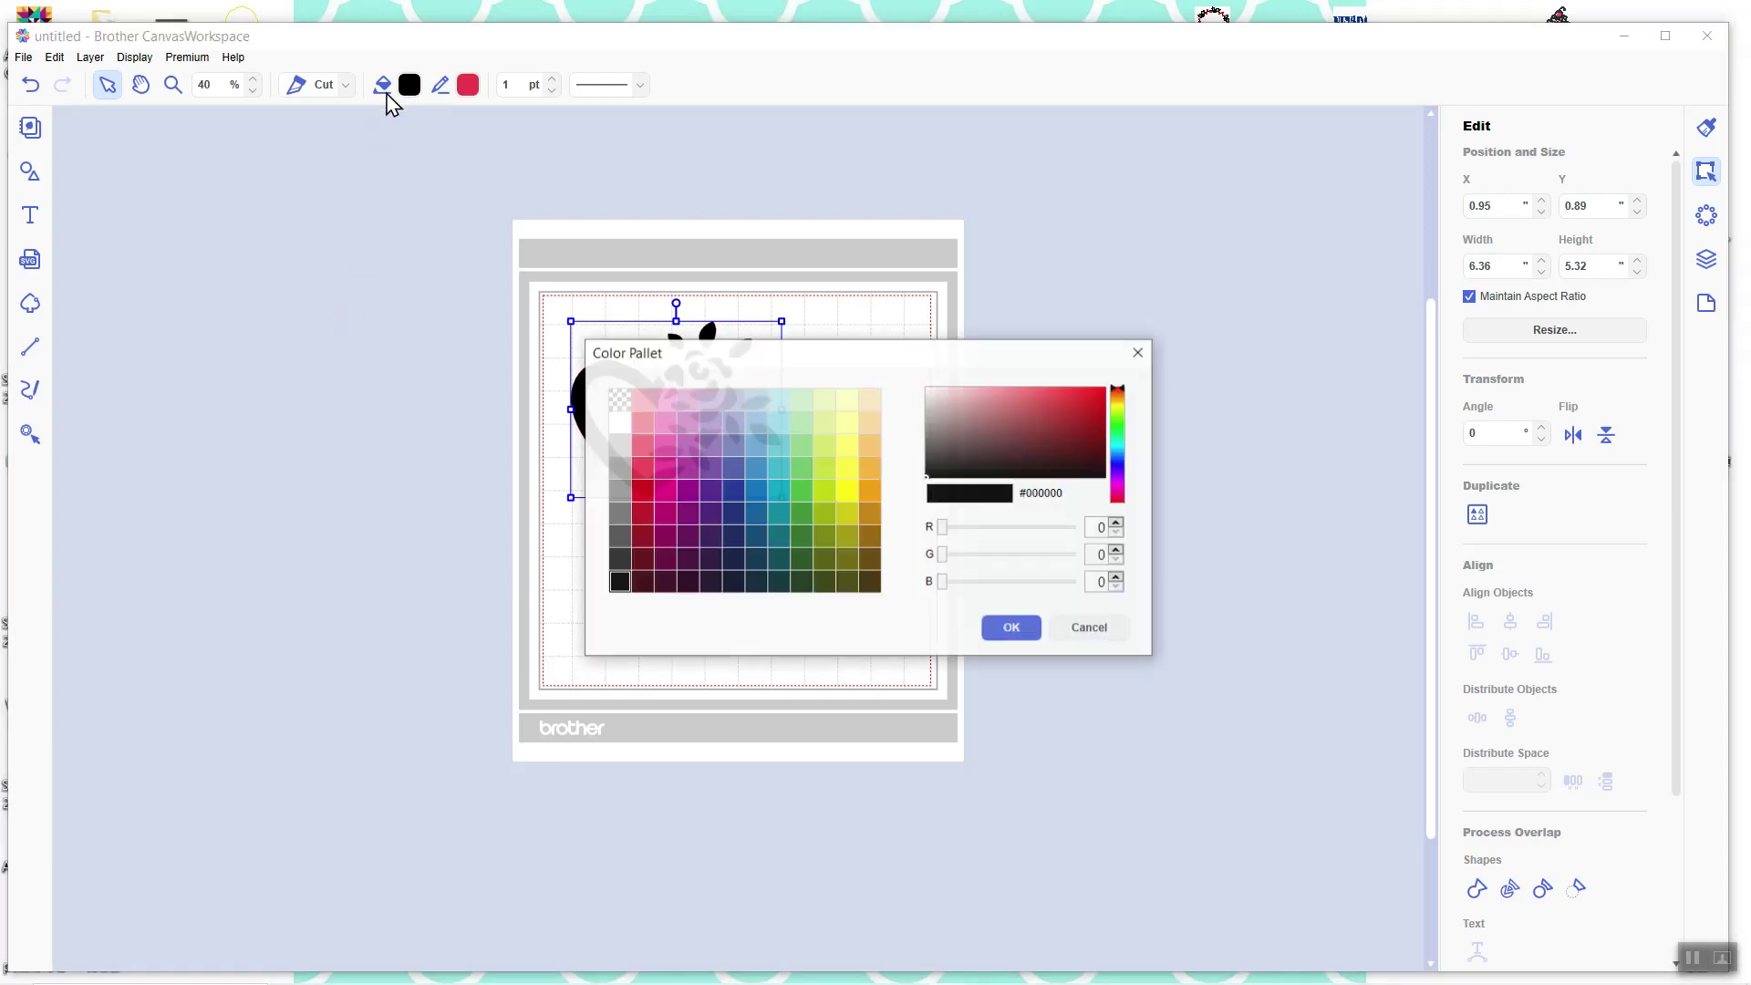
left_click(619, 399)
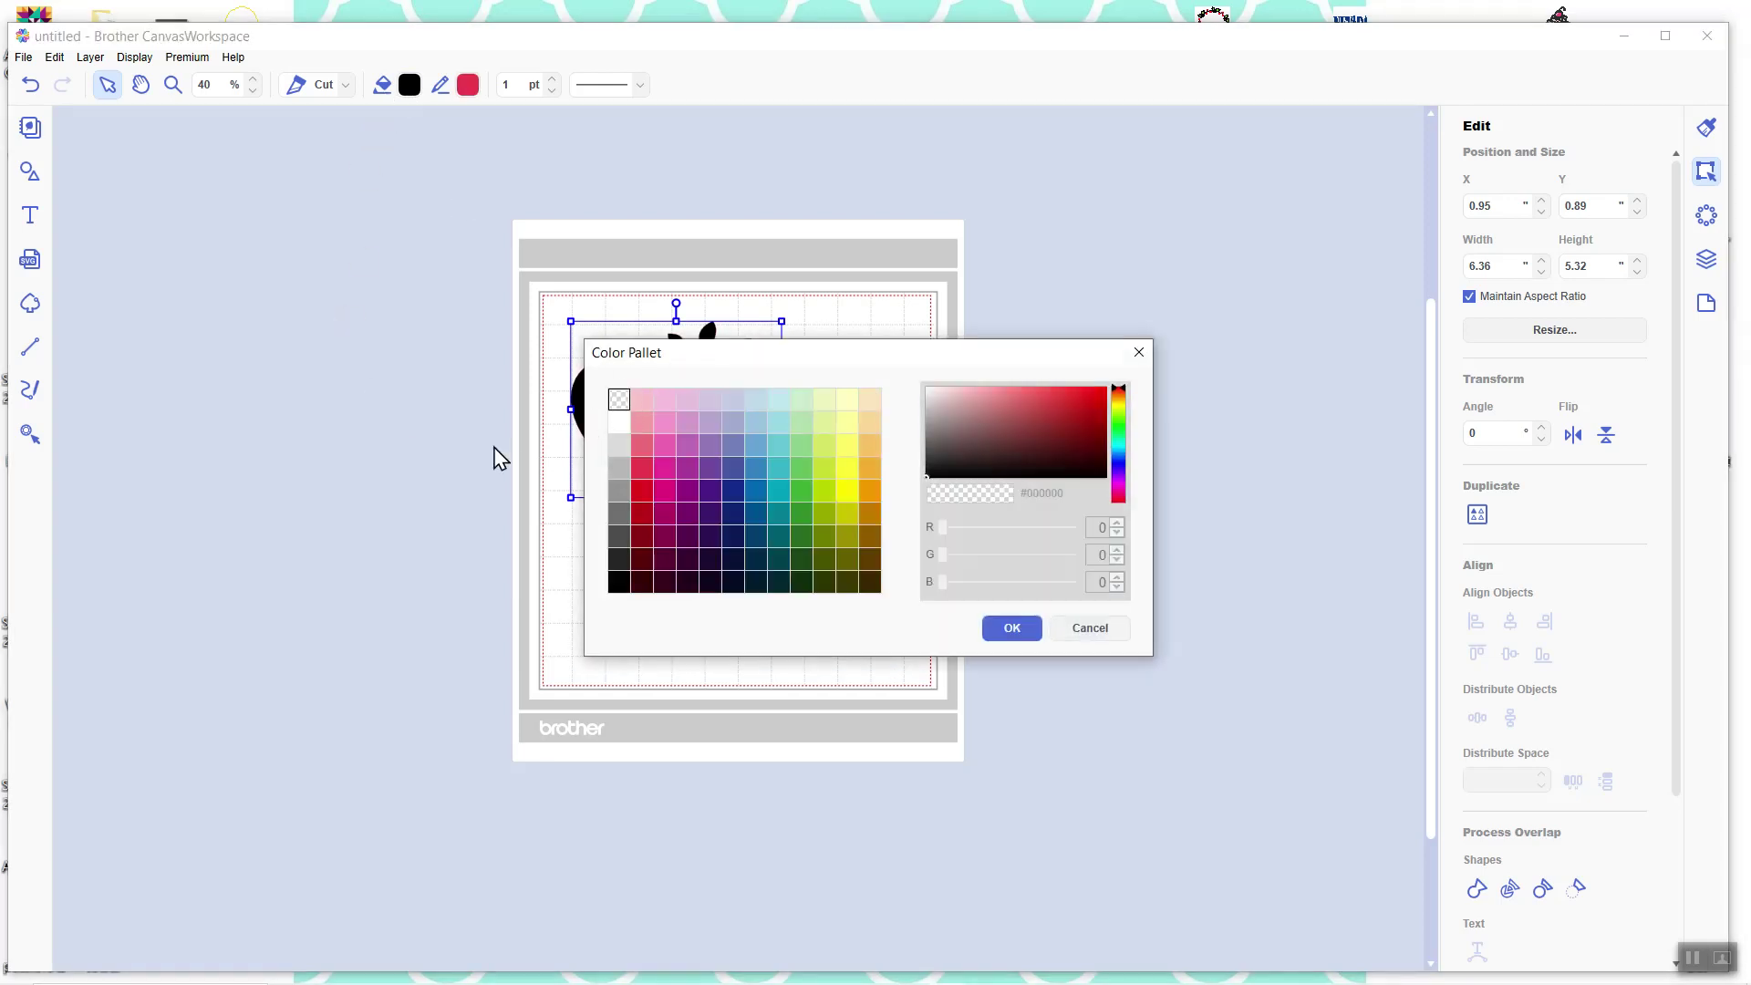
left_click(1011, 627)
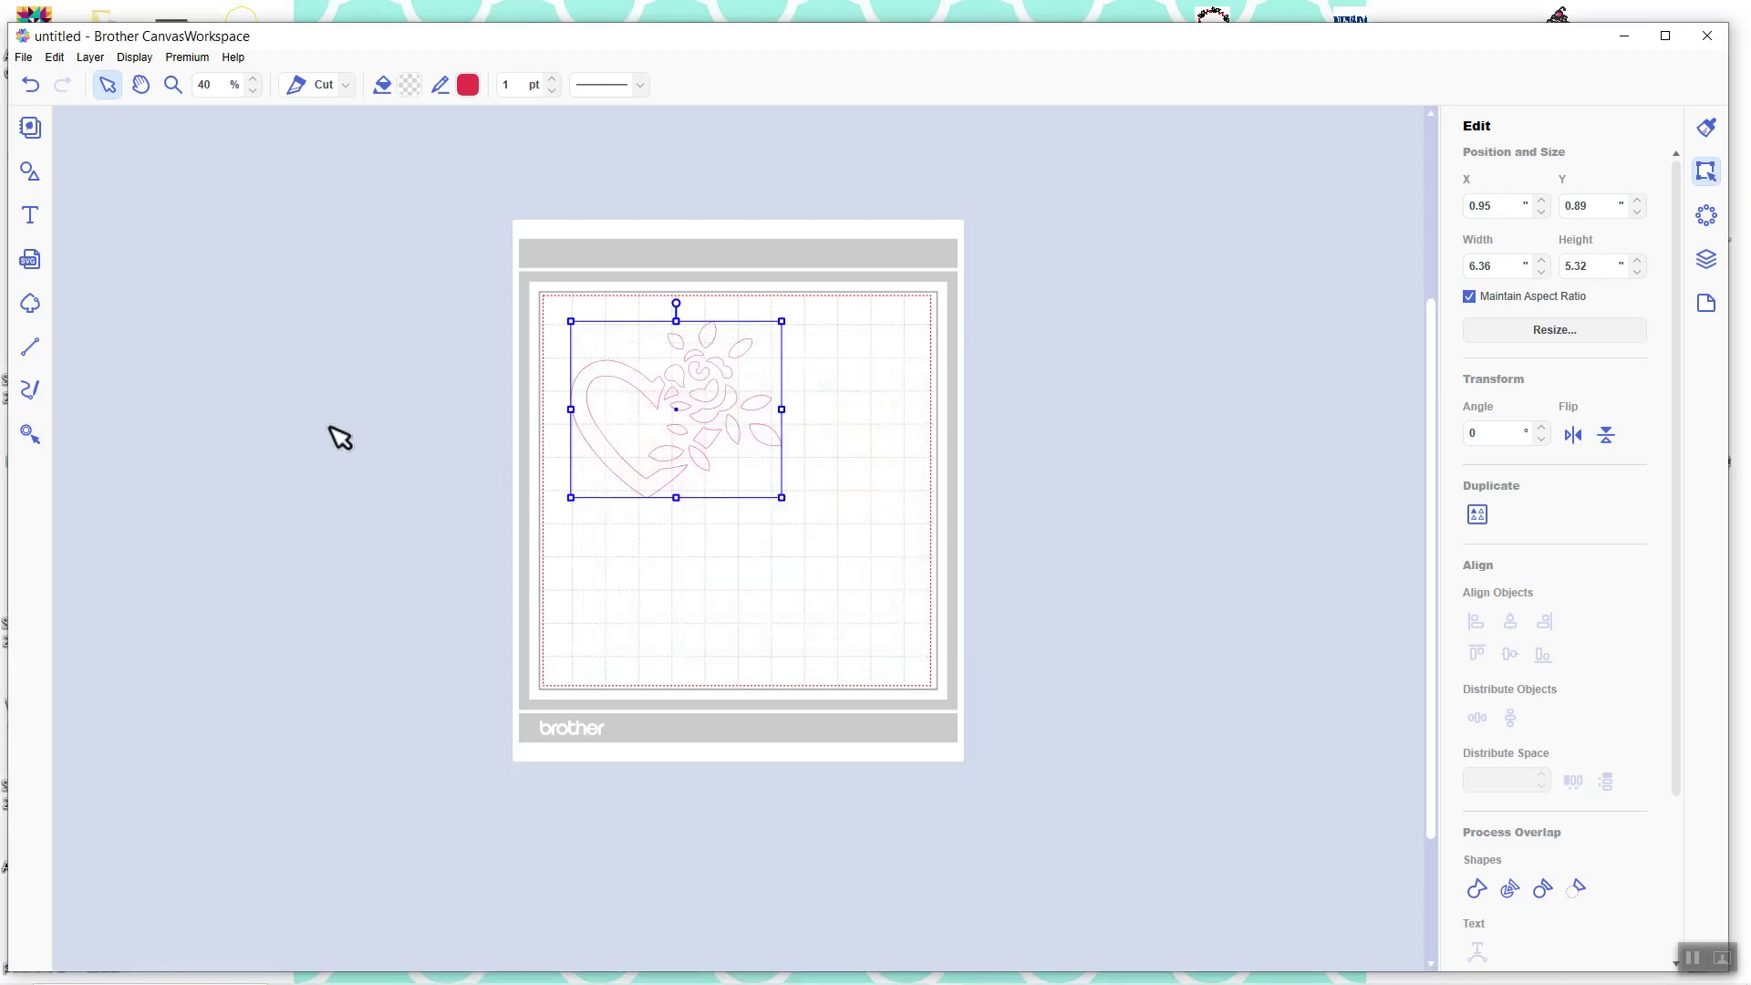
left_click(896, 345)
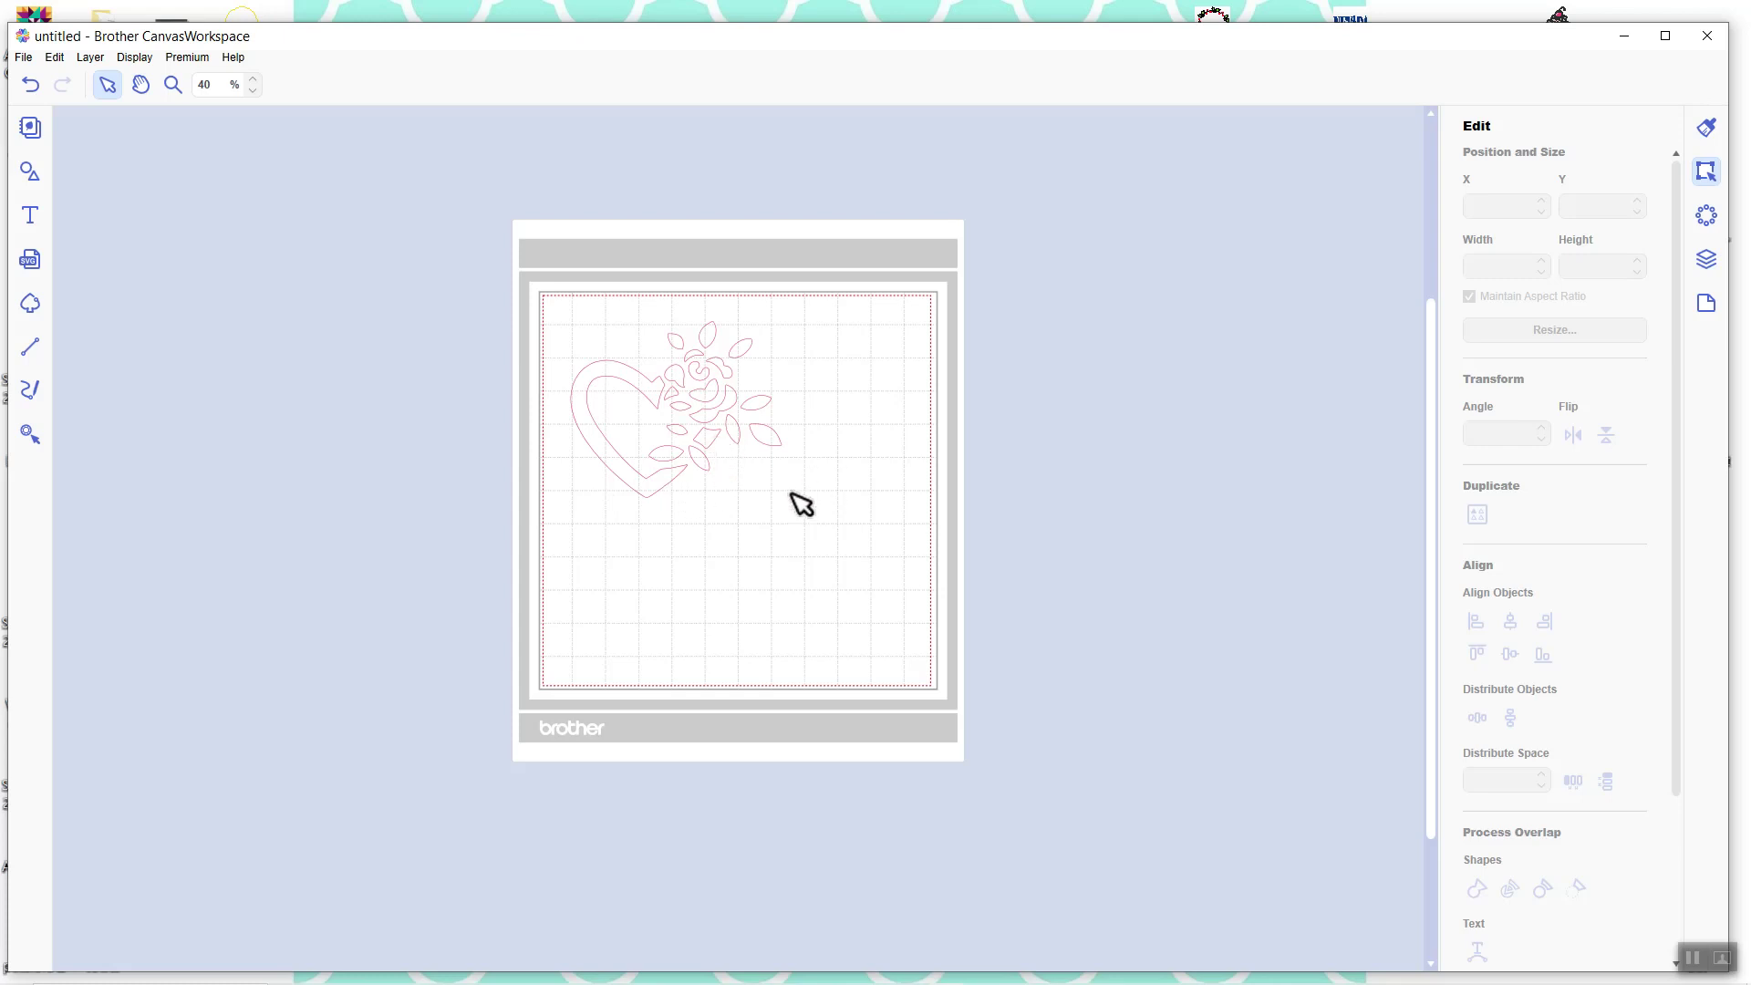
Ungroup the outlined heart-and-flower design into its separate pieces
left_click_drag(810, 290, 493, 580)
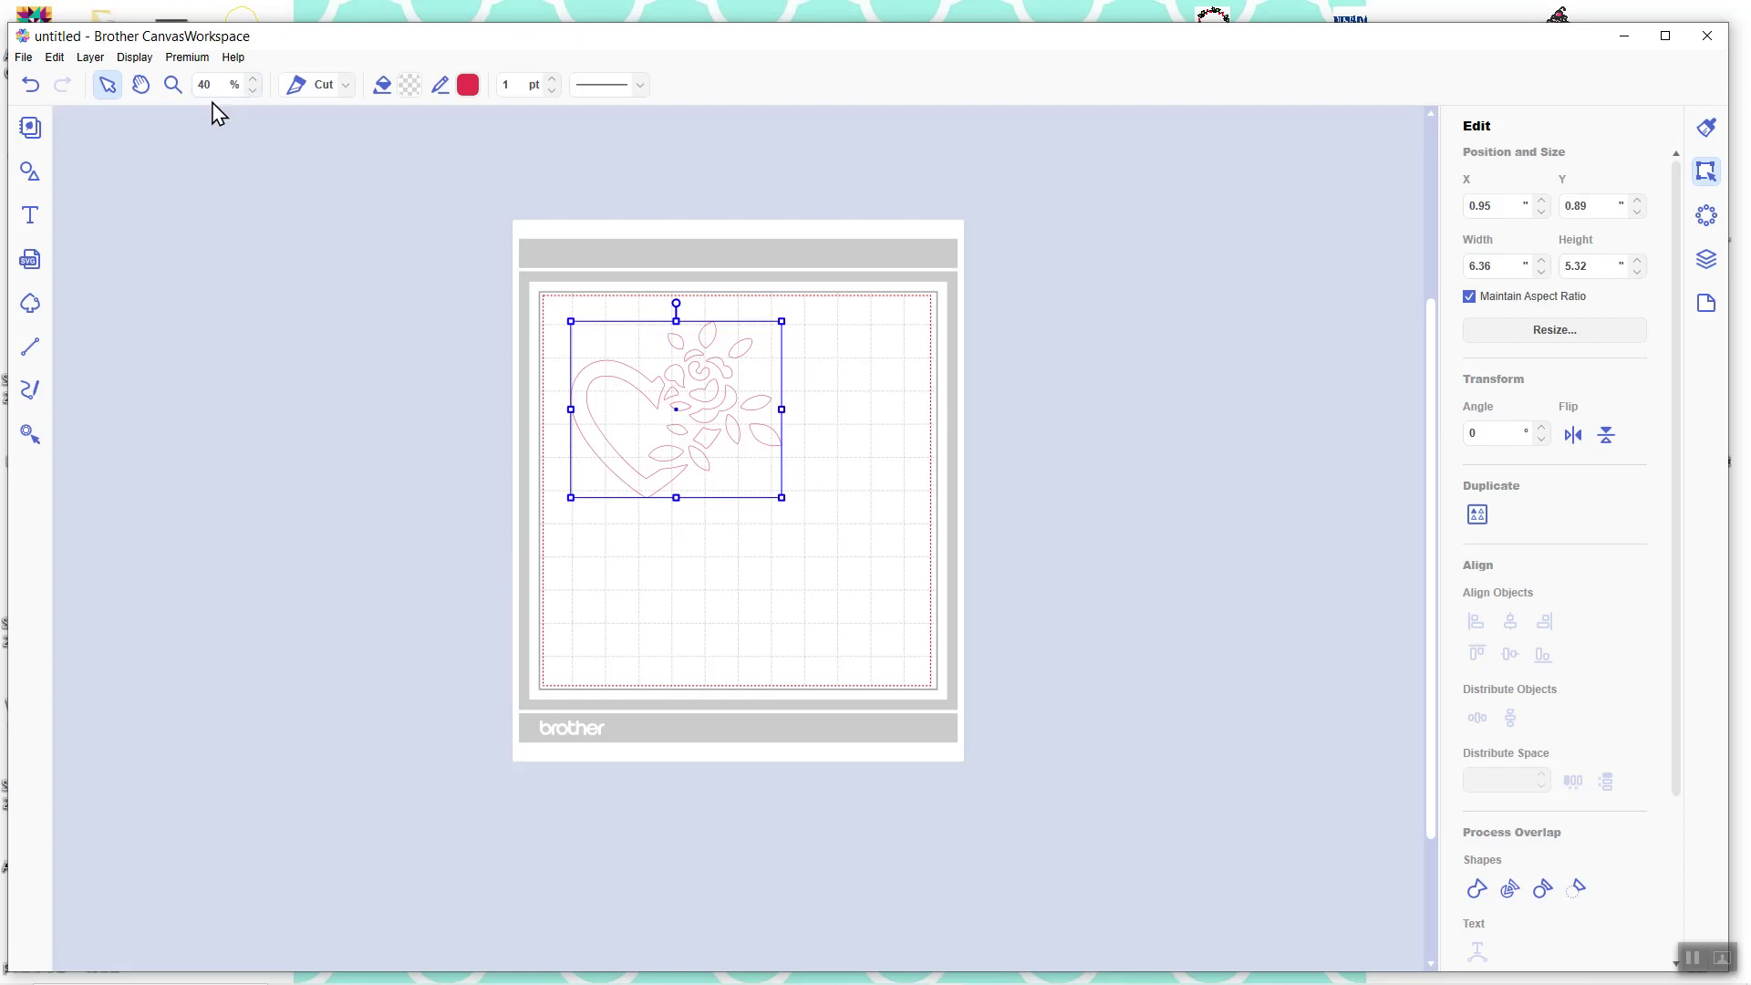
left_click(89, 58)
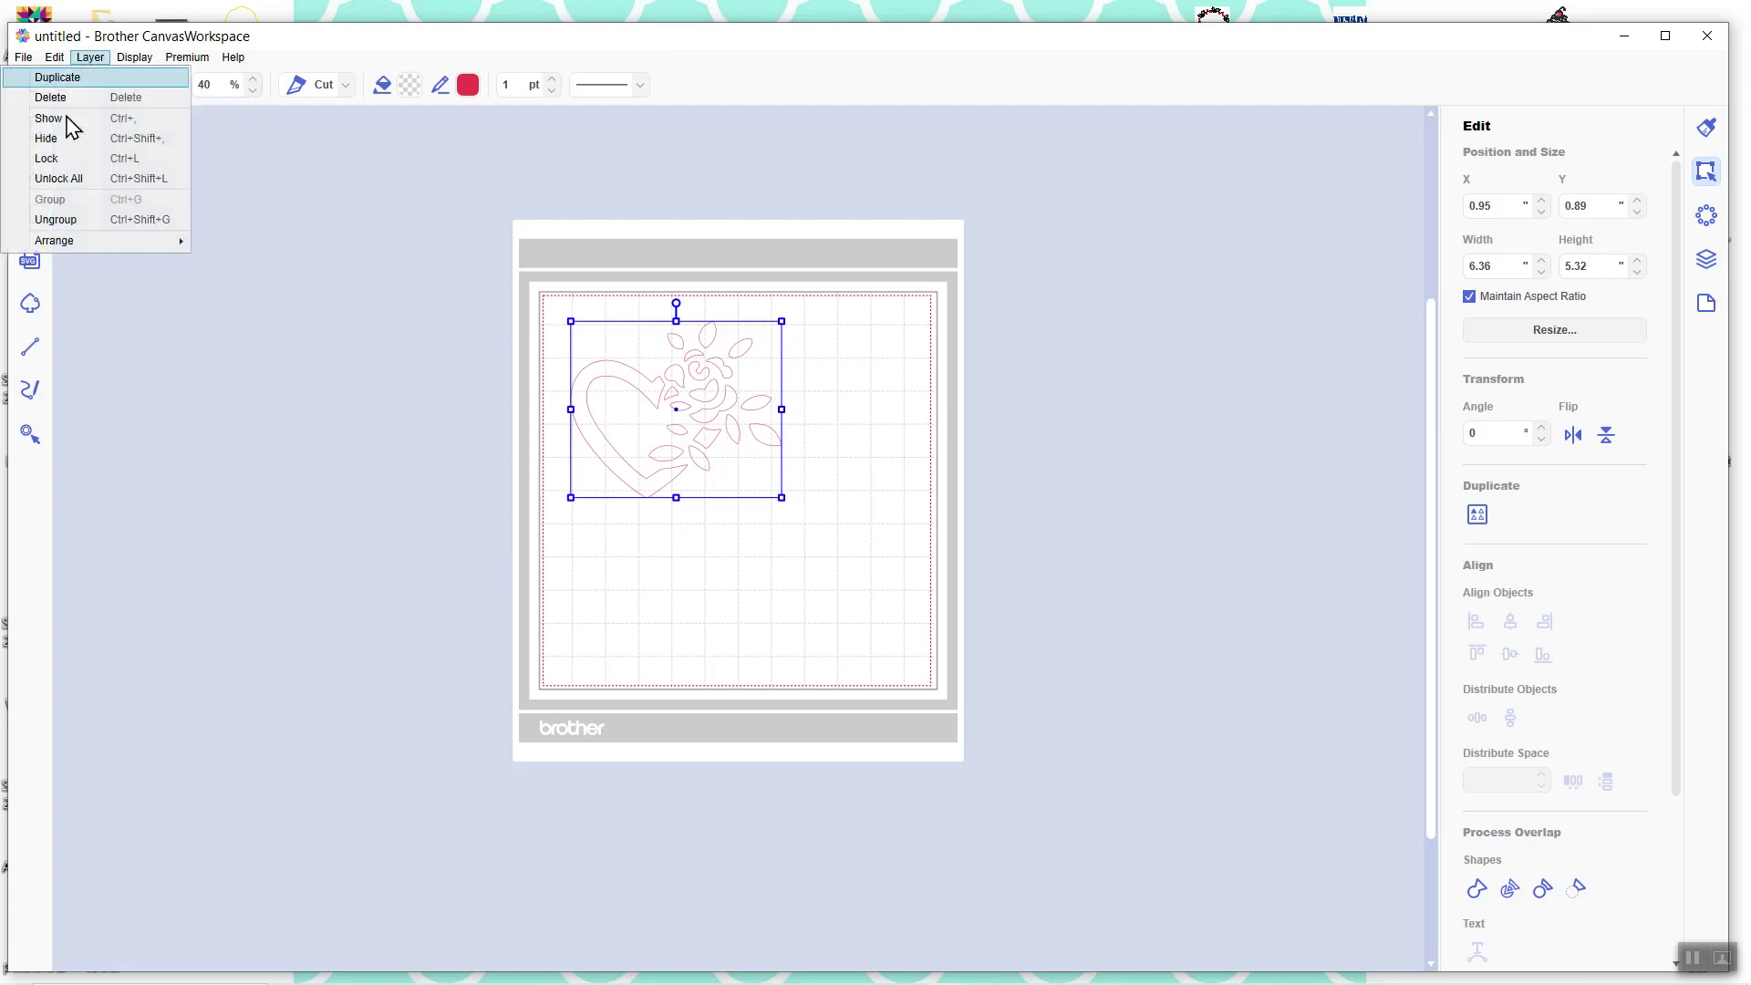
left_click(47, 228)
left_click(639, 658)
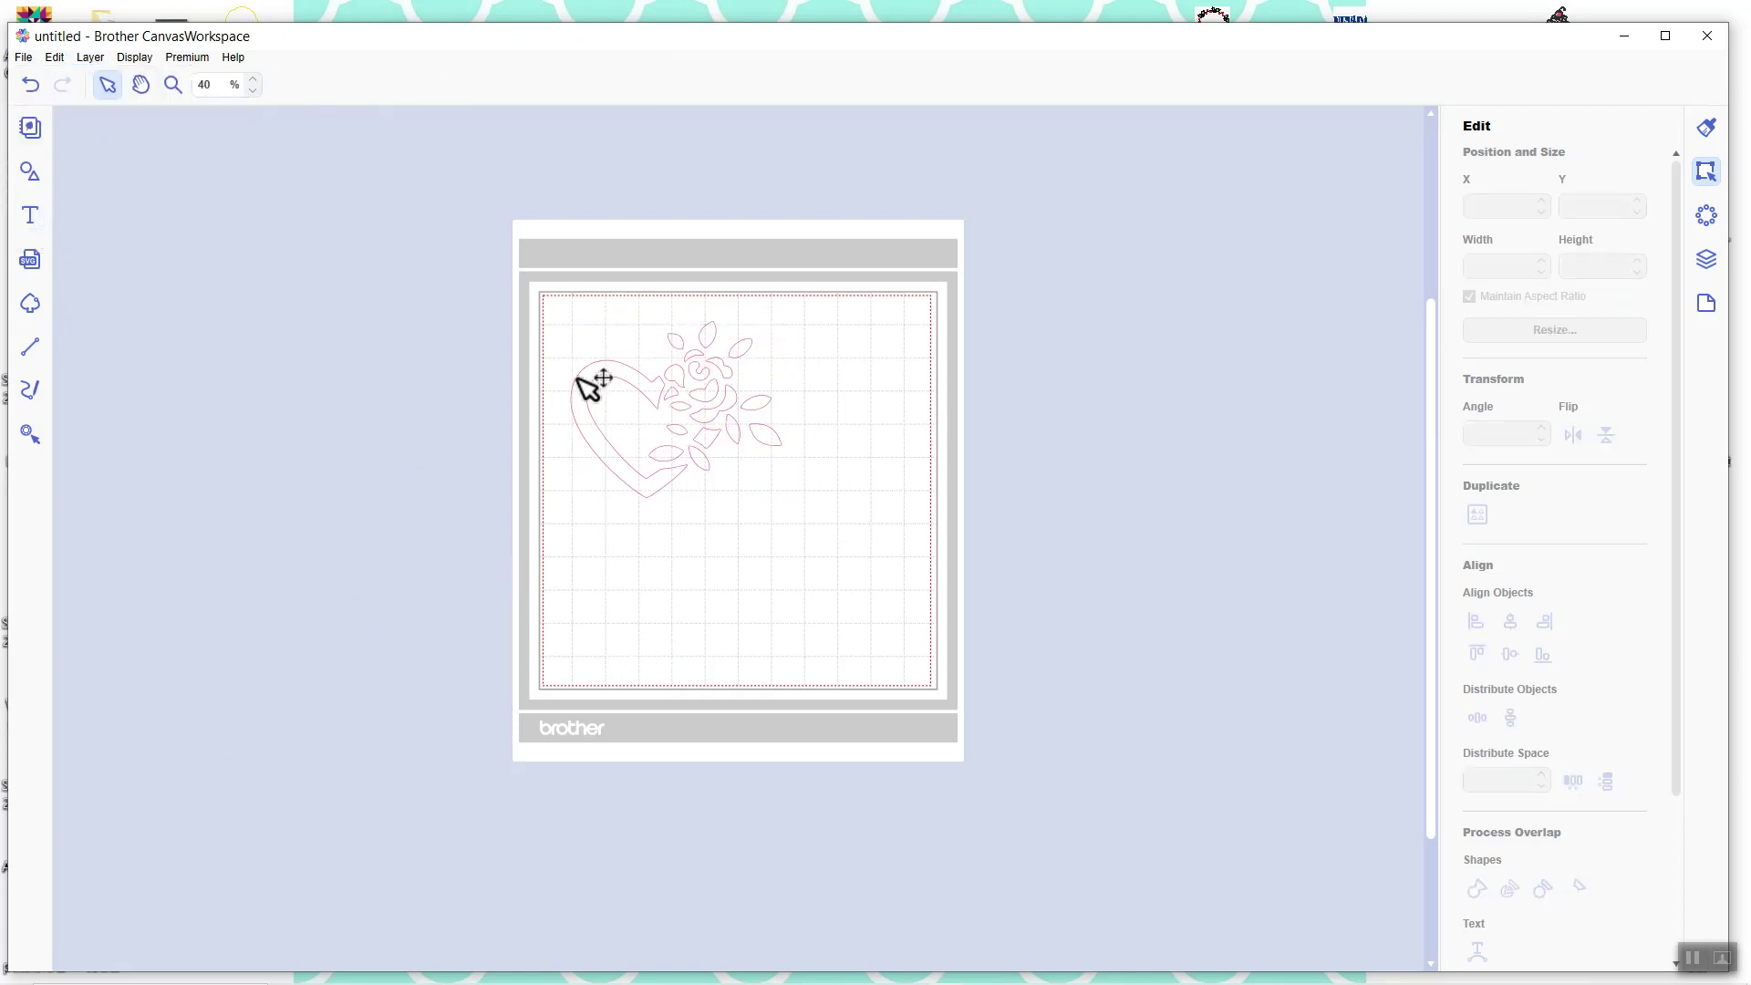
Select the heart outline and set its rhinestone size to SS10 after trying SS6
left_click(599, 399)
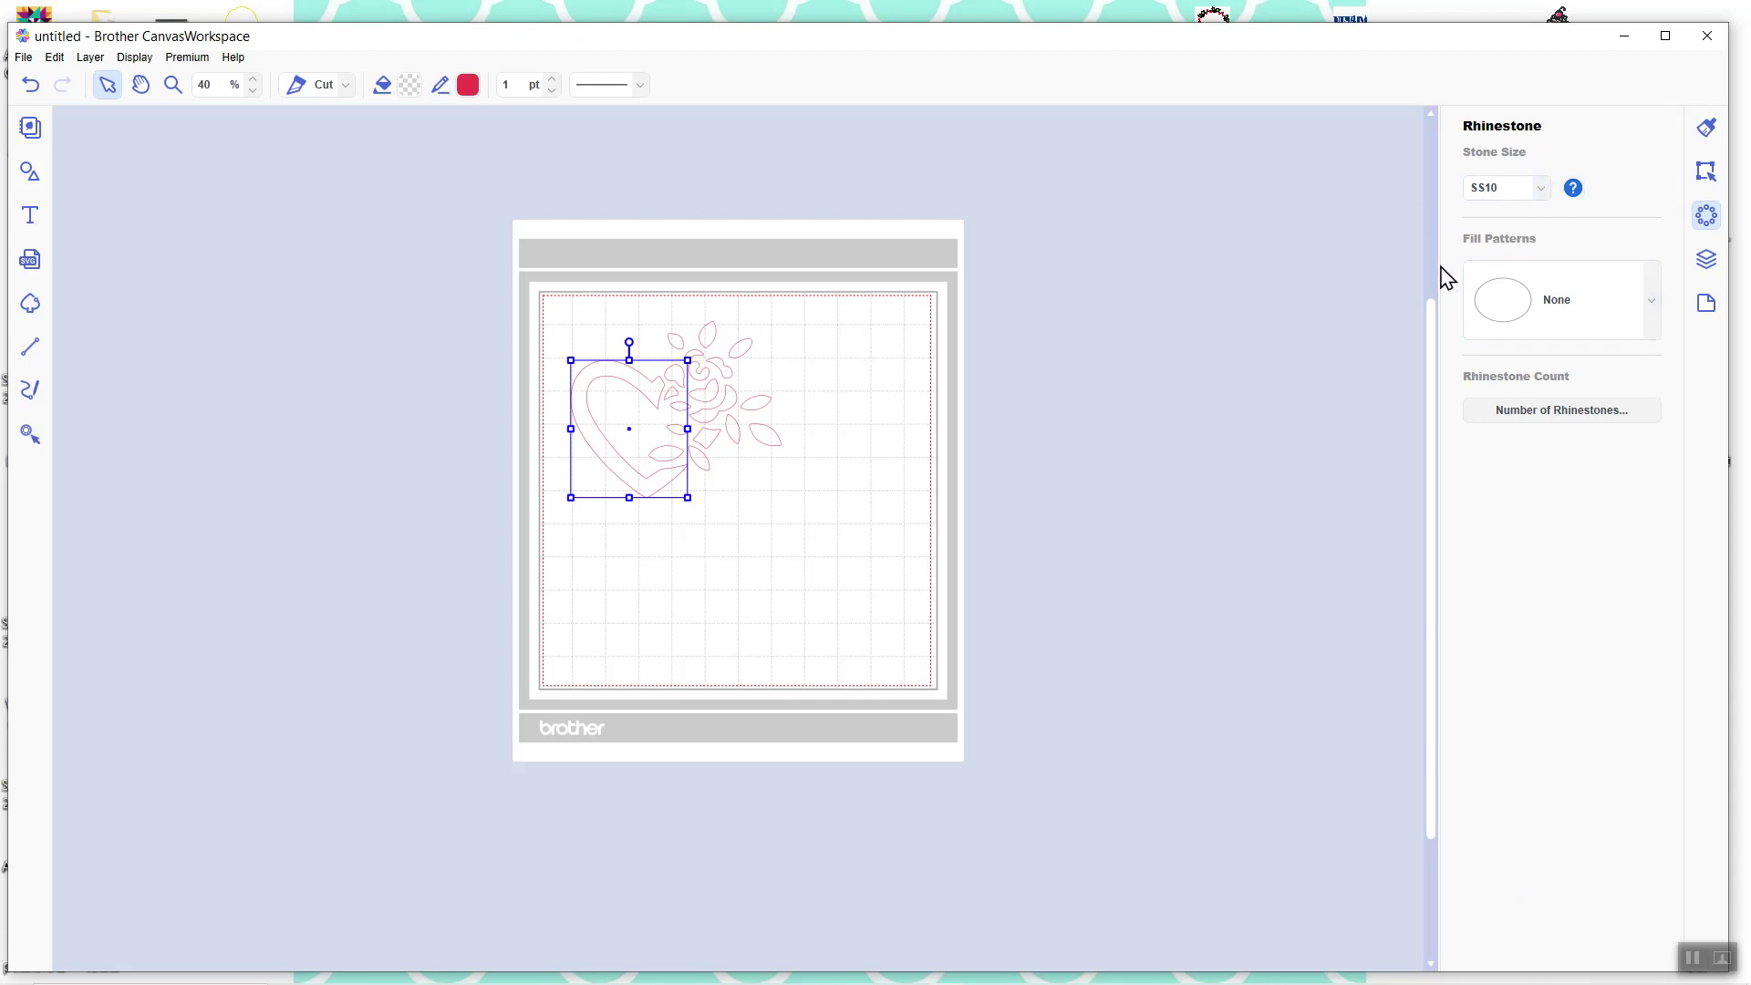
left_click(1541, 189)
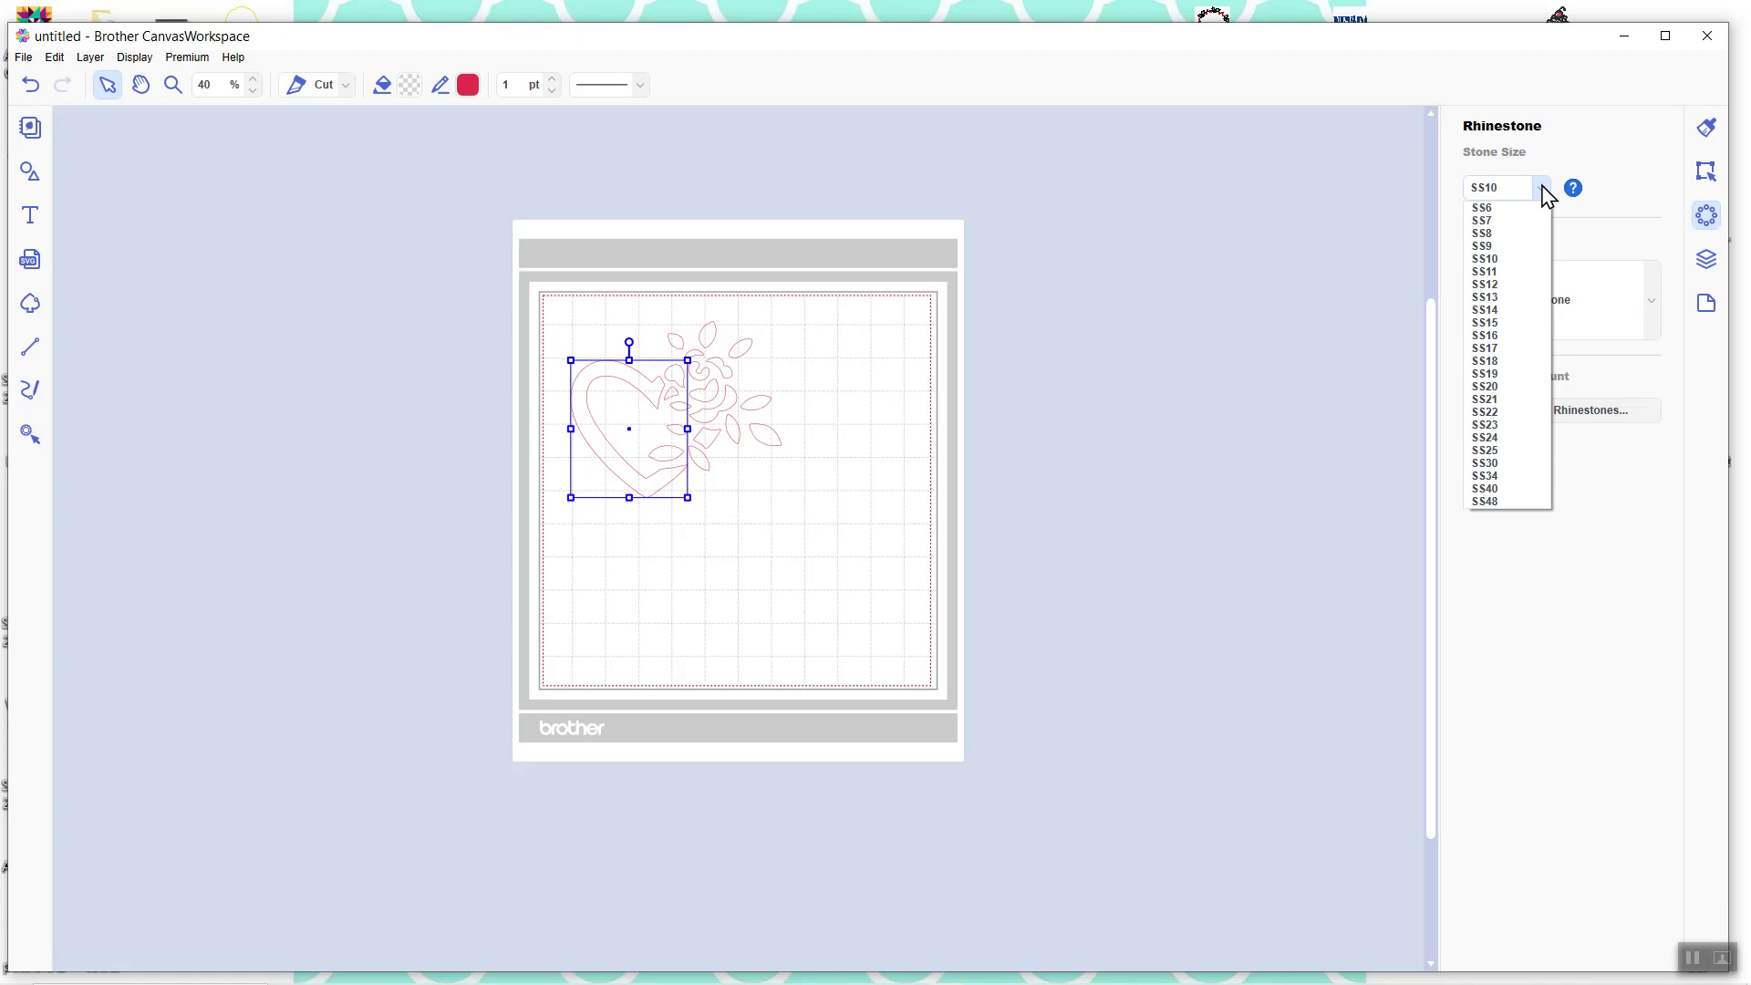
left_click(1497, 208)
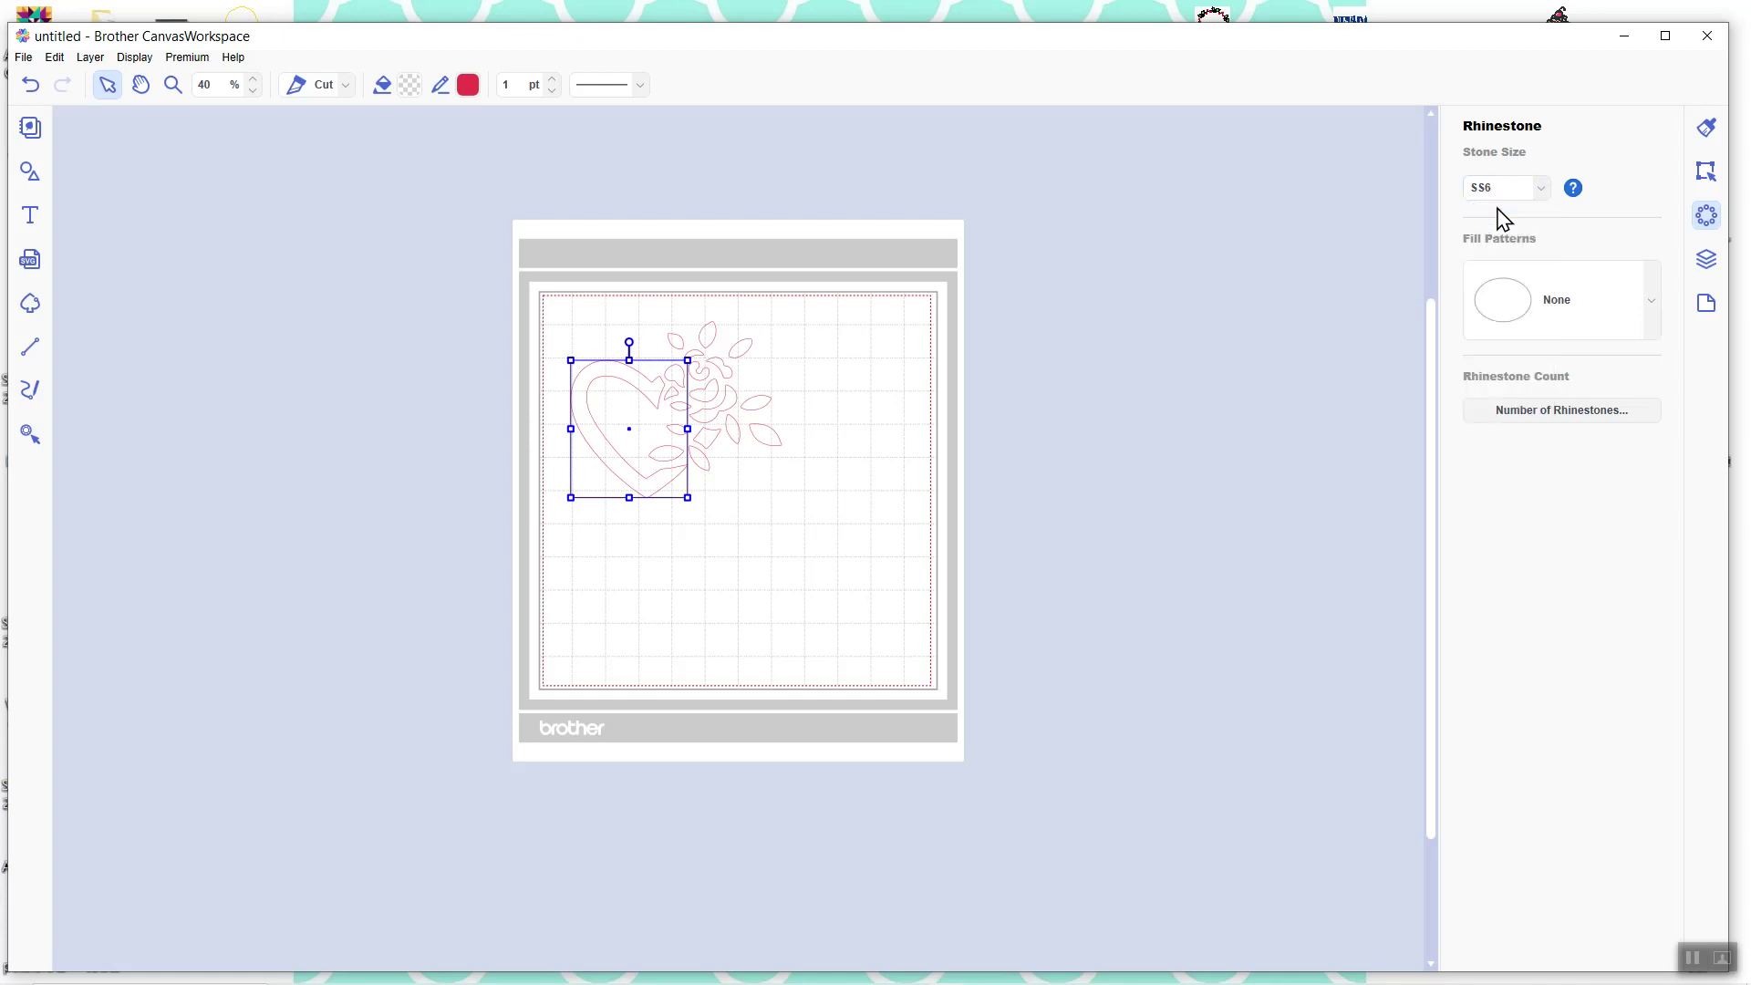
left_click(1542, 192)
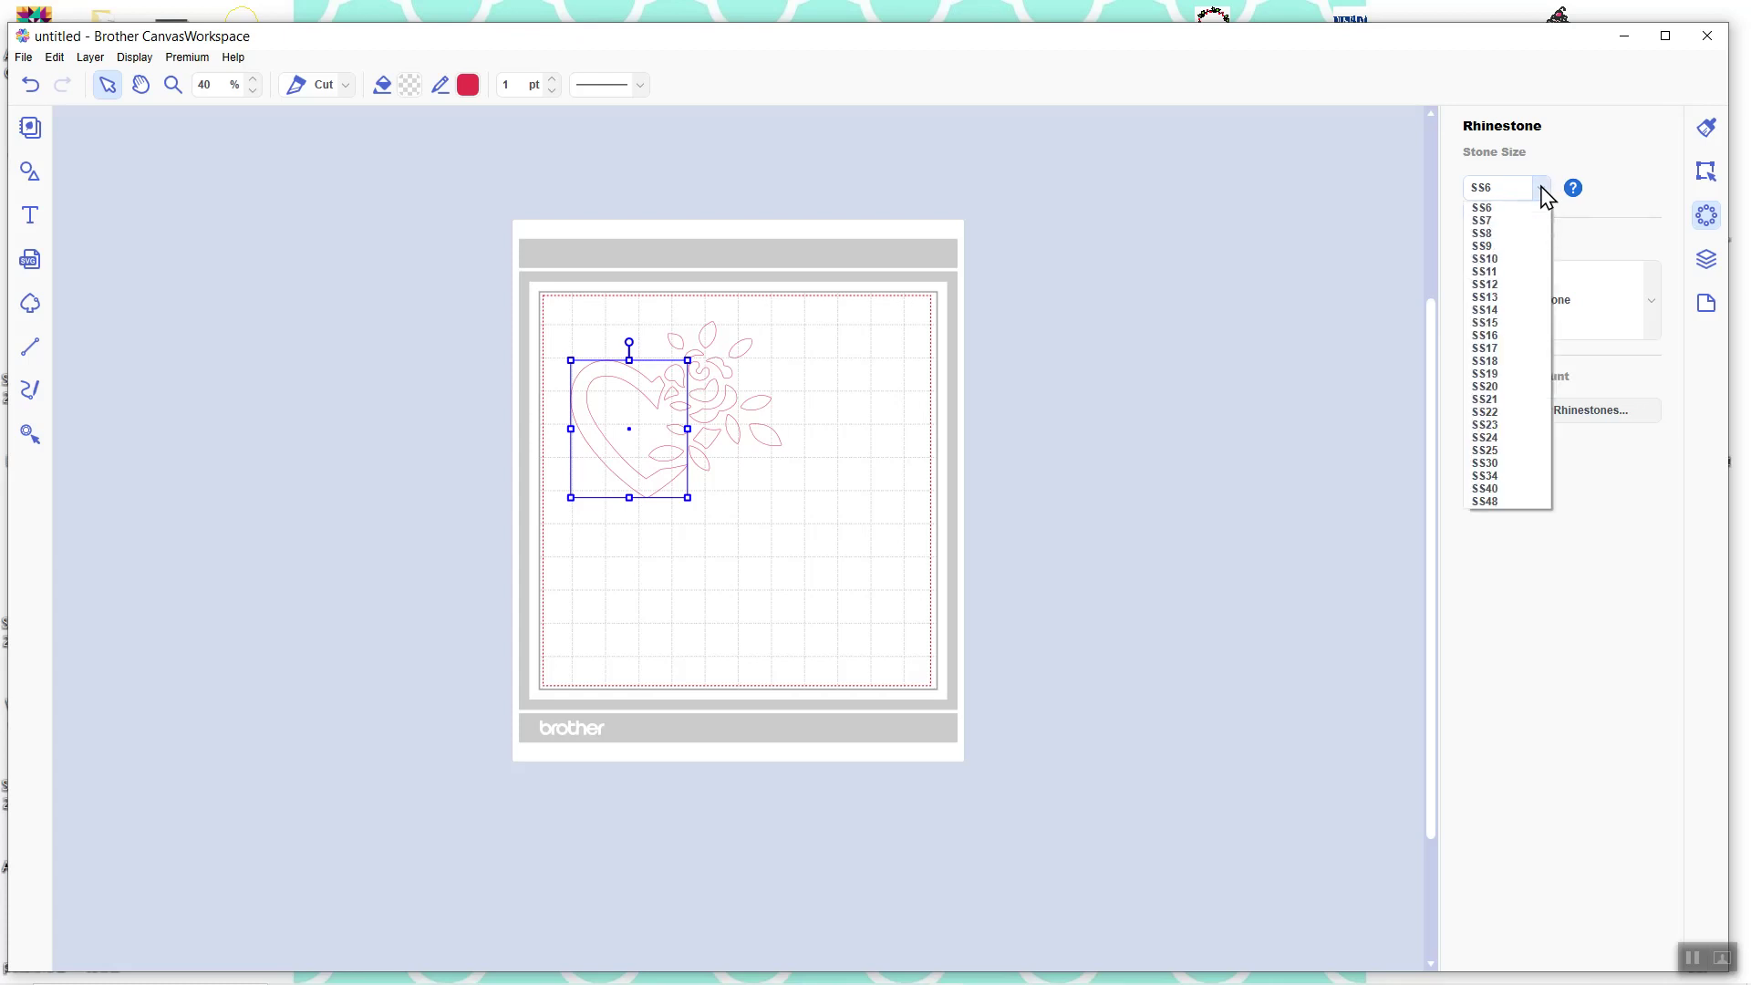
left_click(1503, 260)
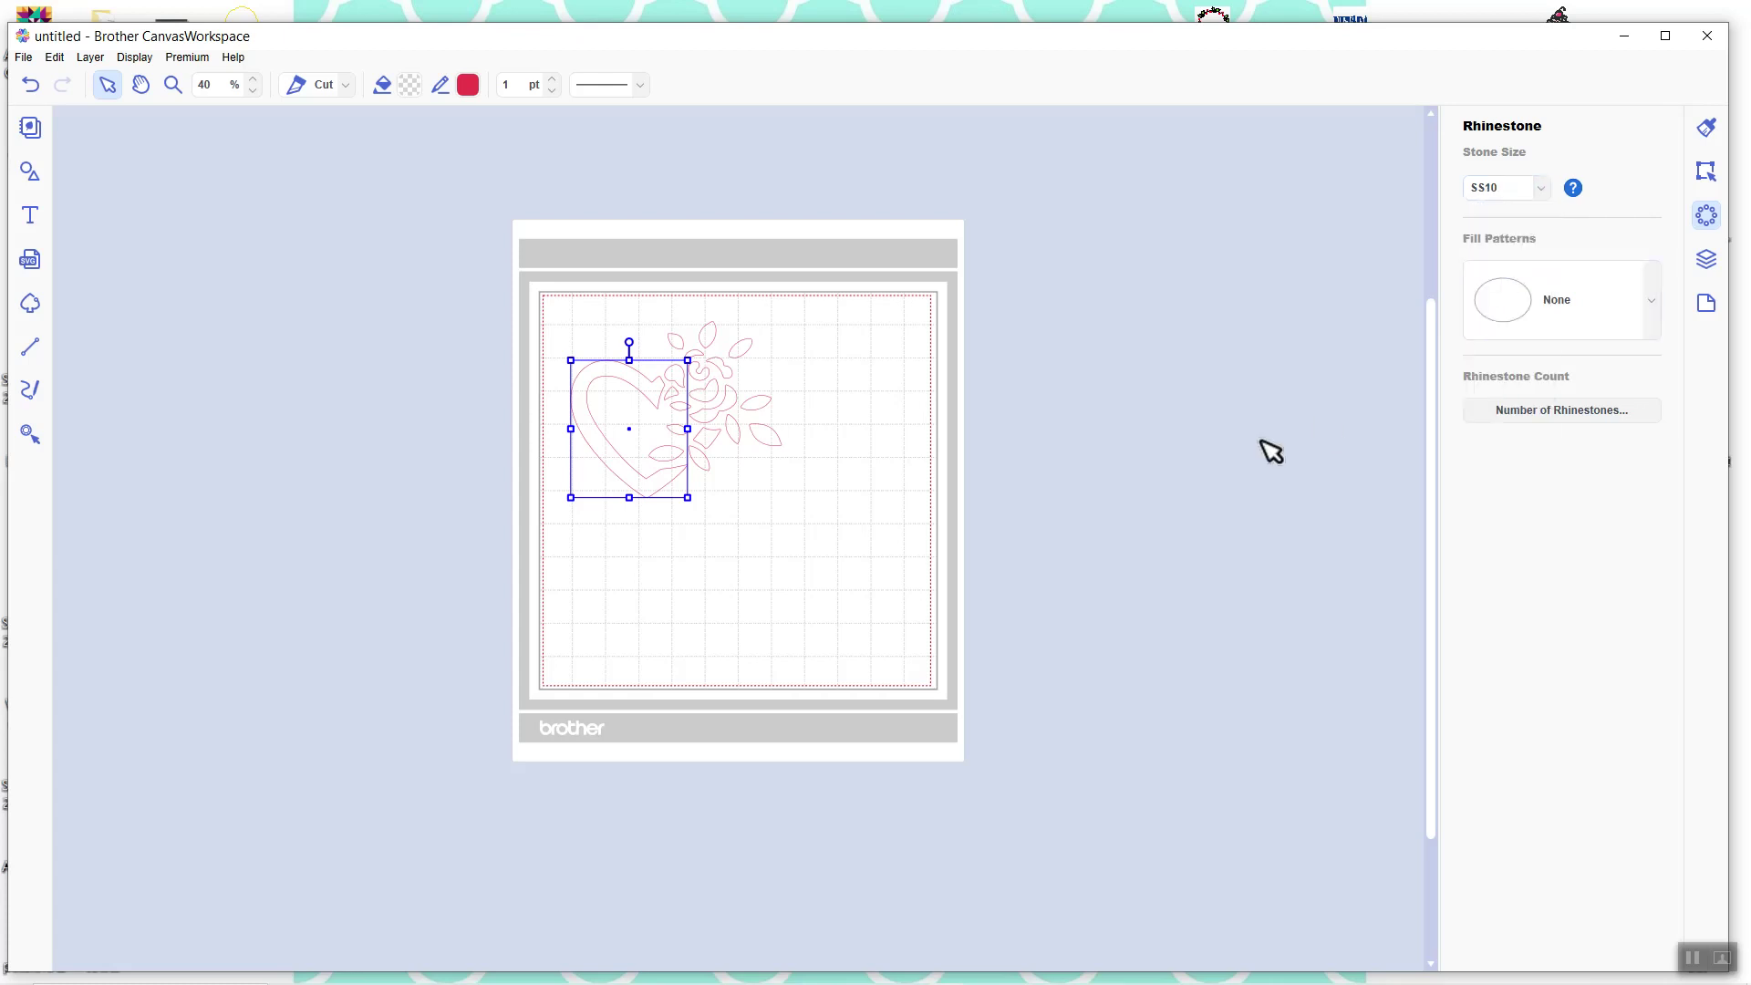
Try the Contour rhinestone fill pattern on the heart outline with the canvas enlarged to 70%
left_click(1651, 306)
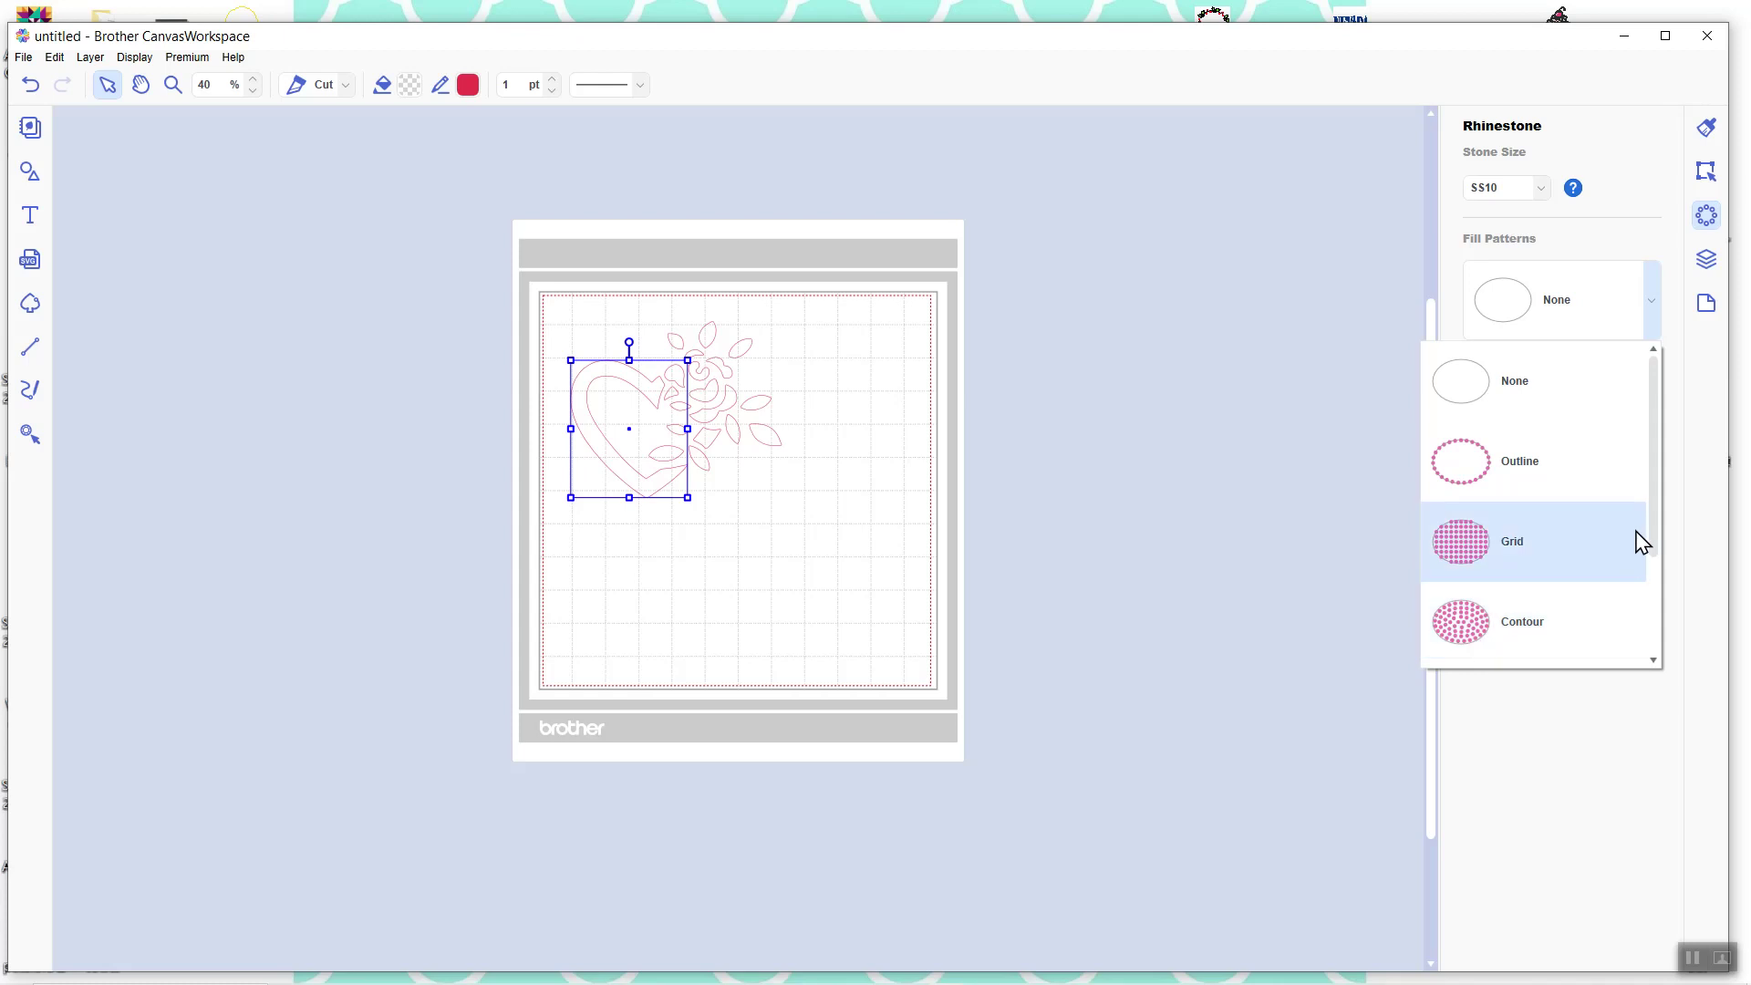
left_click_drag(1661, 534, 1650, 685)
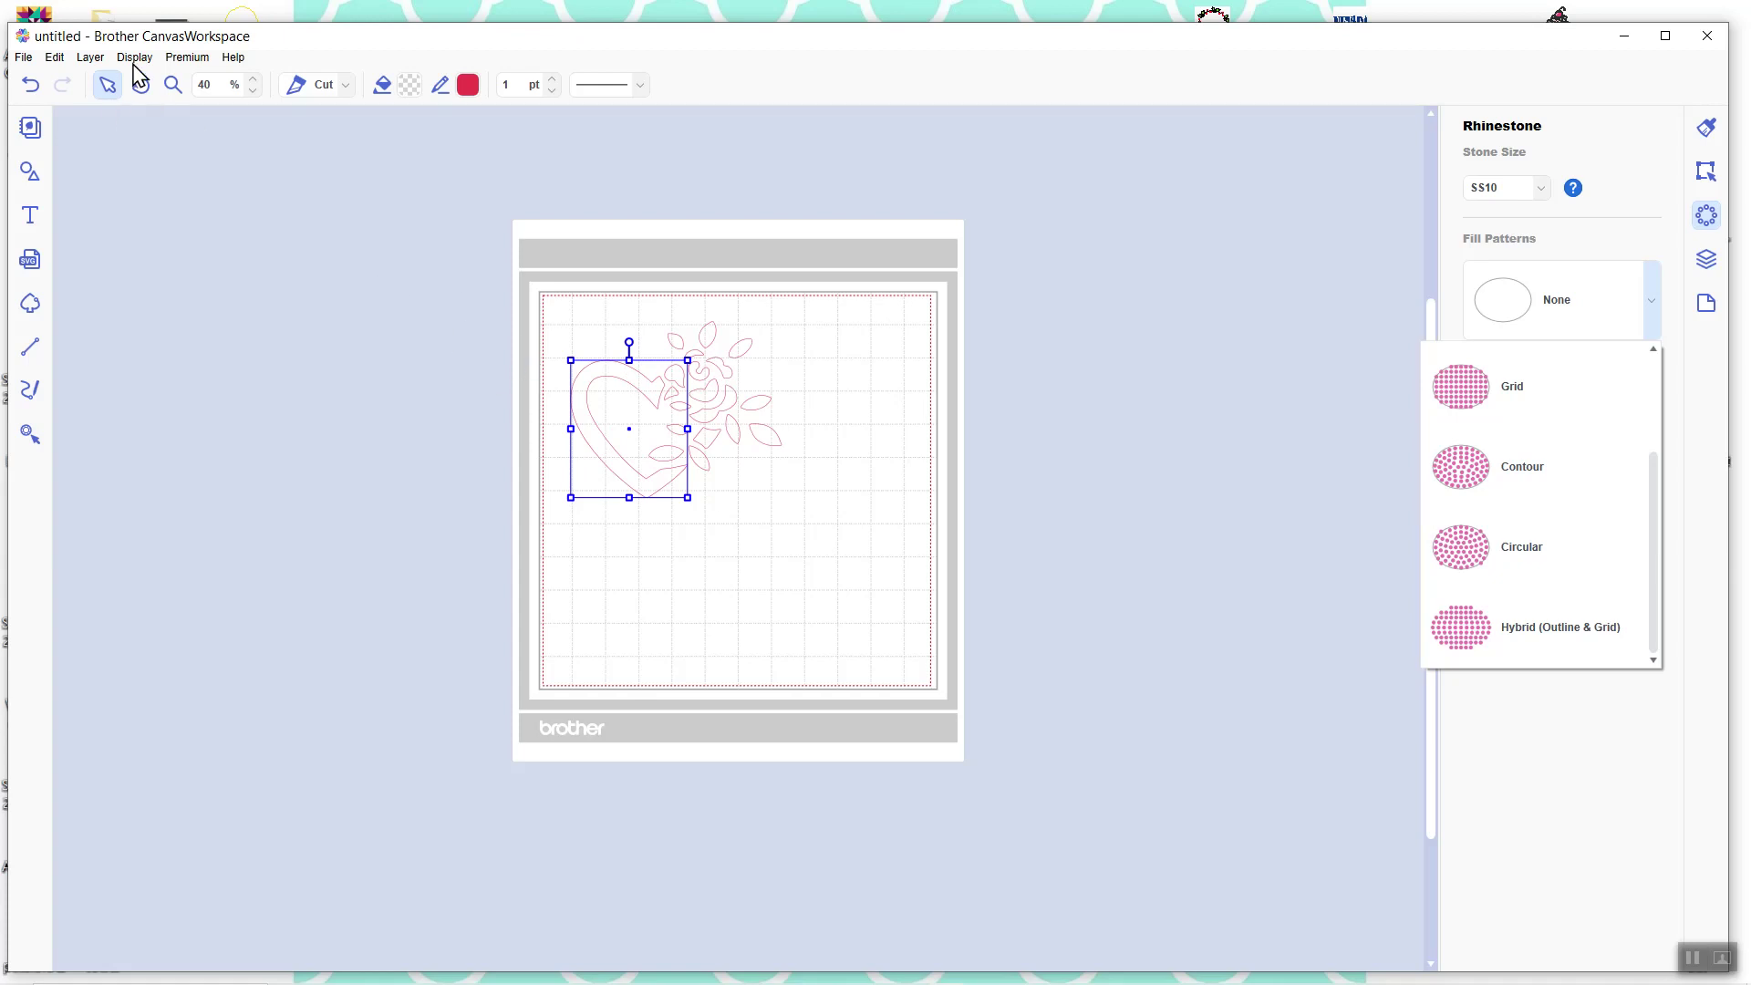
left_click(255, 79)
left_click(254, 80)
left_click(254, 79)
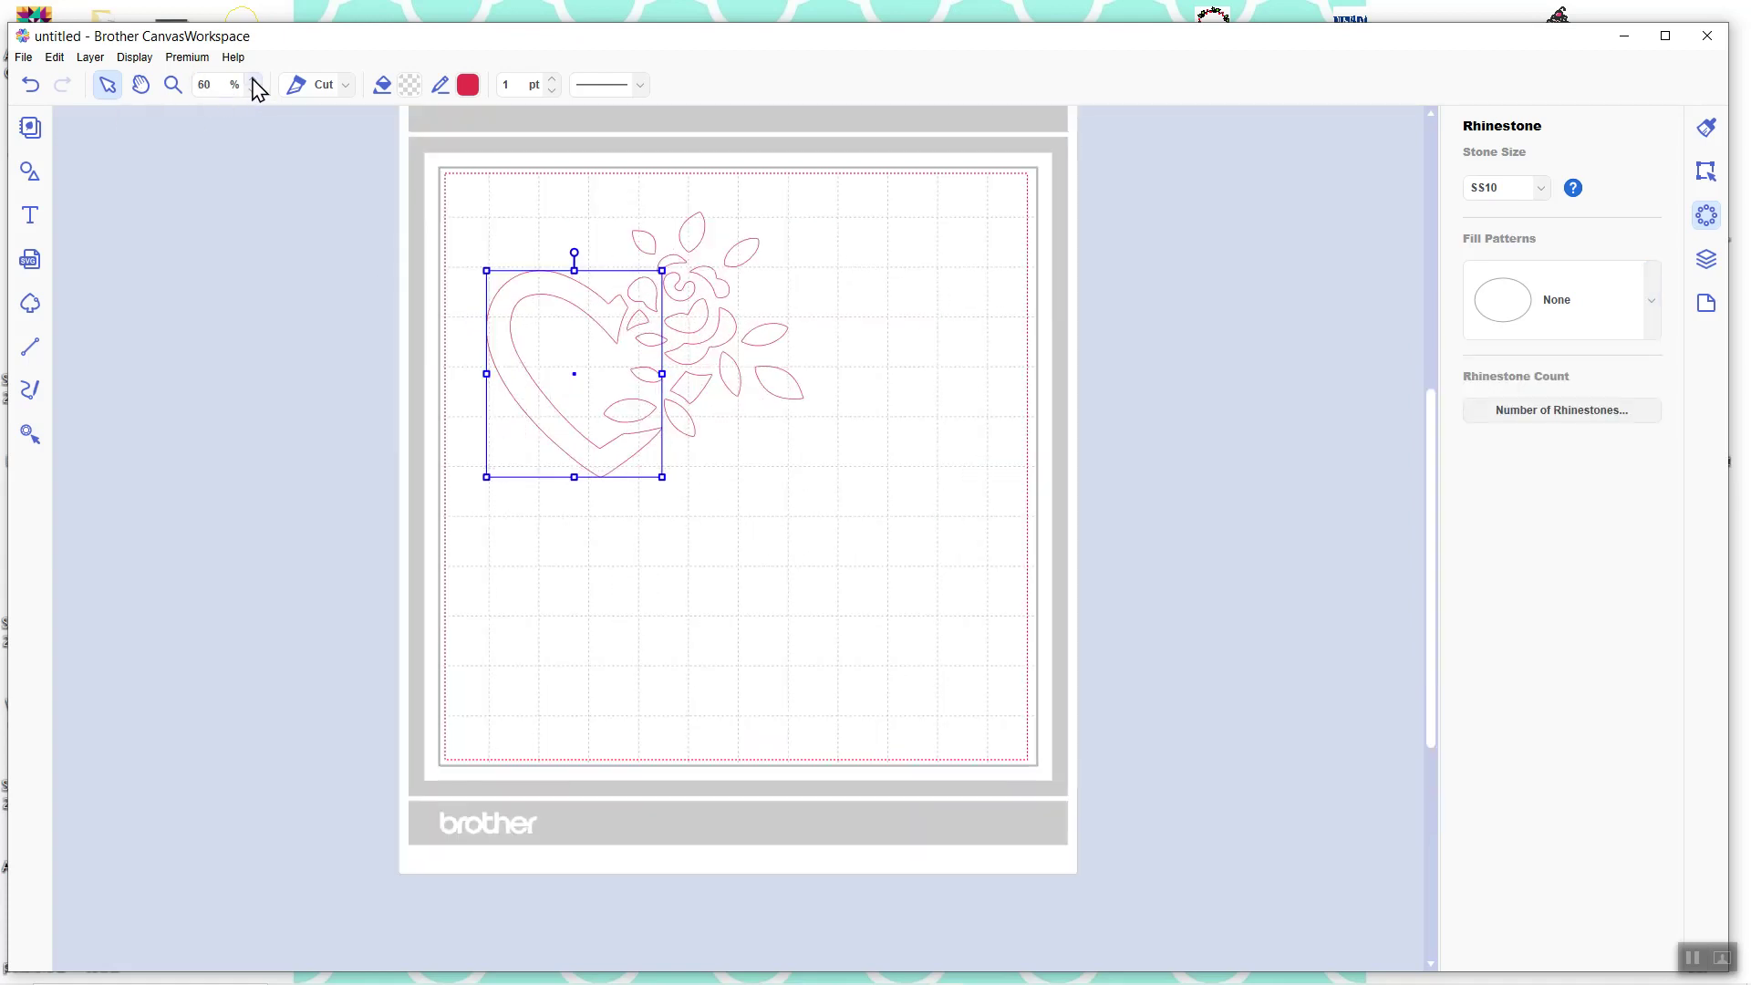
left_click(254, 79)
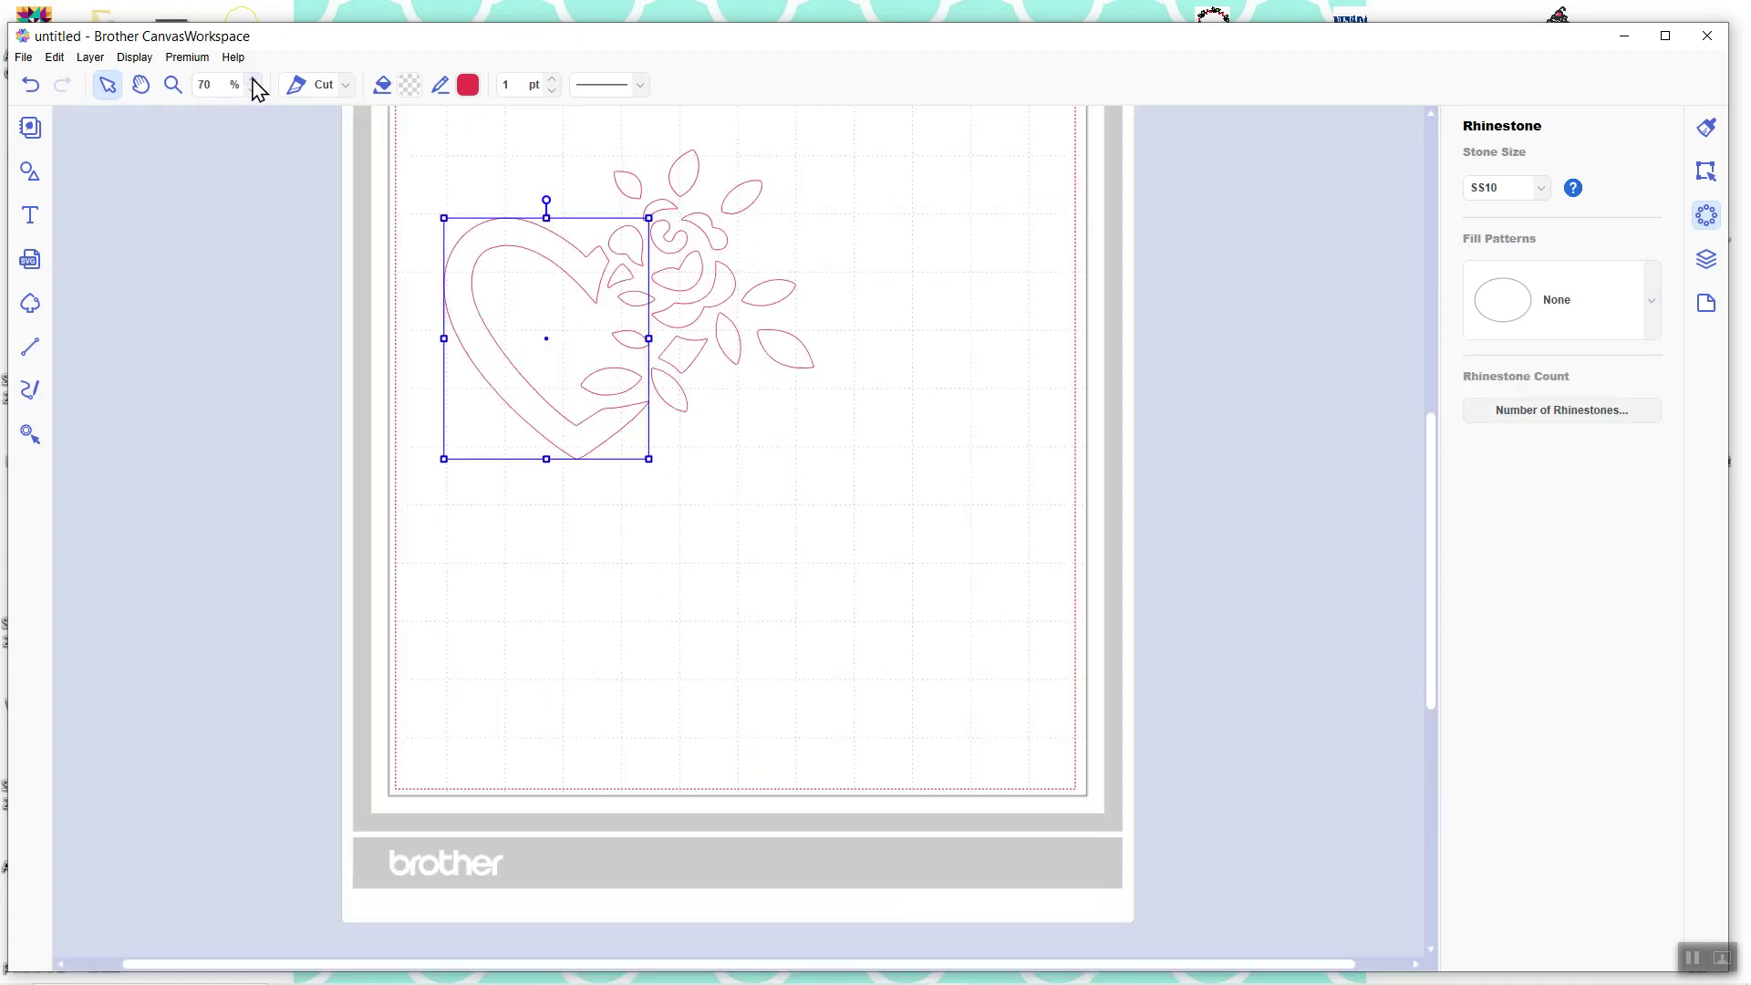
left_click(1652, 315)
scroll(1496, 639, "down", 2)
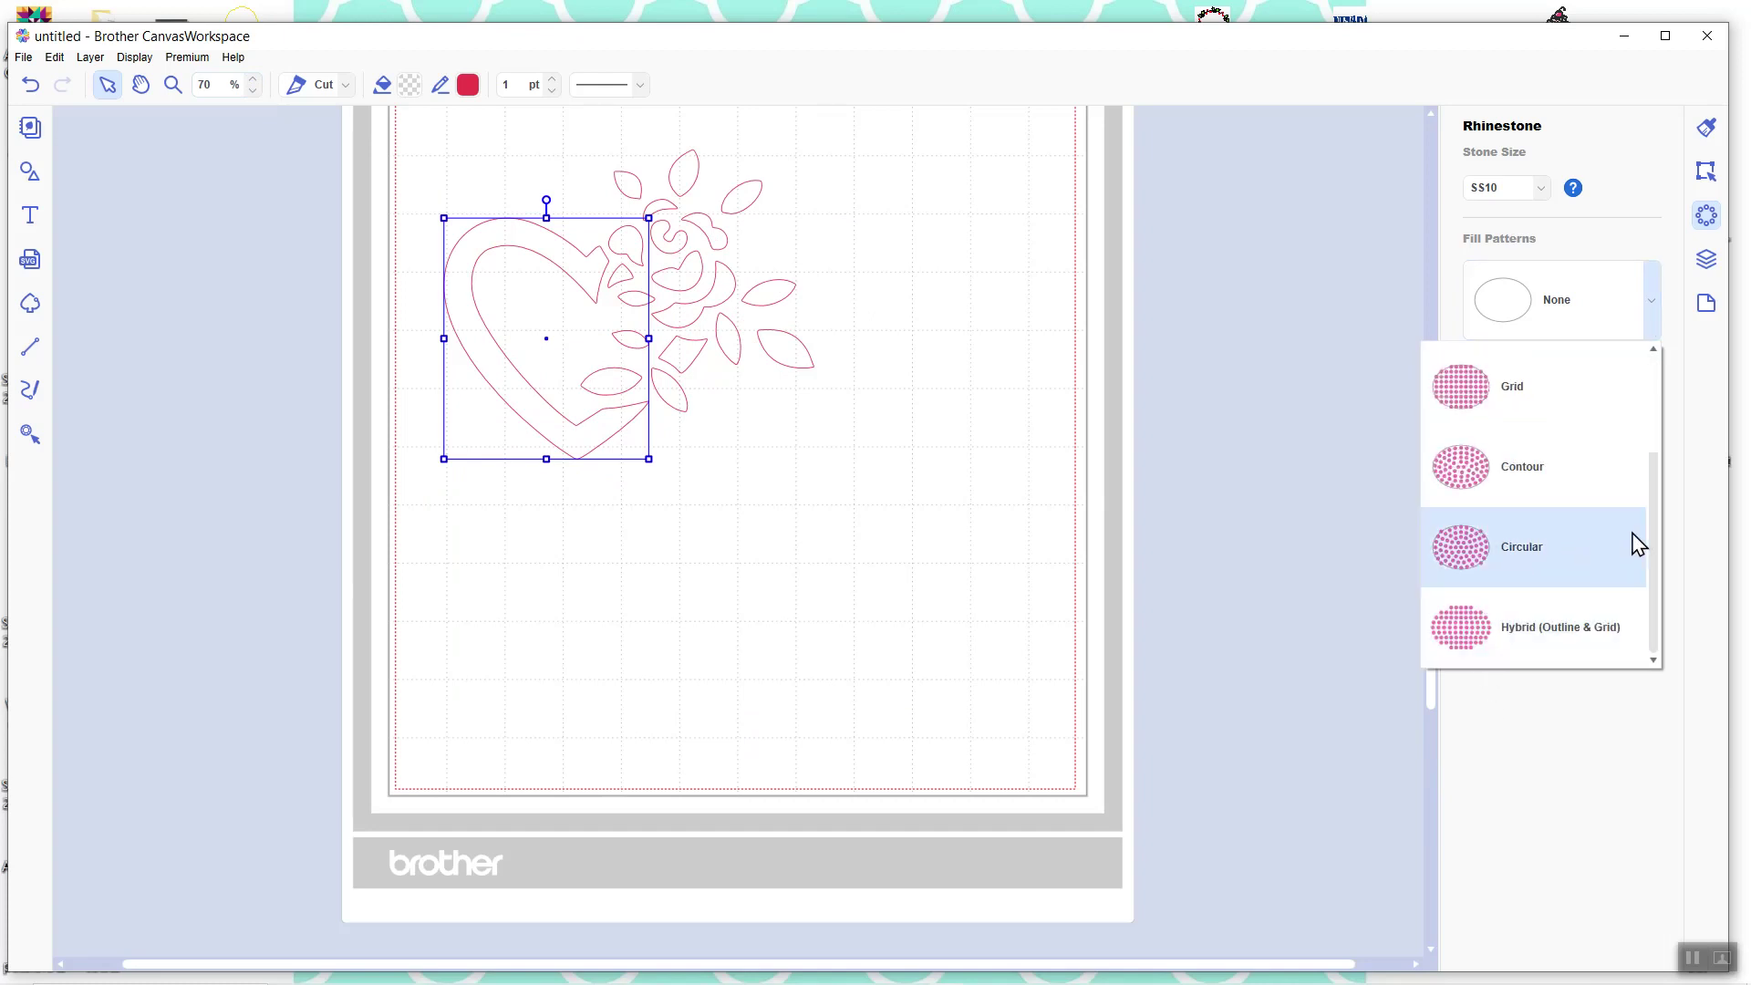
left_click(1473, 494)
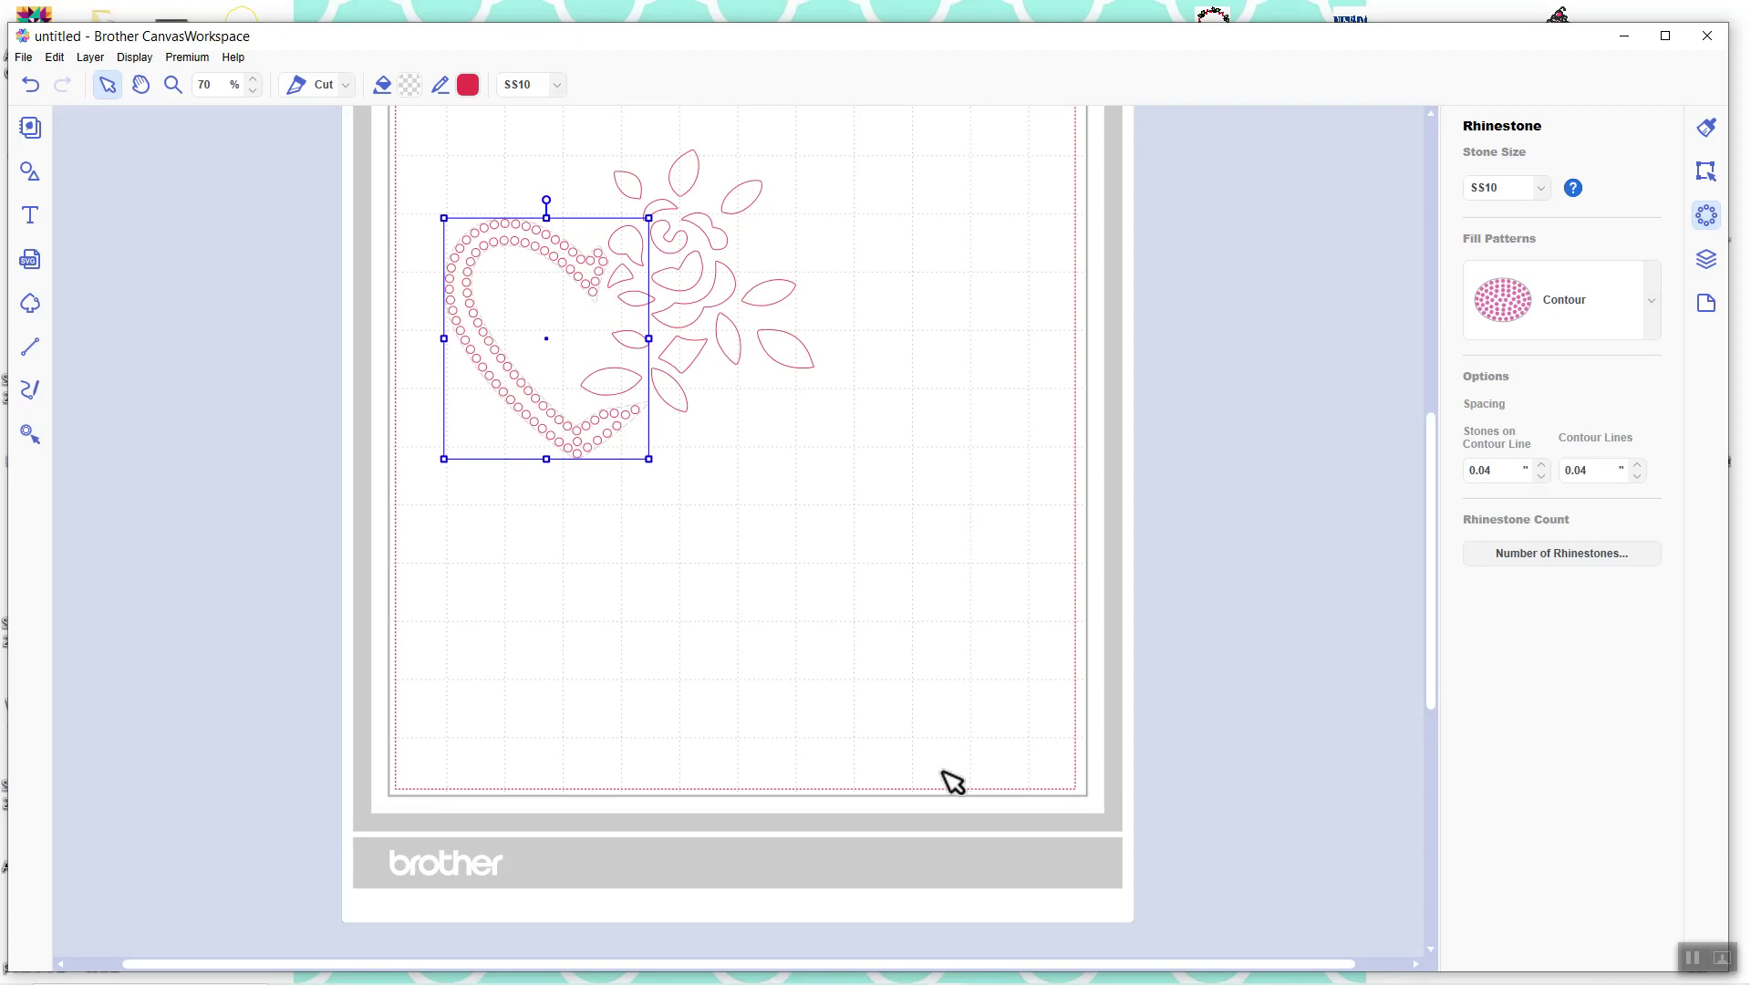
Try the Grid, Circular and Hybrid (Outline & Grid) fill patterns on the heart in turn
left_click(1652, 301)
scroll(1439, 422, "up", 2)
left_click(1466, 470)
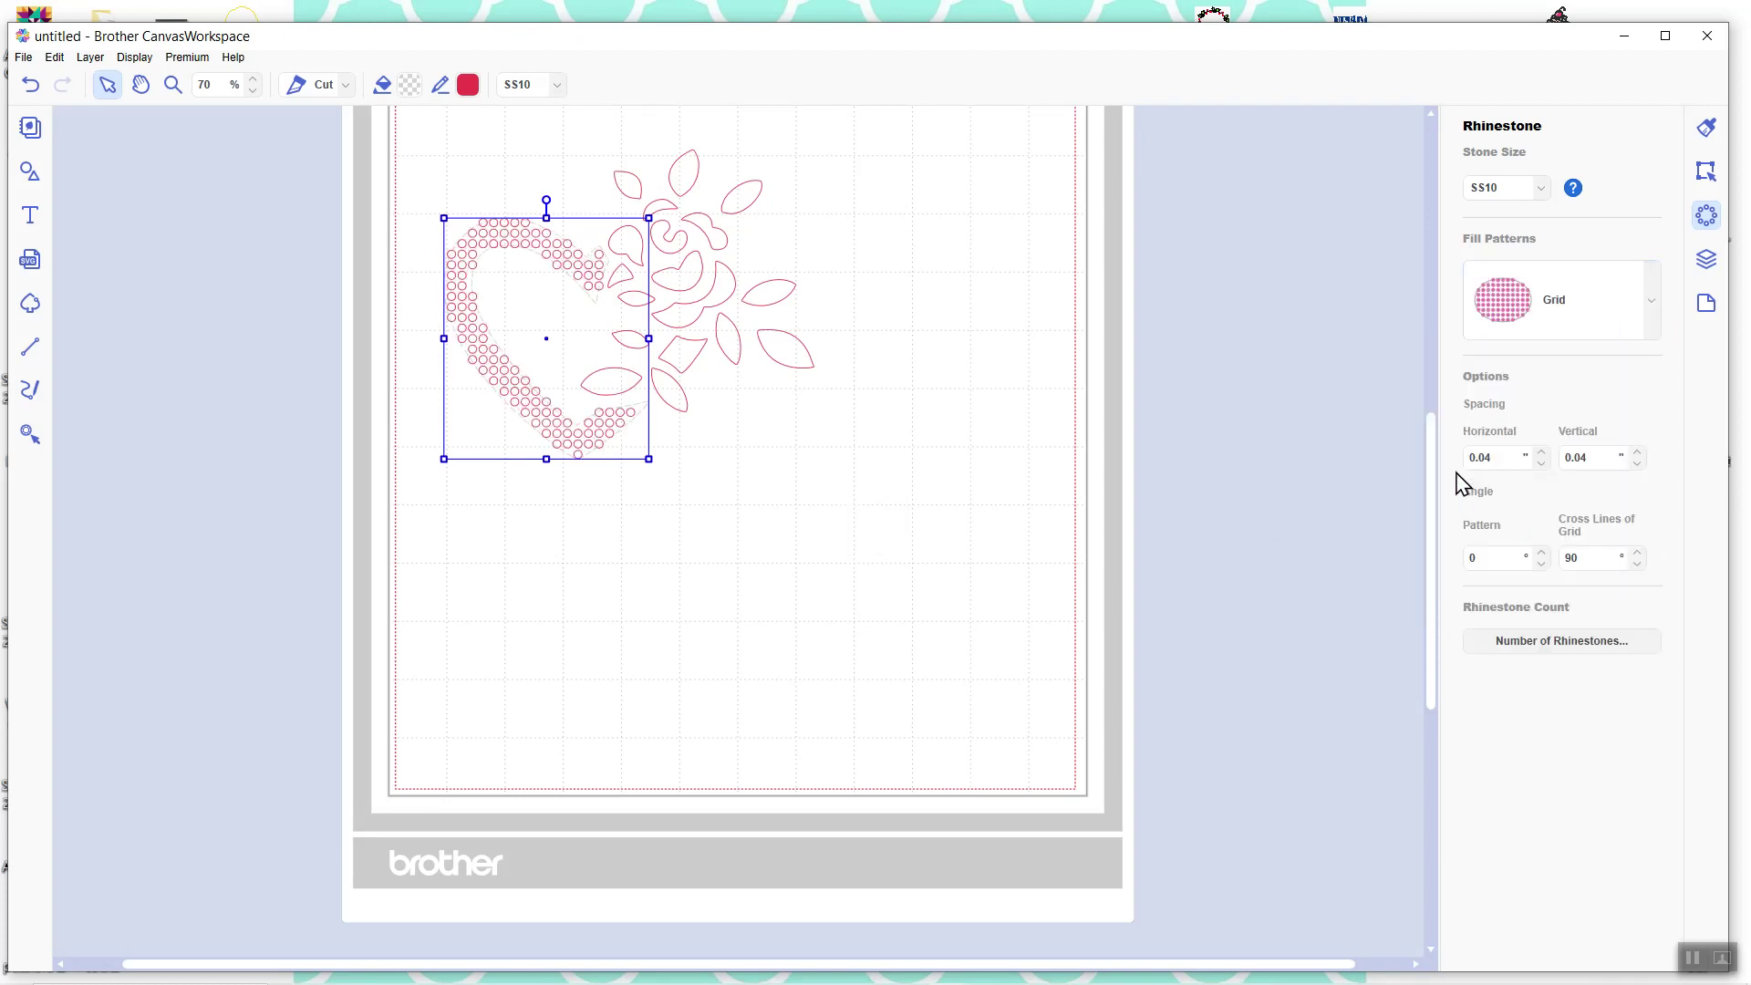
left_click(1653, 310)
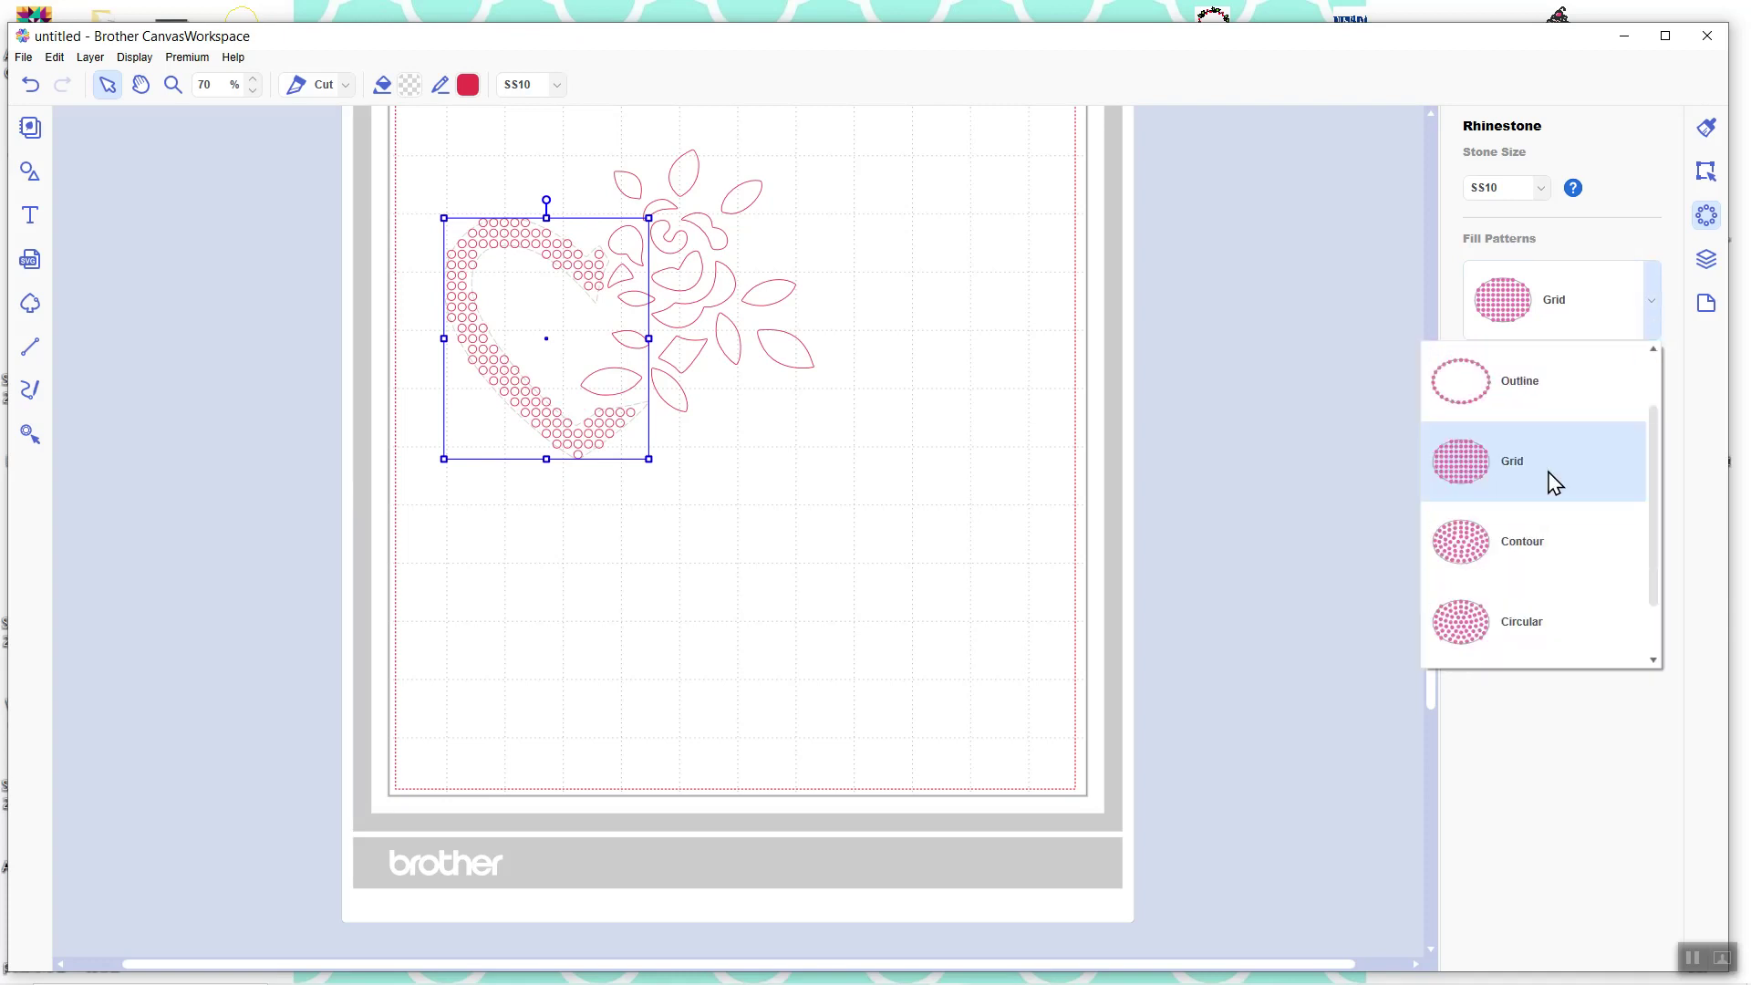
left_click(1466, 636)
left_click(1653, 310)
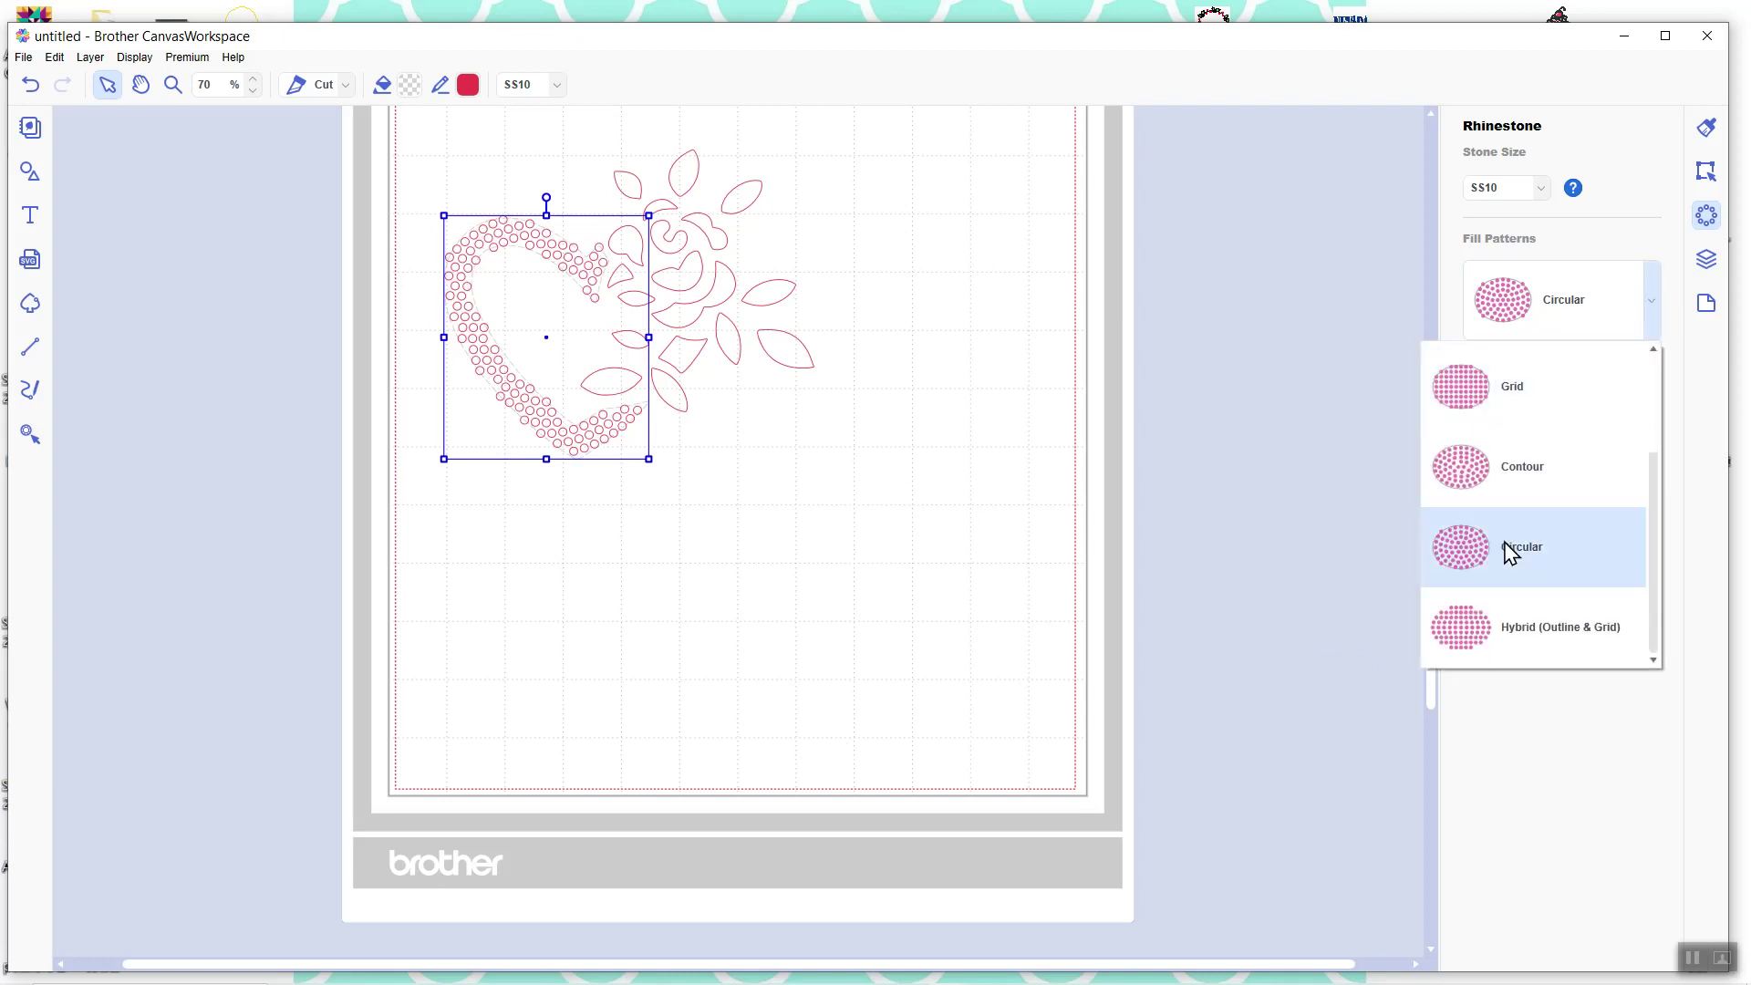
left_click(1465, 643)
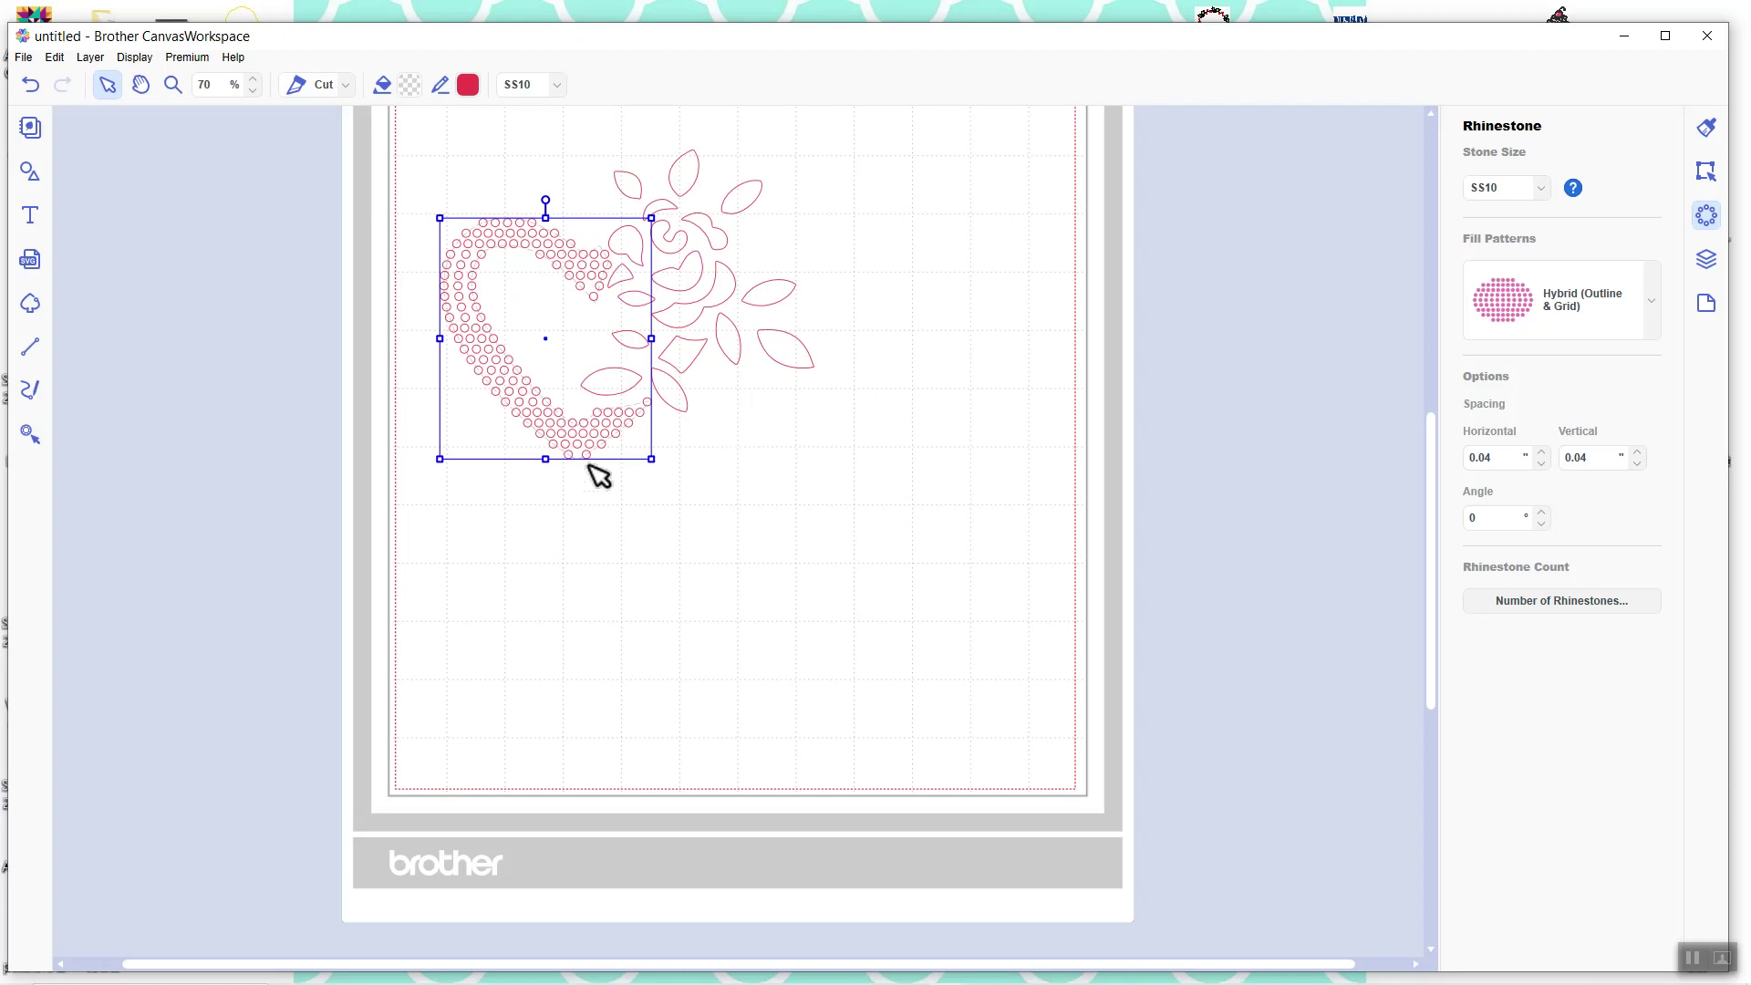
Compare the Grid, Contour and Circular fill patterns on the heart once more
left_click(1652, 301)
scroll(1638, 502, "up", 1)
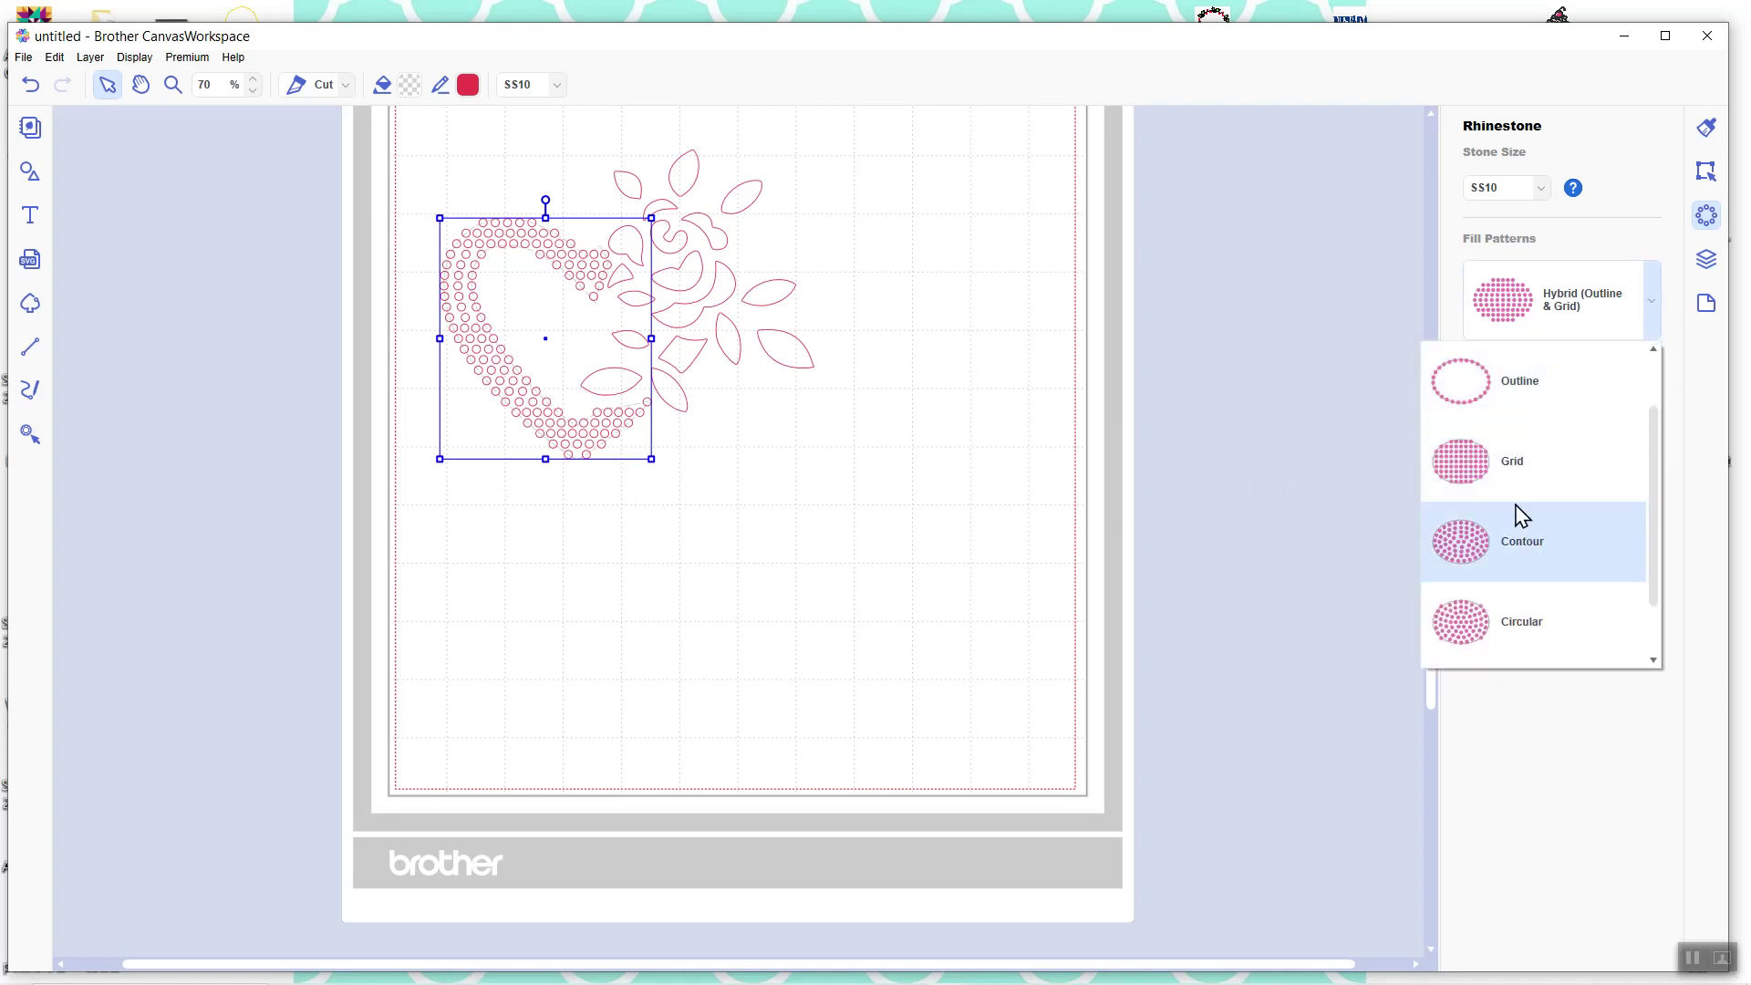
left_click(1478, 483)
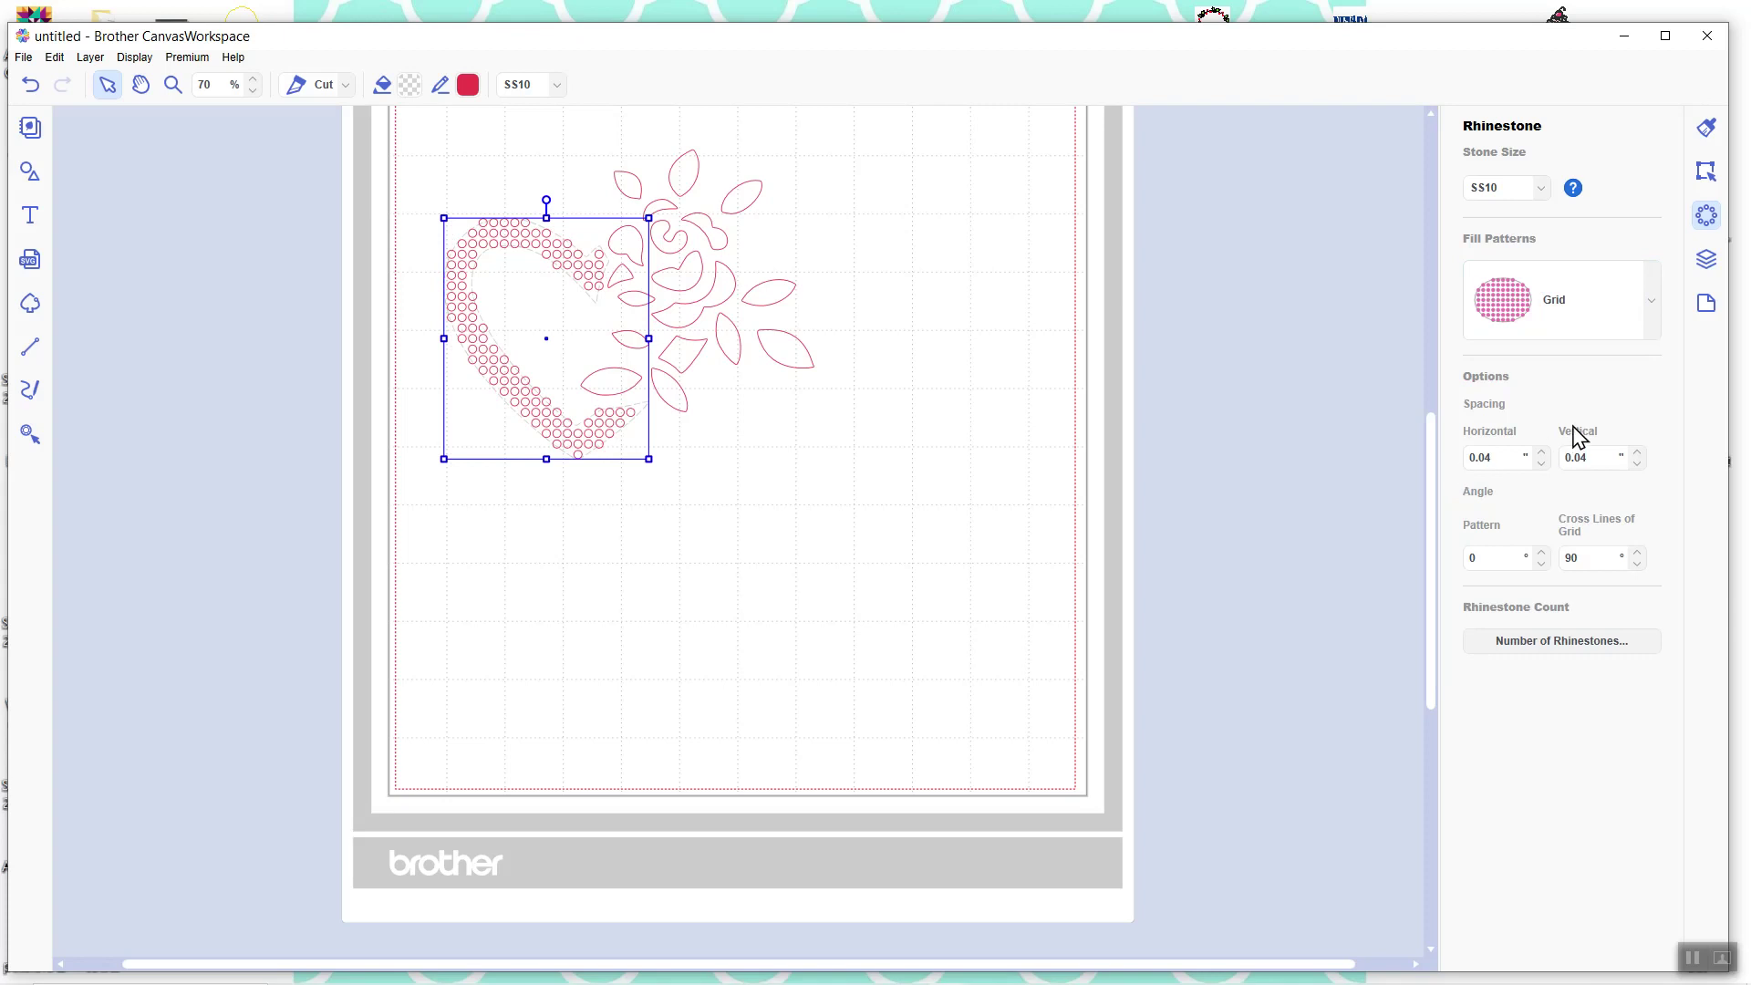
left_click(1642, 312)
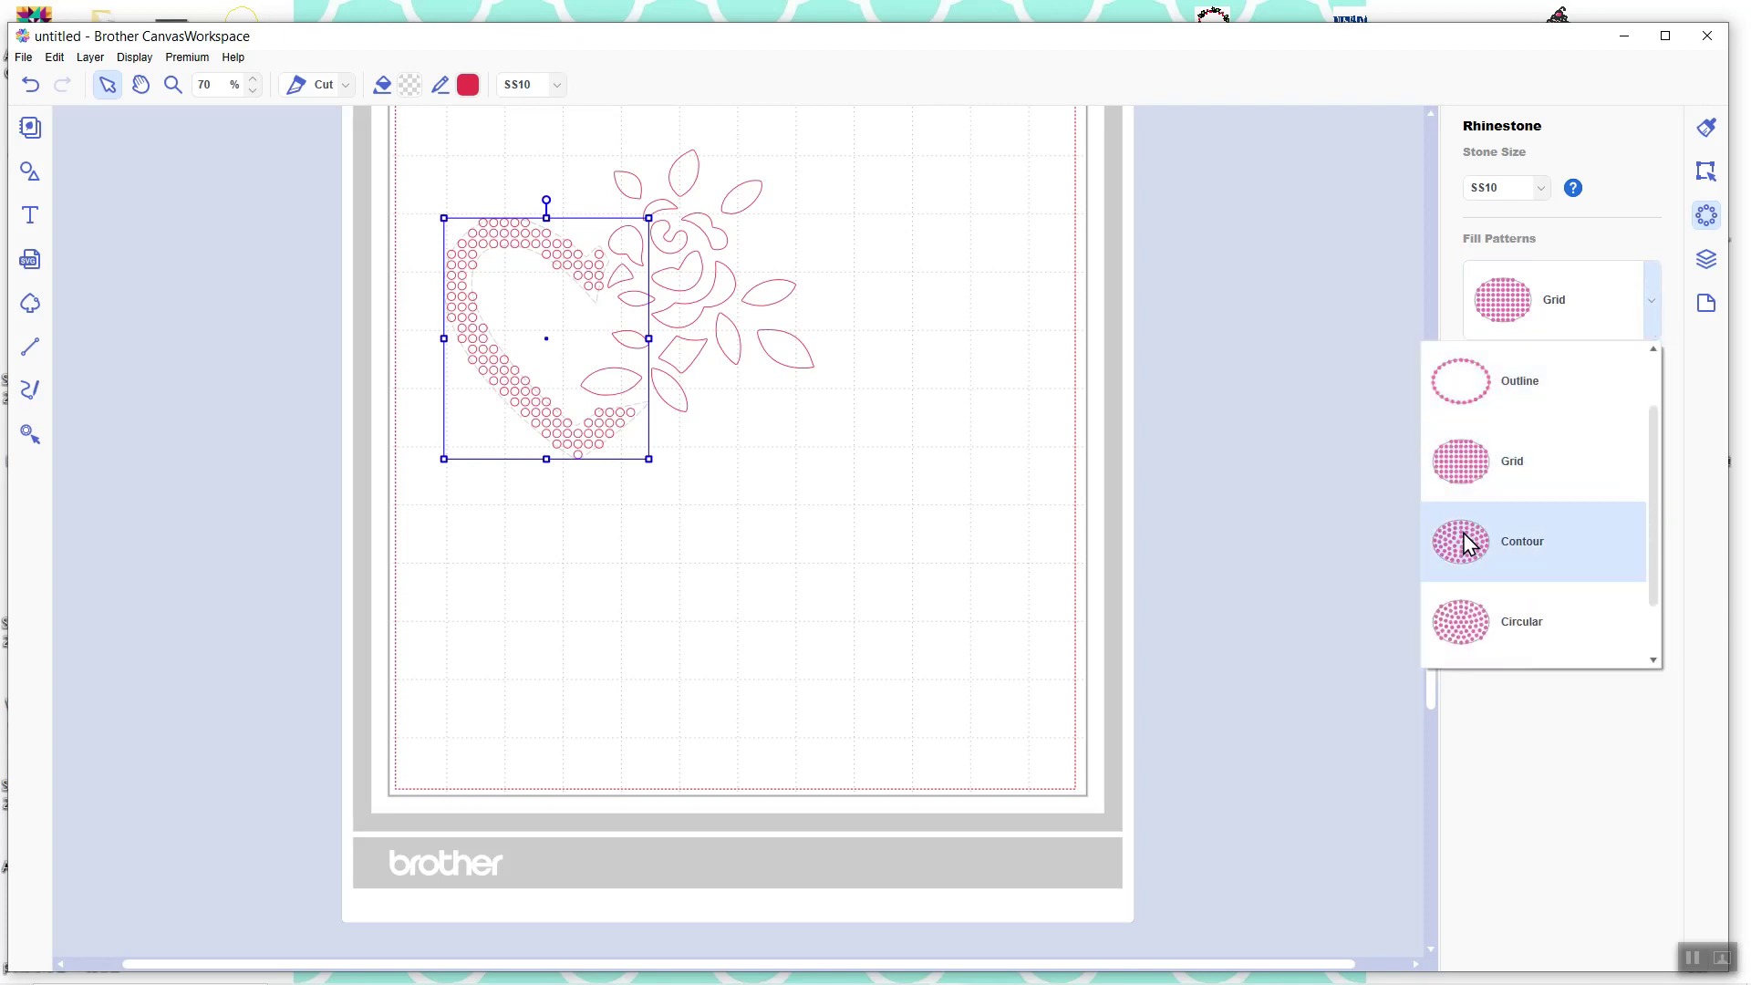
left_click(1469, 565)
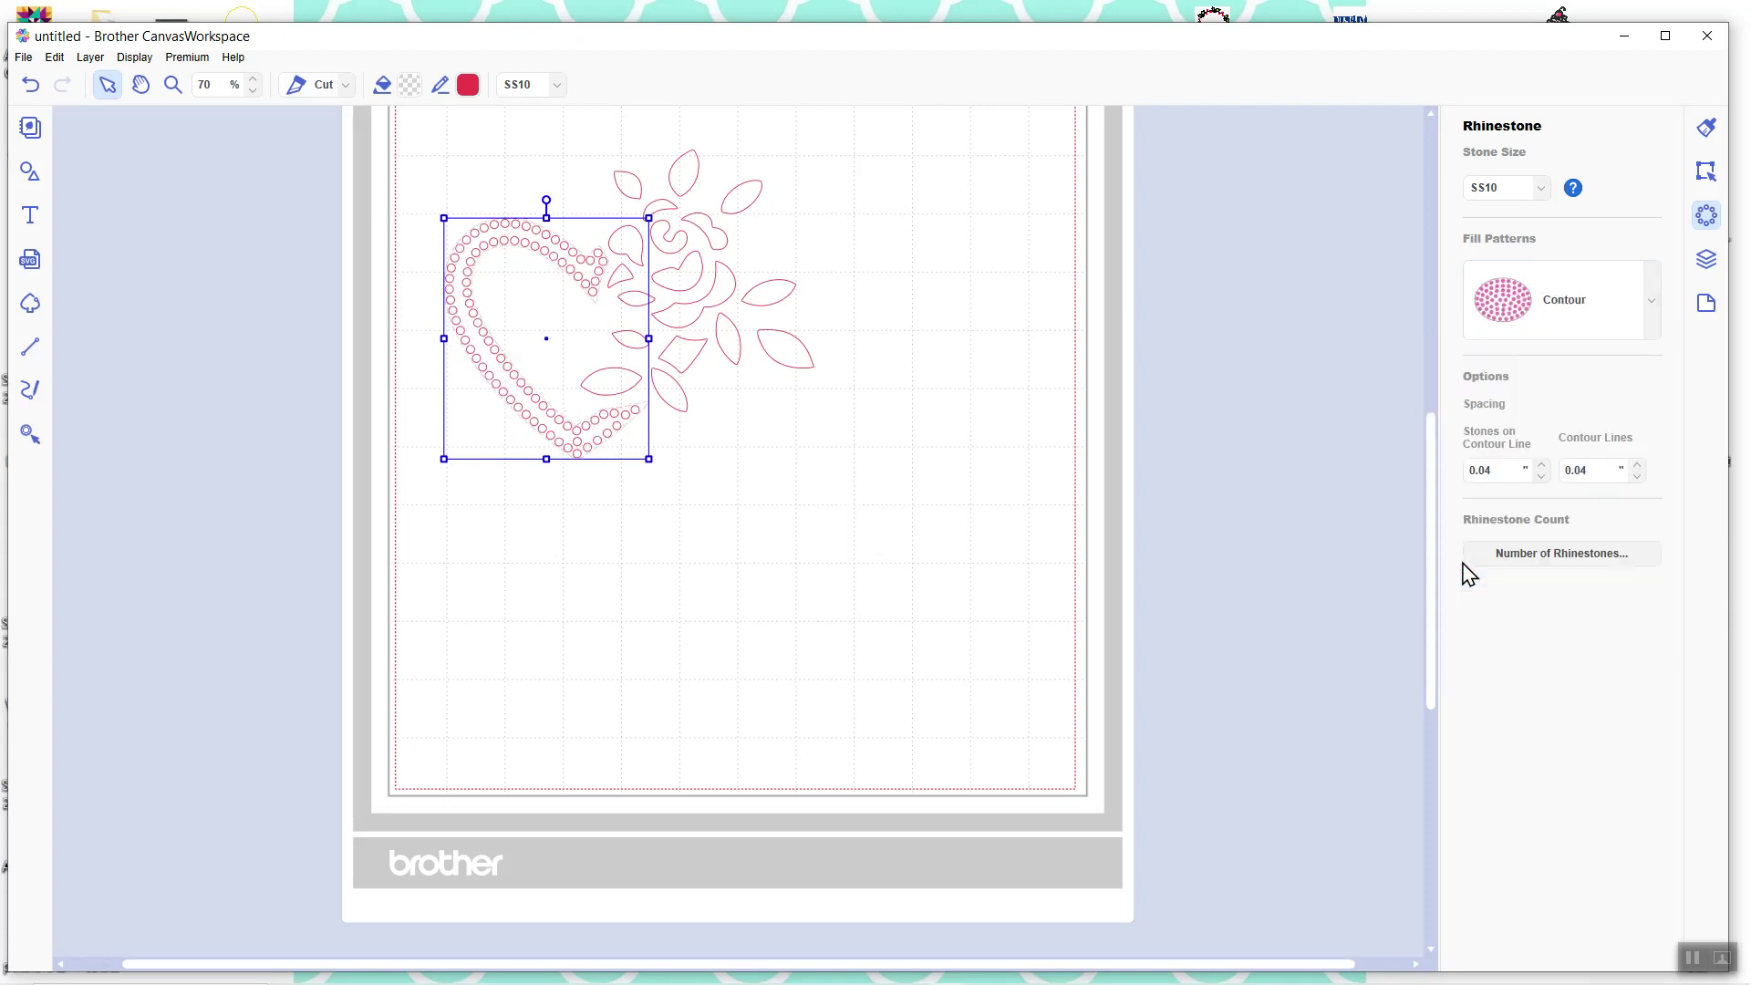
left_click(1651, 312)
left_click(1484, 577)
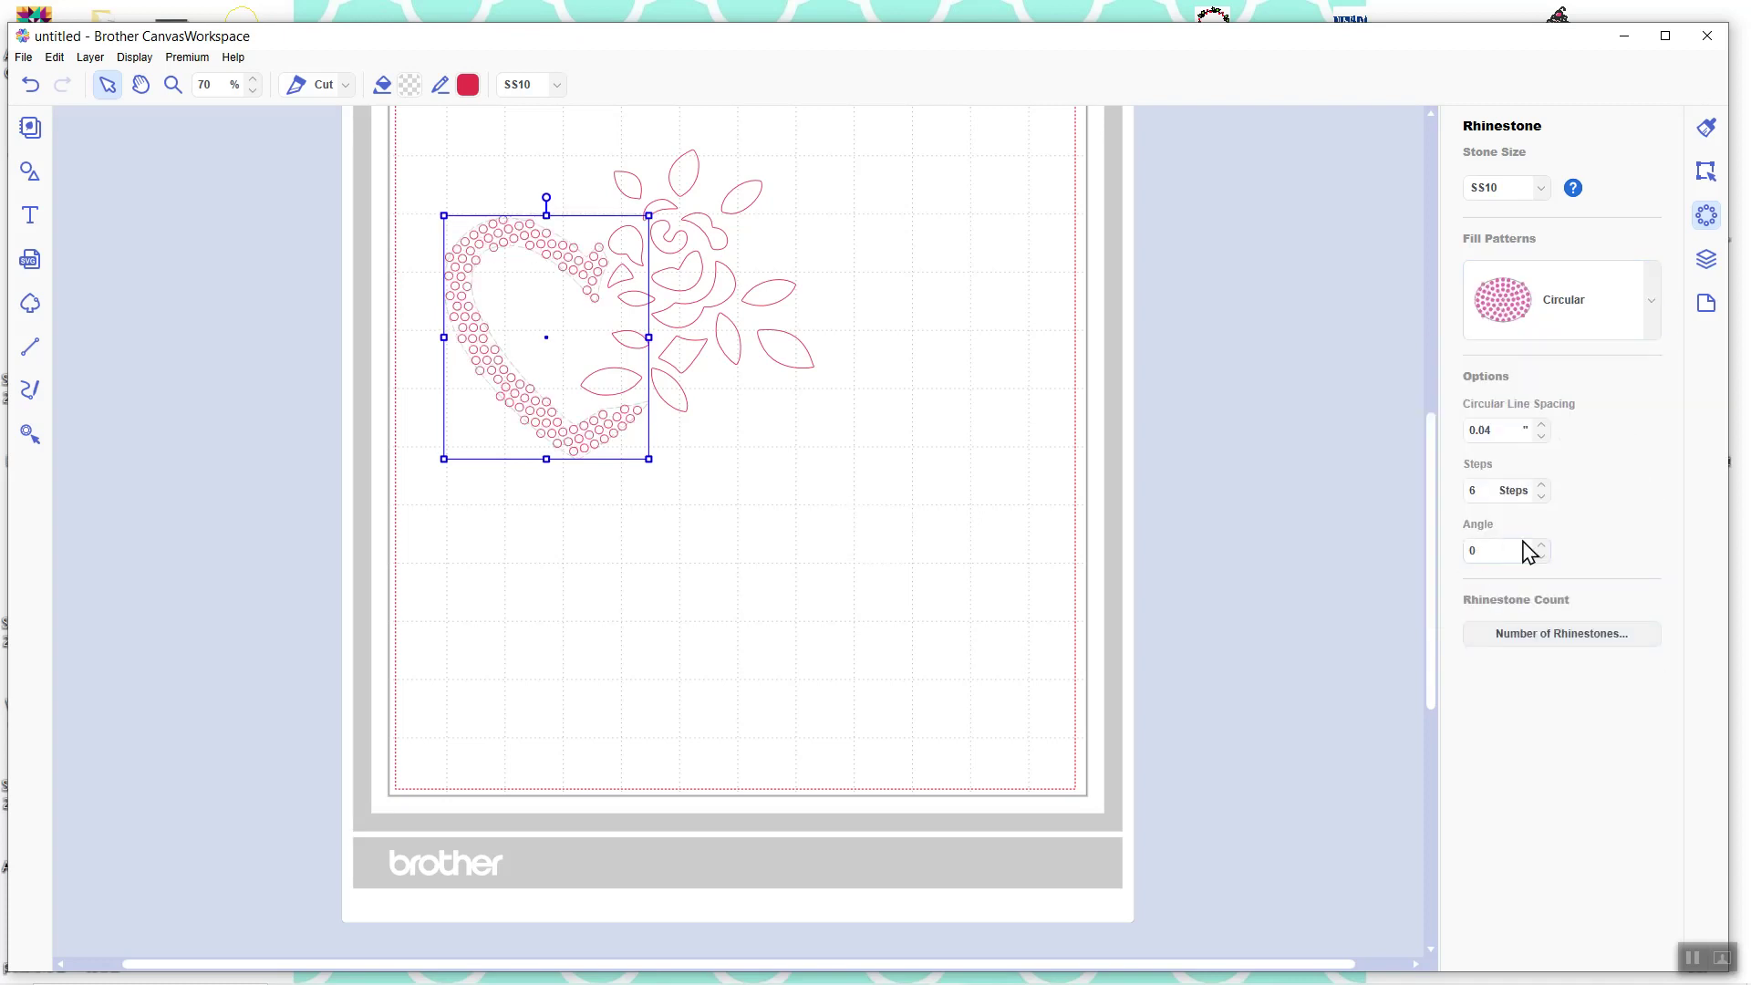
left_click(1653, 307)
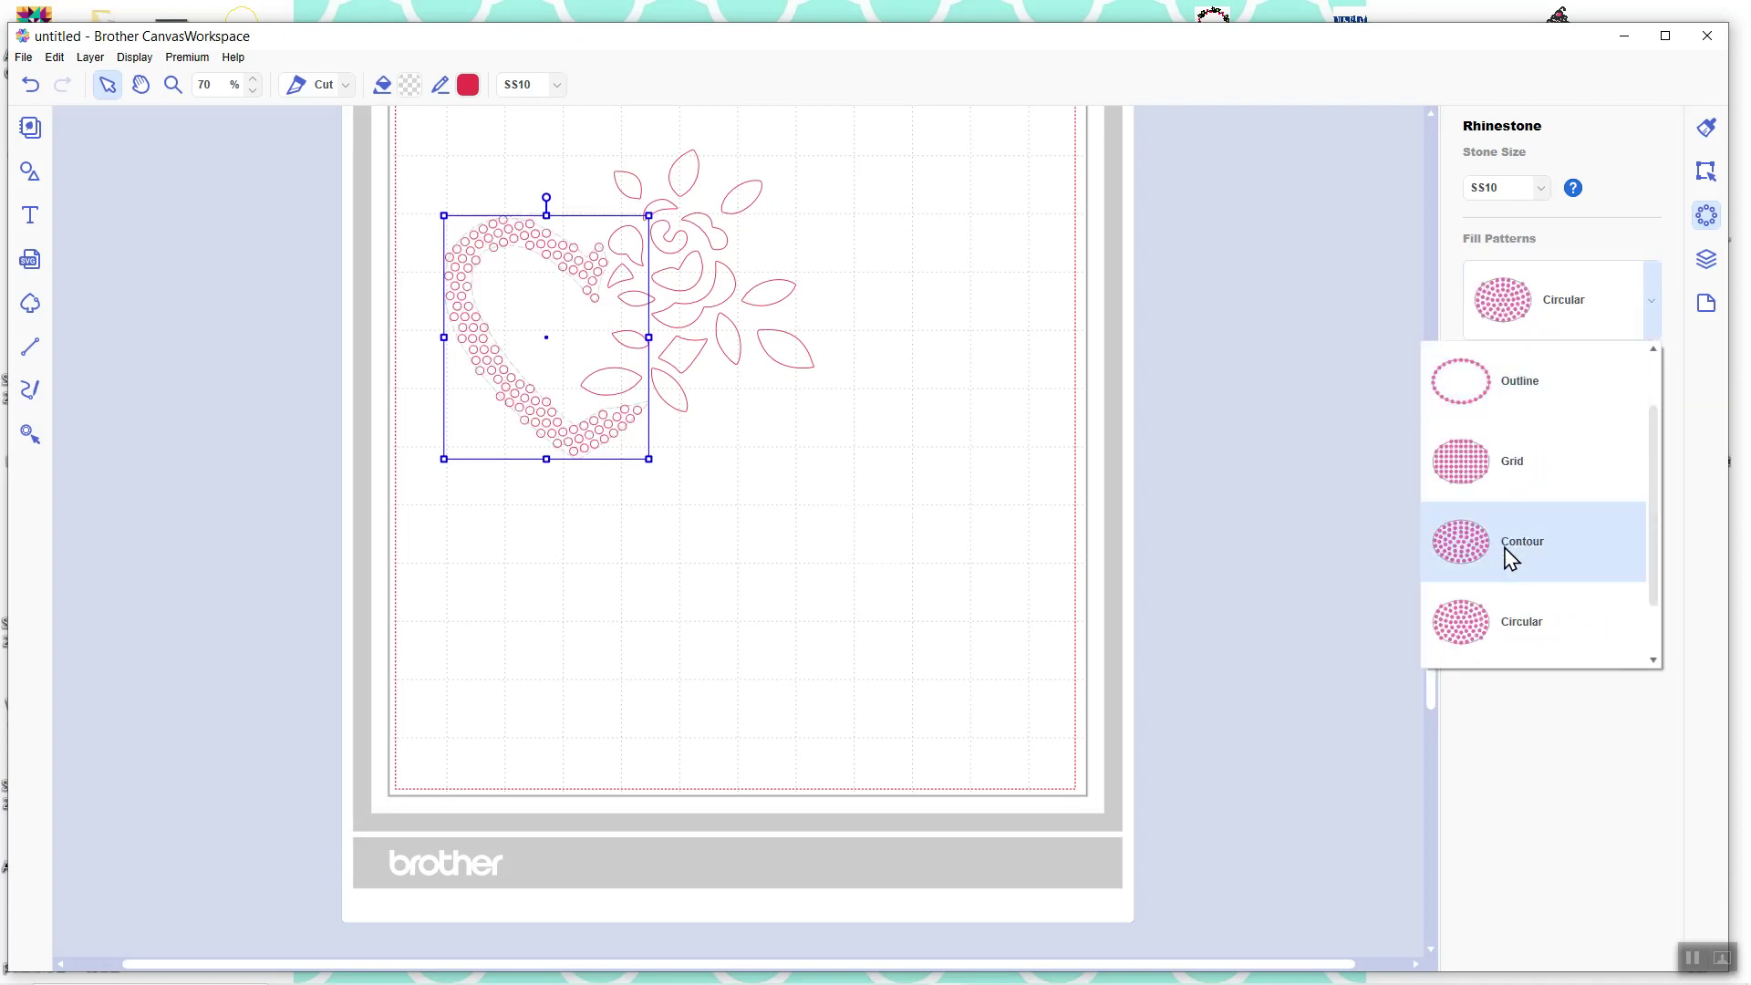
left_click(1452, 629)
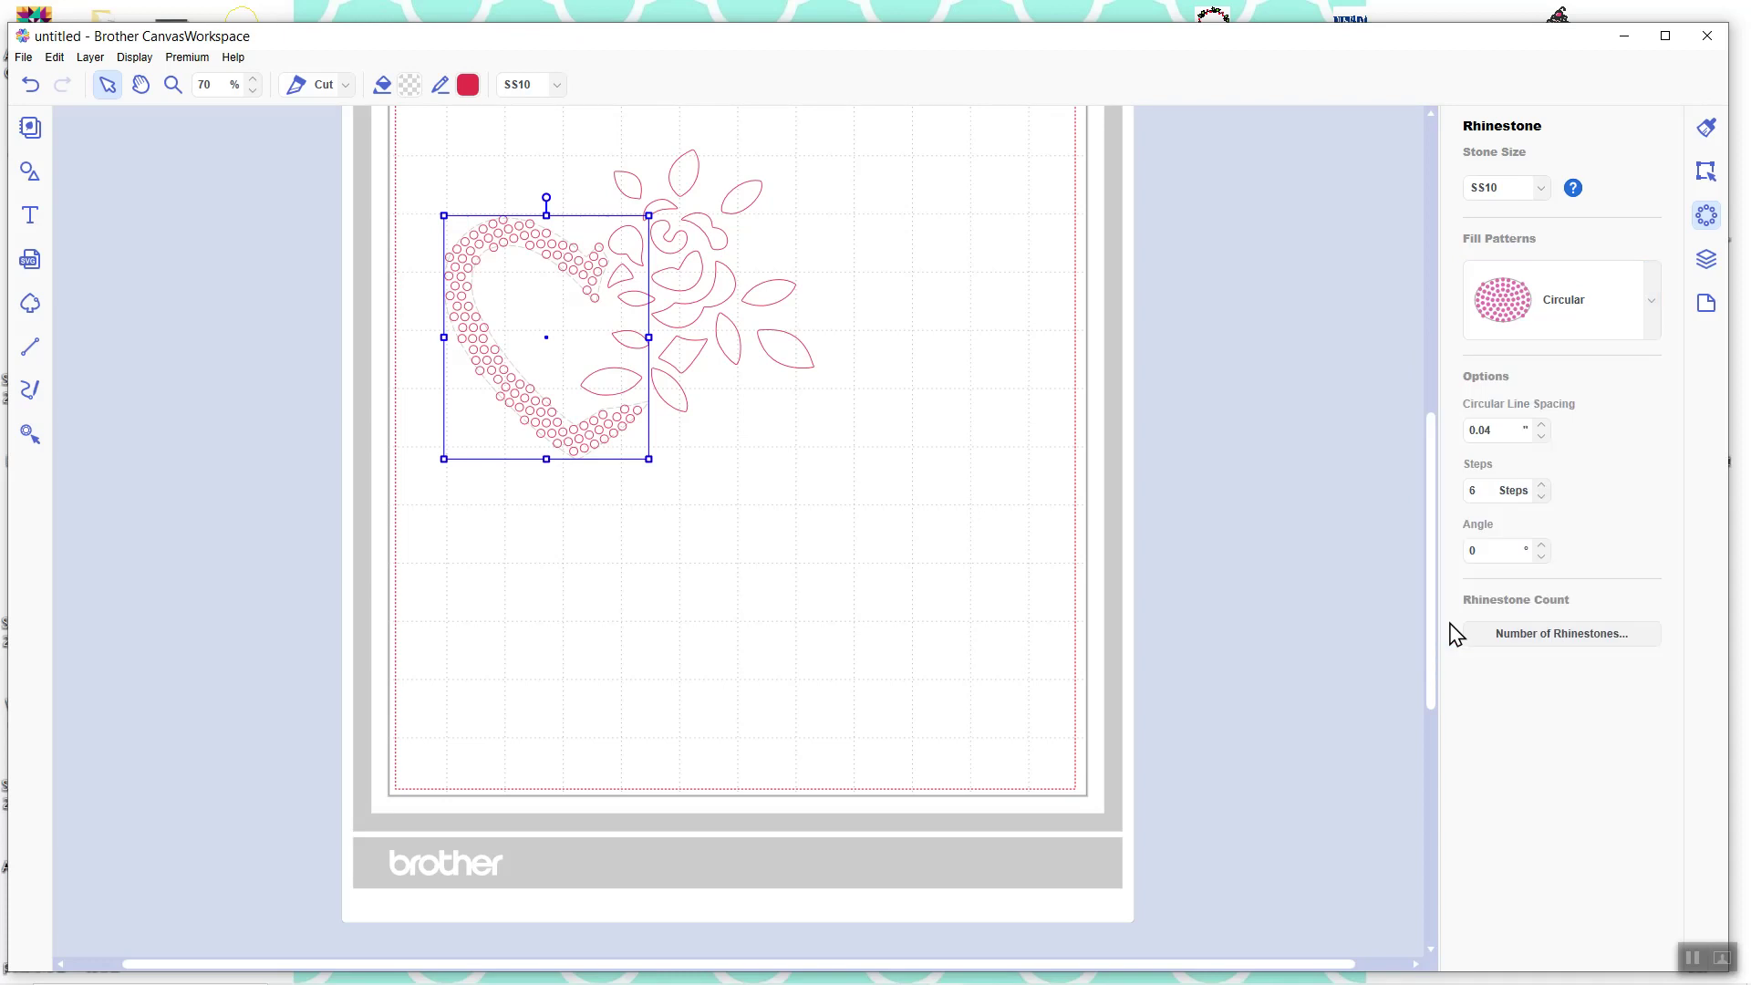
Fill the heart with SS10 rhinestones in the Hybrid (Outline & Grid) pattern
left_click(1633, 310)
scroll(1464, 630, "down", 1)
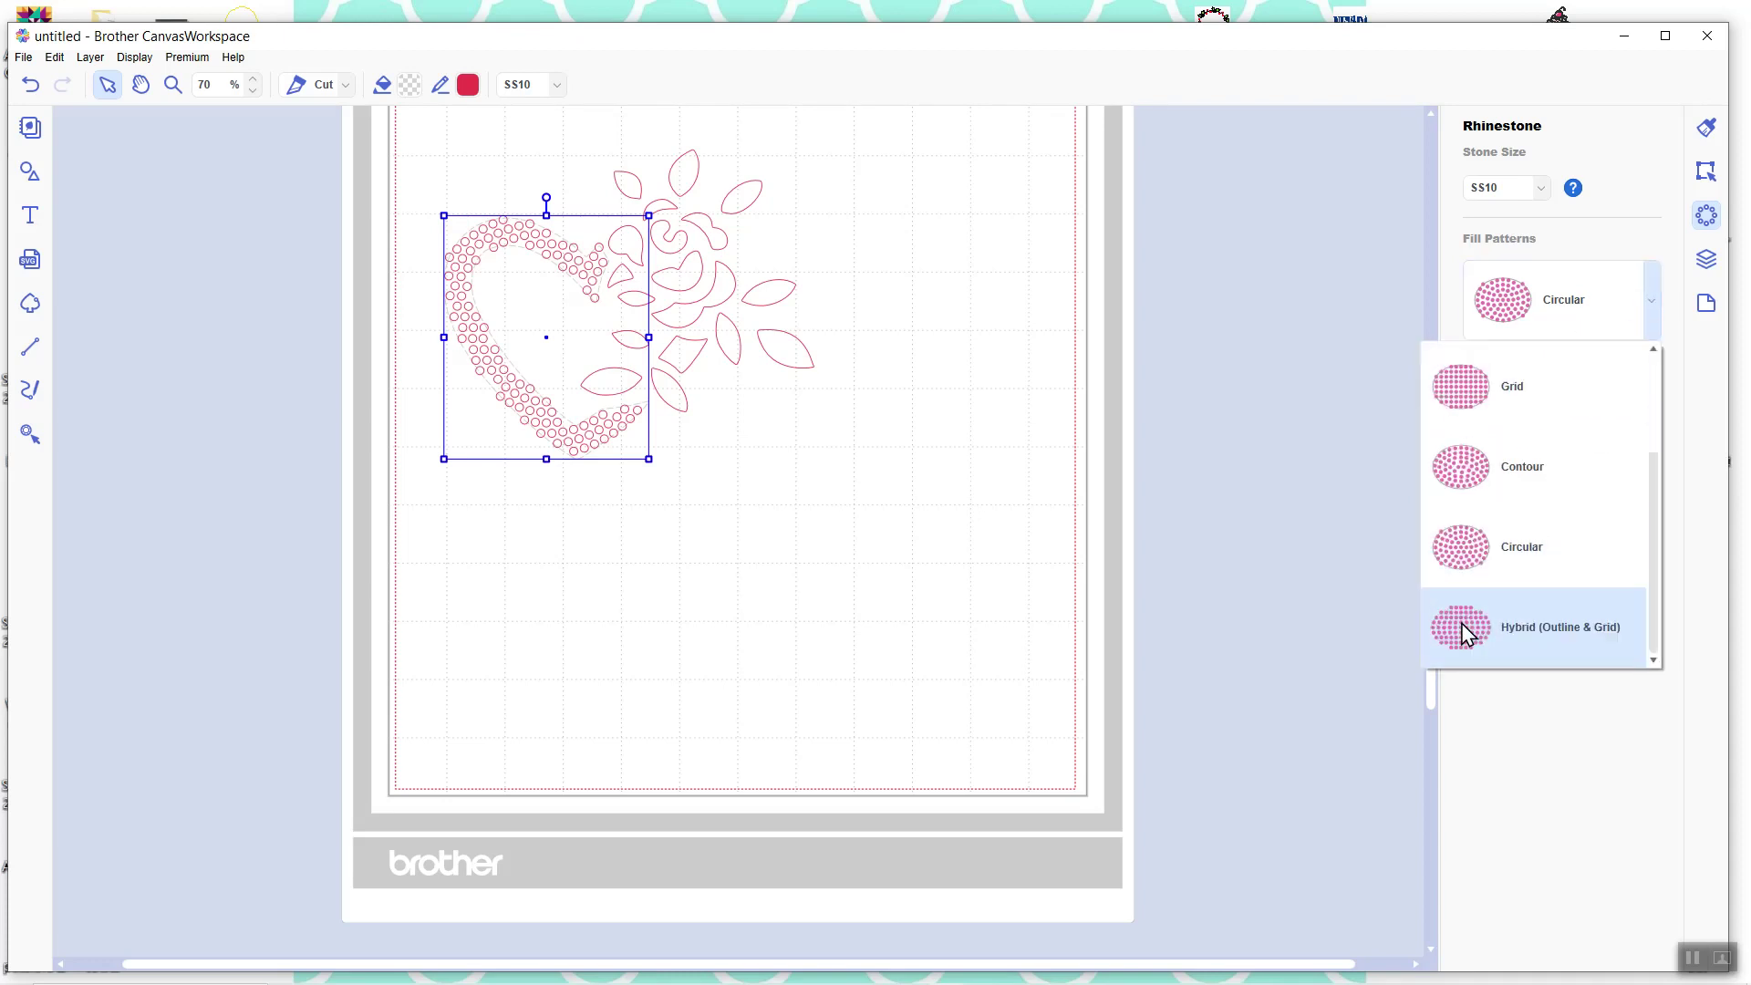
left_click(1465, 636)
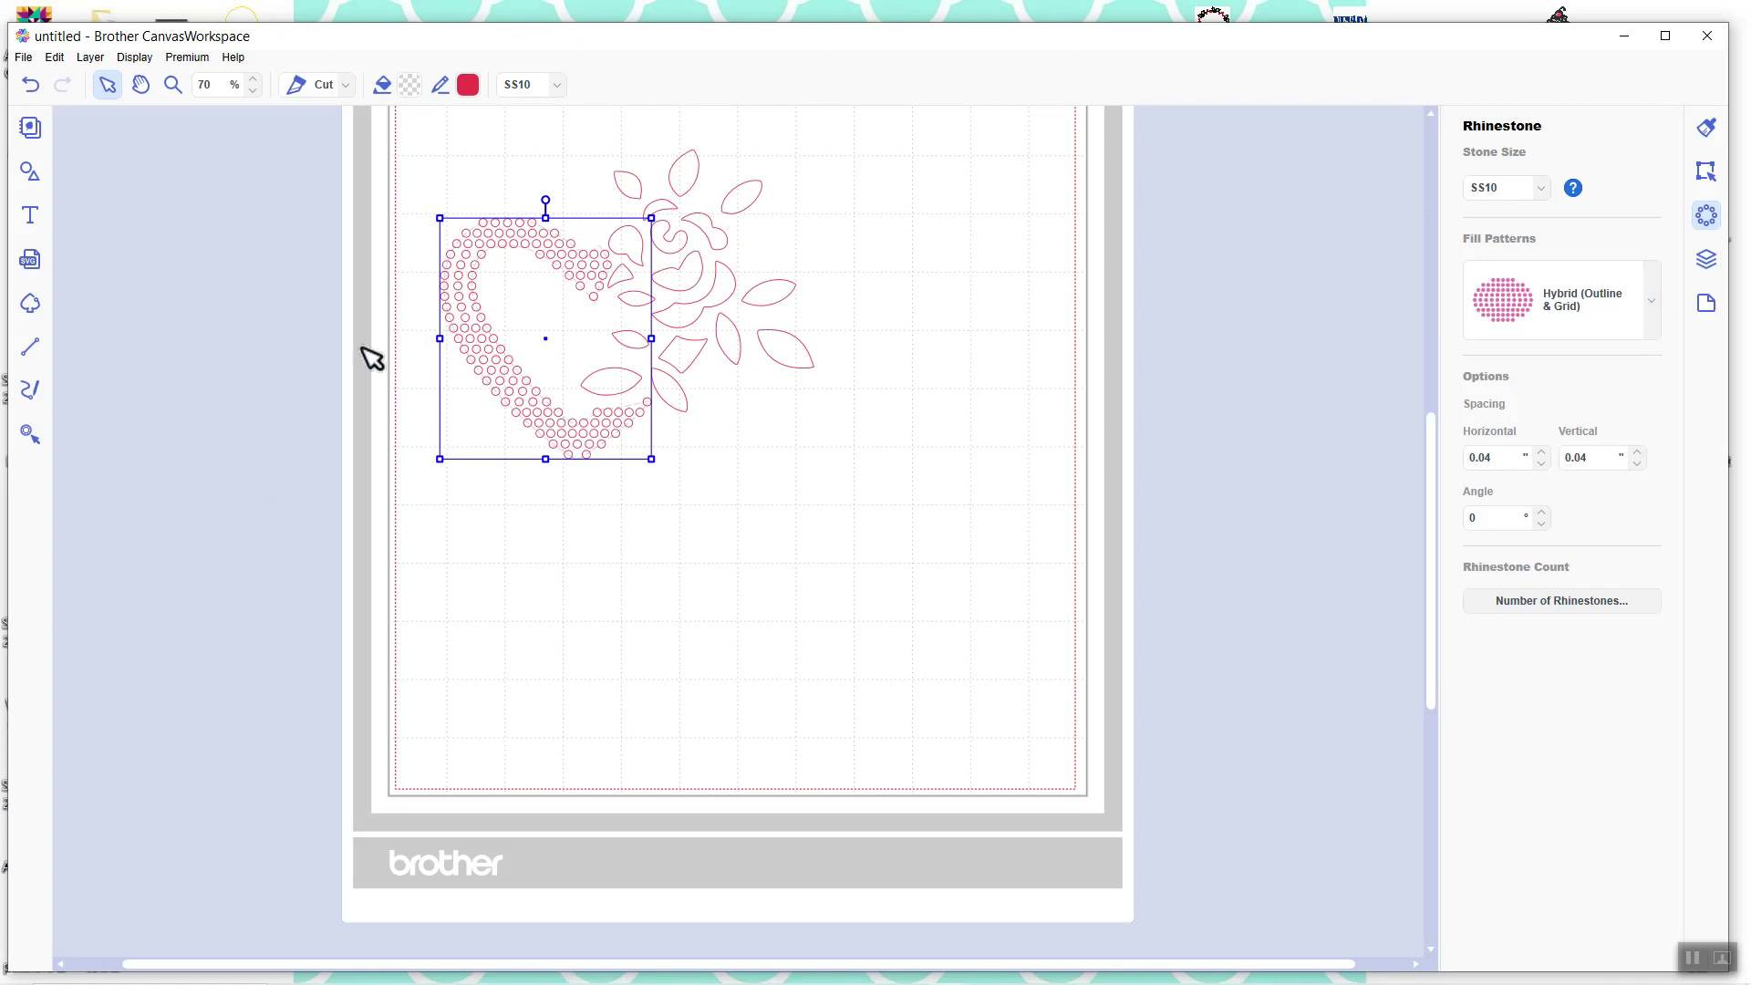
Give the small four-sided piece just below the rose the Hybrid (Outline & Grid) rhinestone fill
left_click(695, 367)
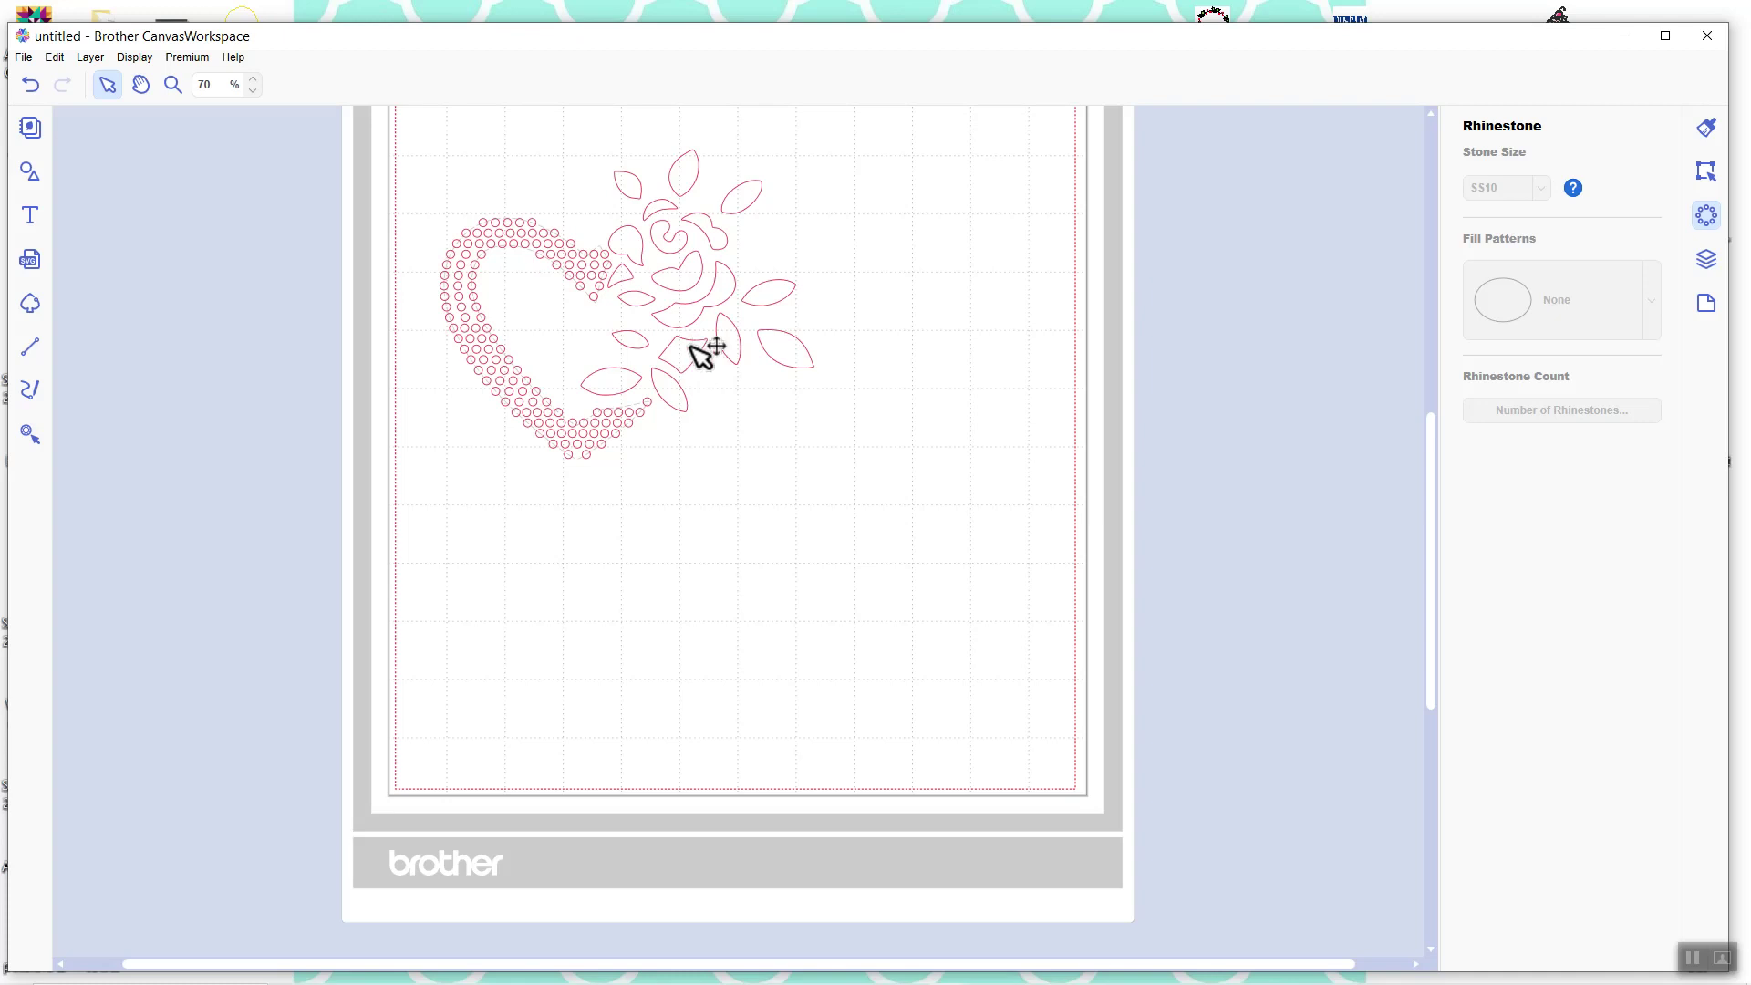
left_click(690, 341)
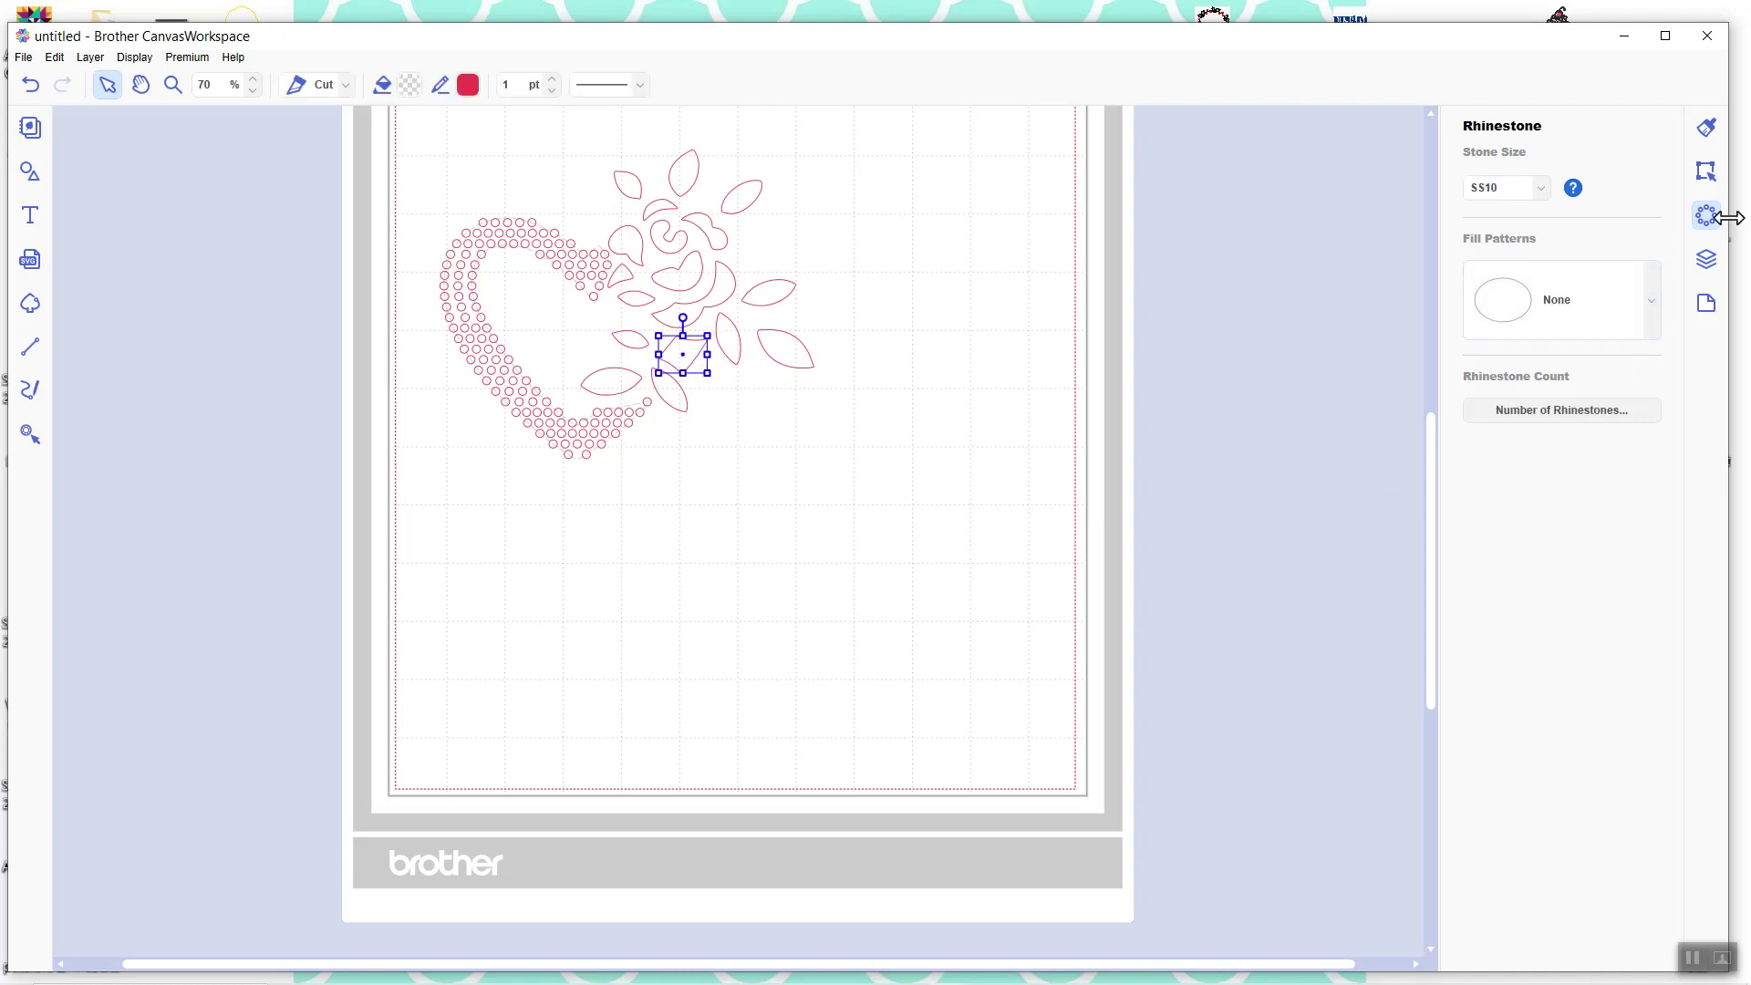
left_click(1653, 301)
scroll(1514, 602, "down", 1)
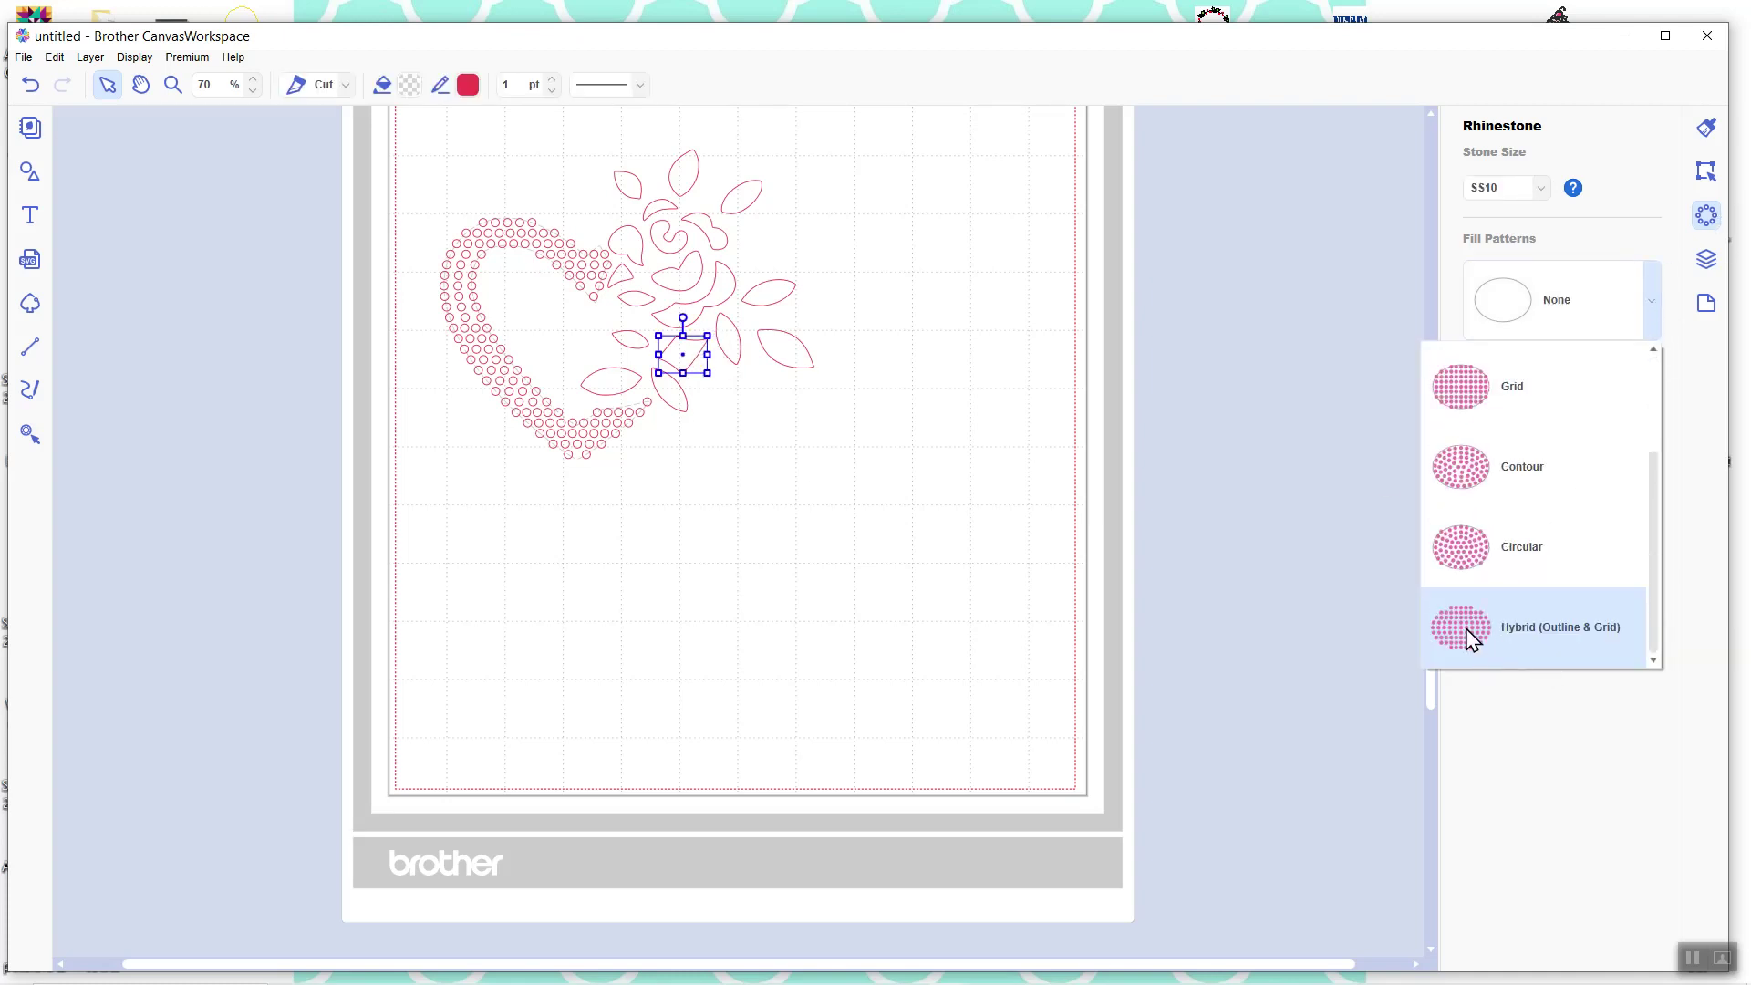
left_click(1470, 641)
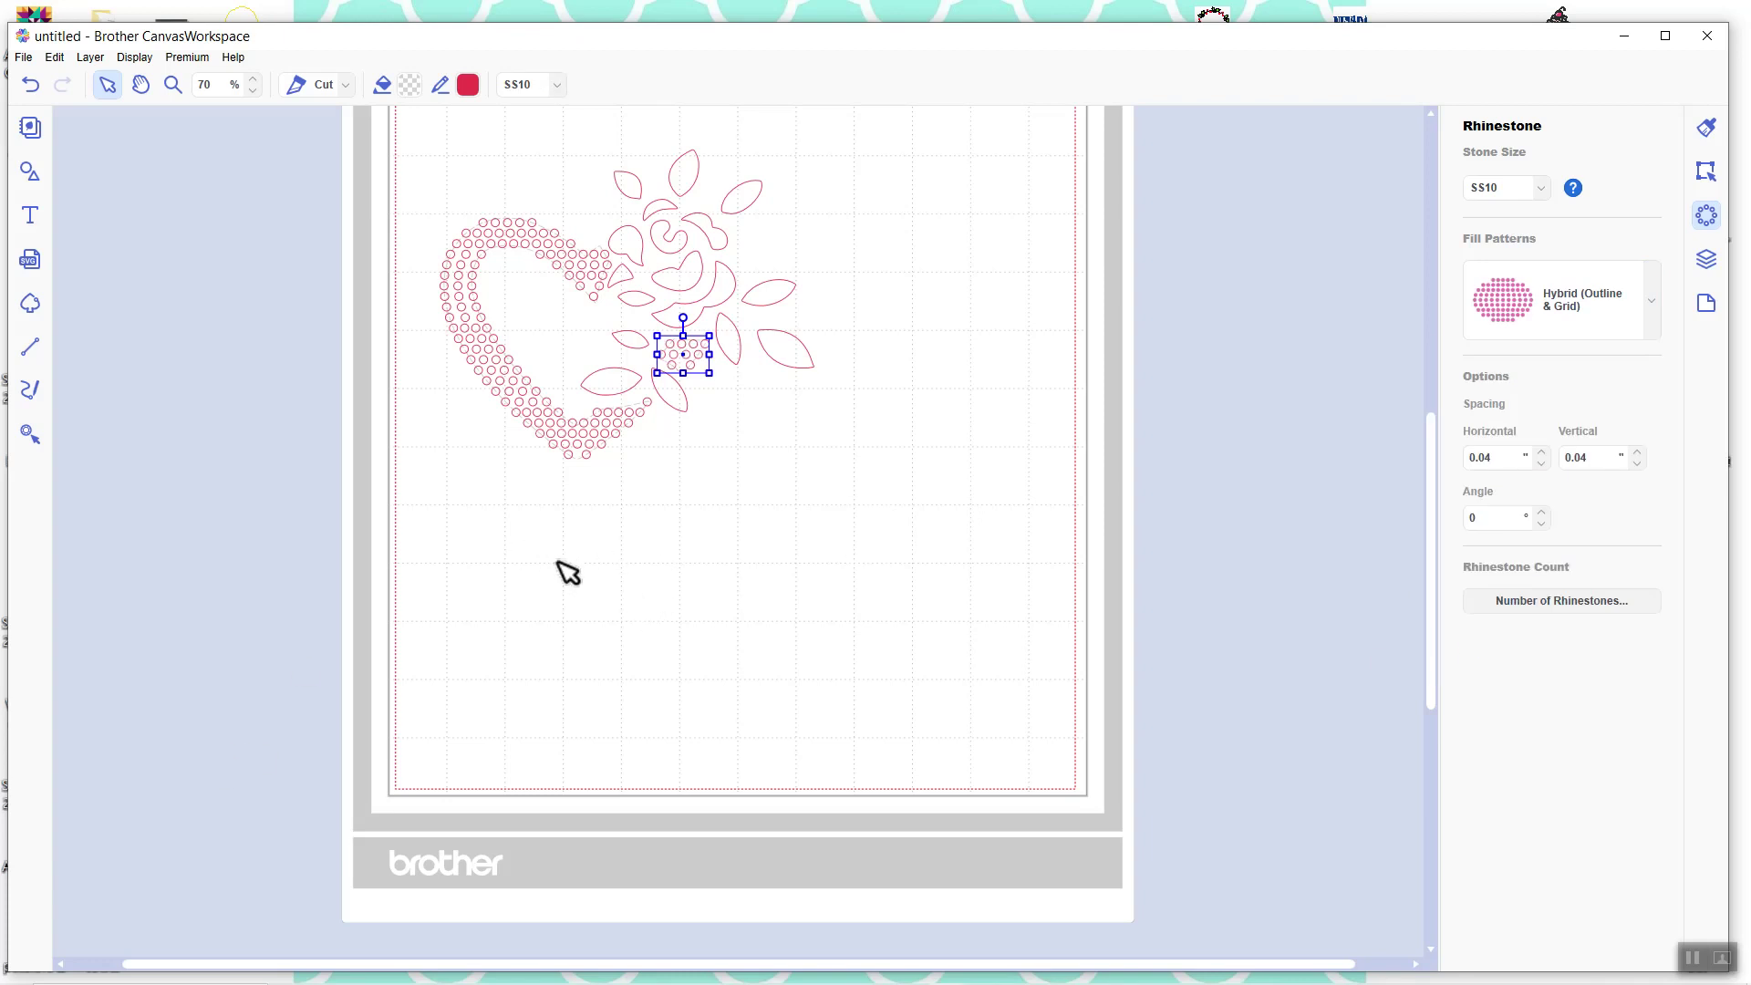
left_click(534, 581)
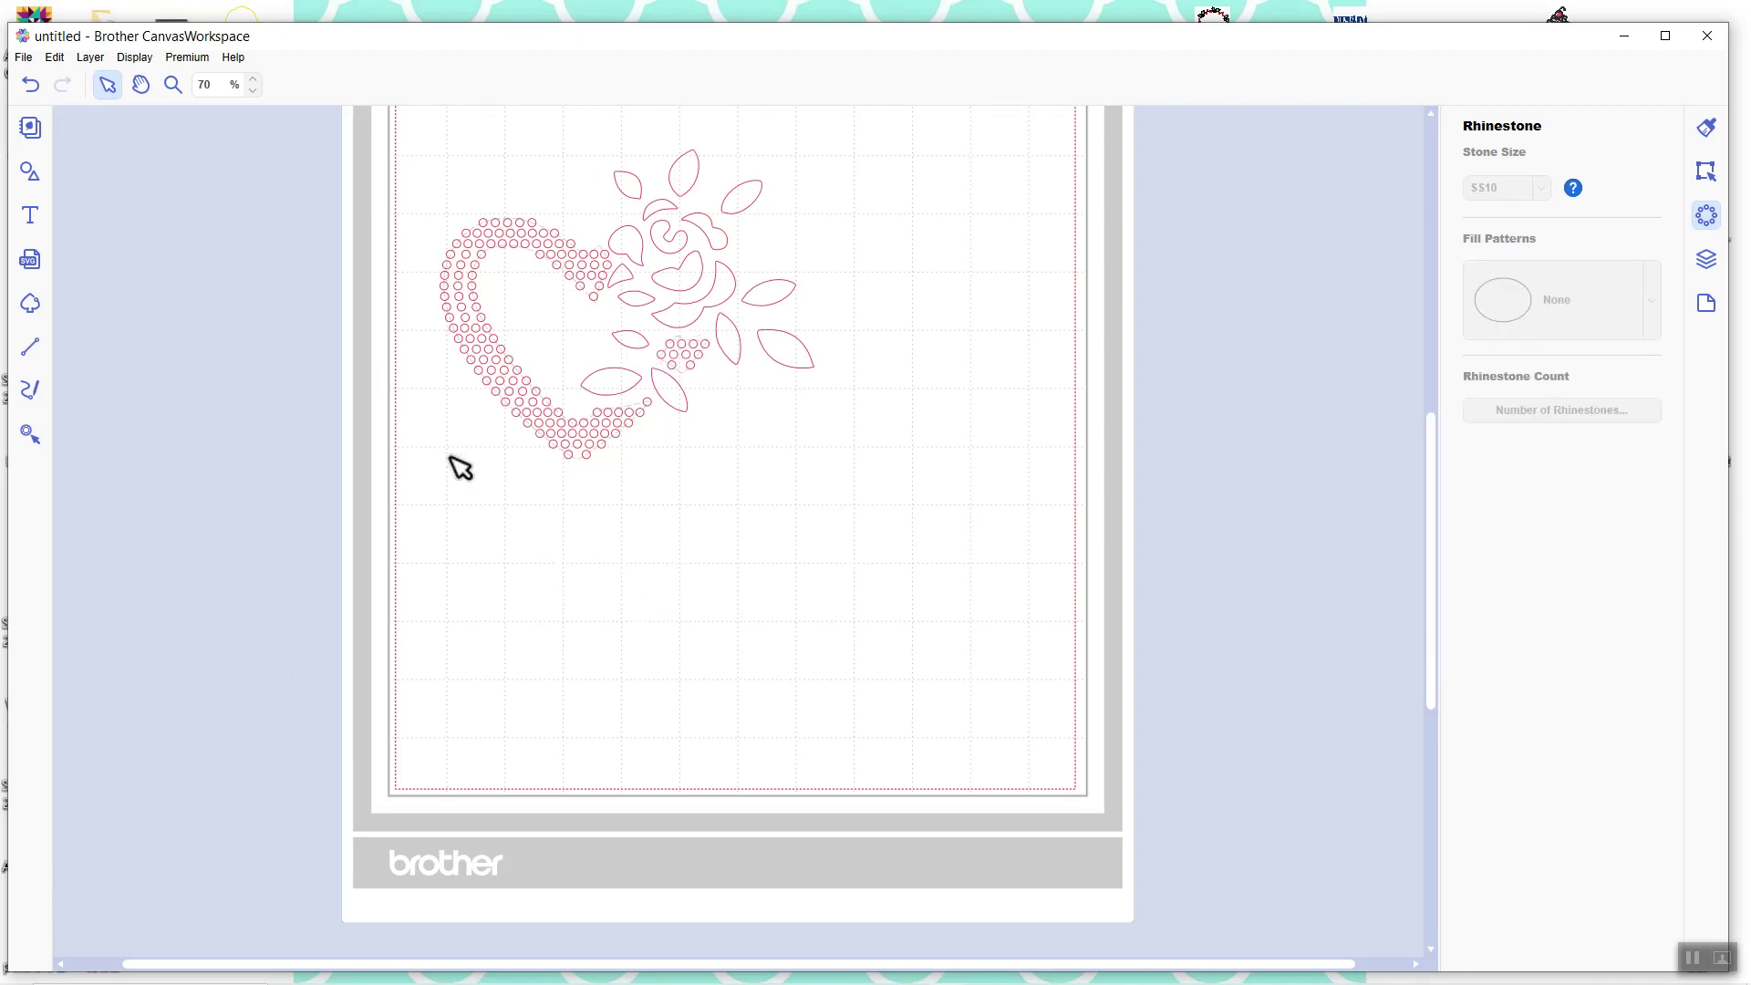
Collapse both Rhinestone groups in the layer list and locate individual flower shapes by selecting their layers
left_click(1710, 270)
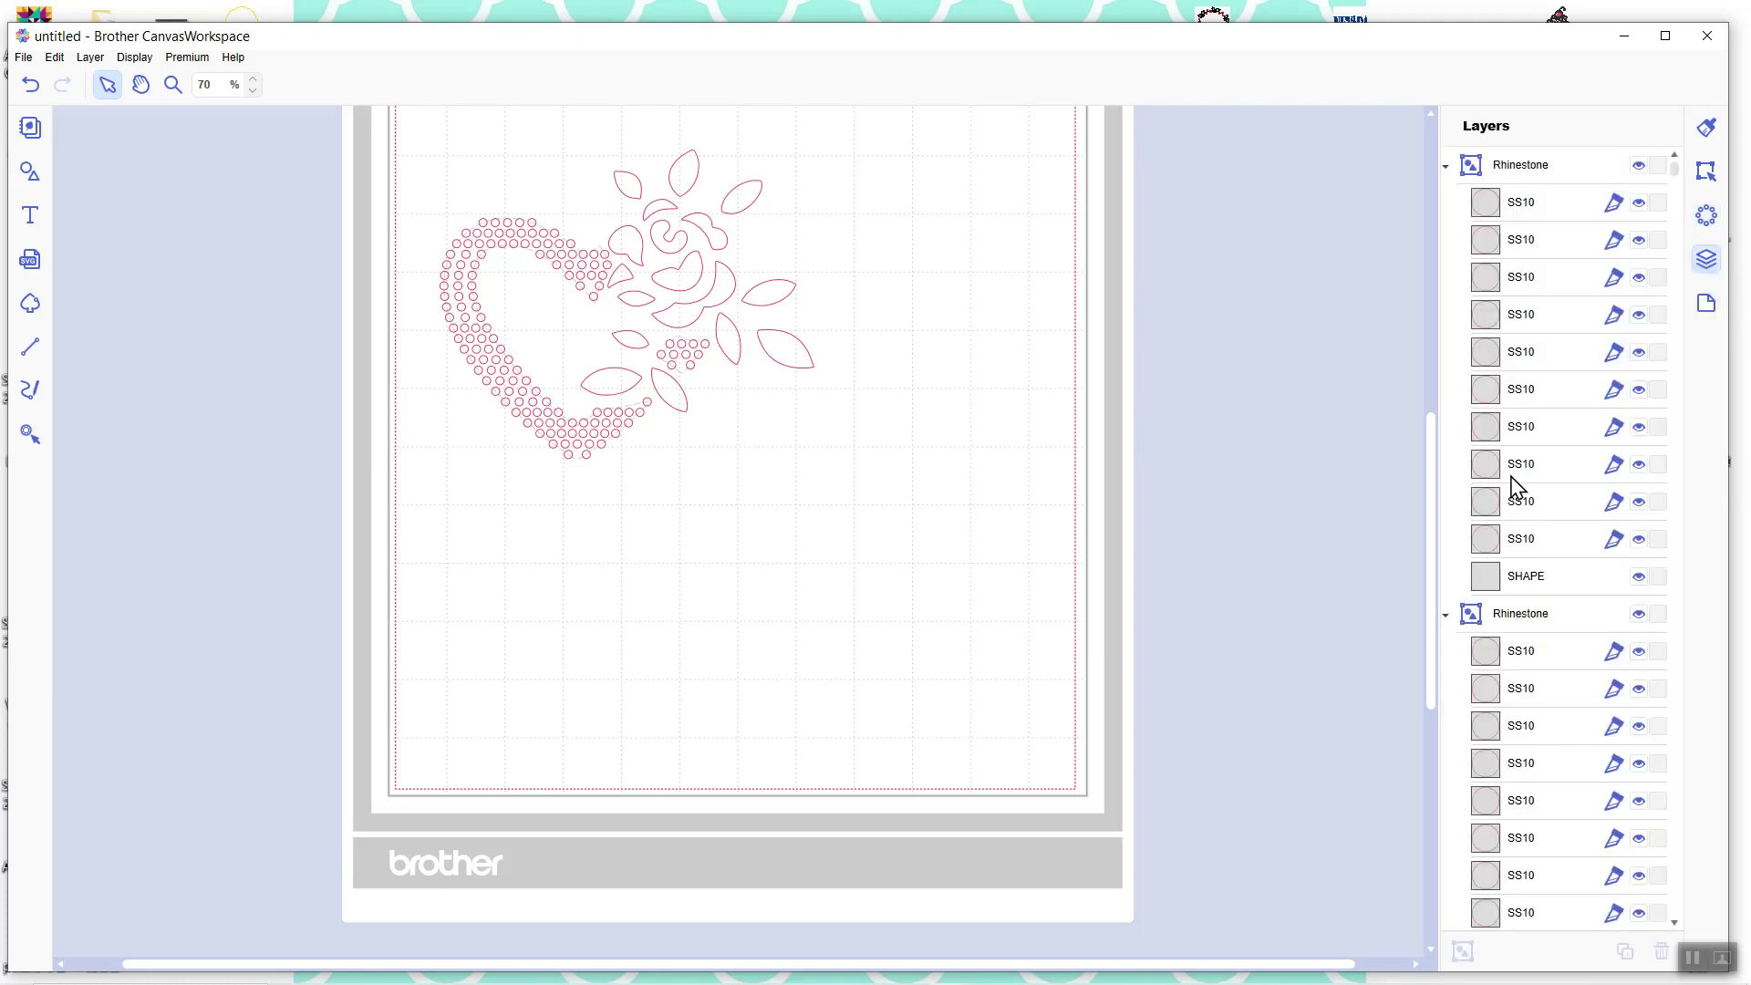
left_click(1447, 617)
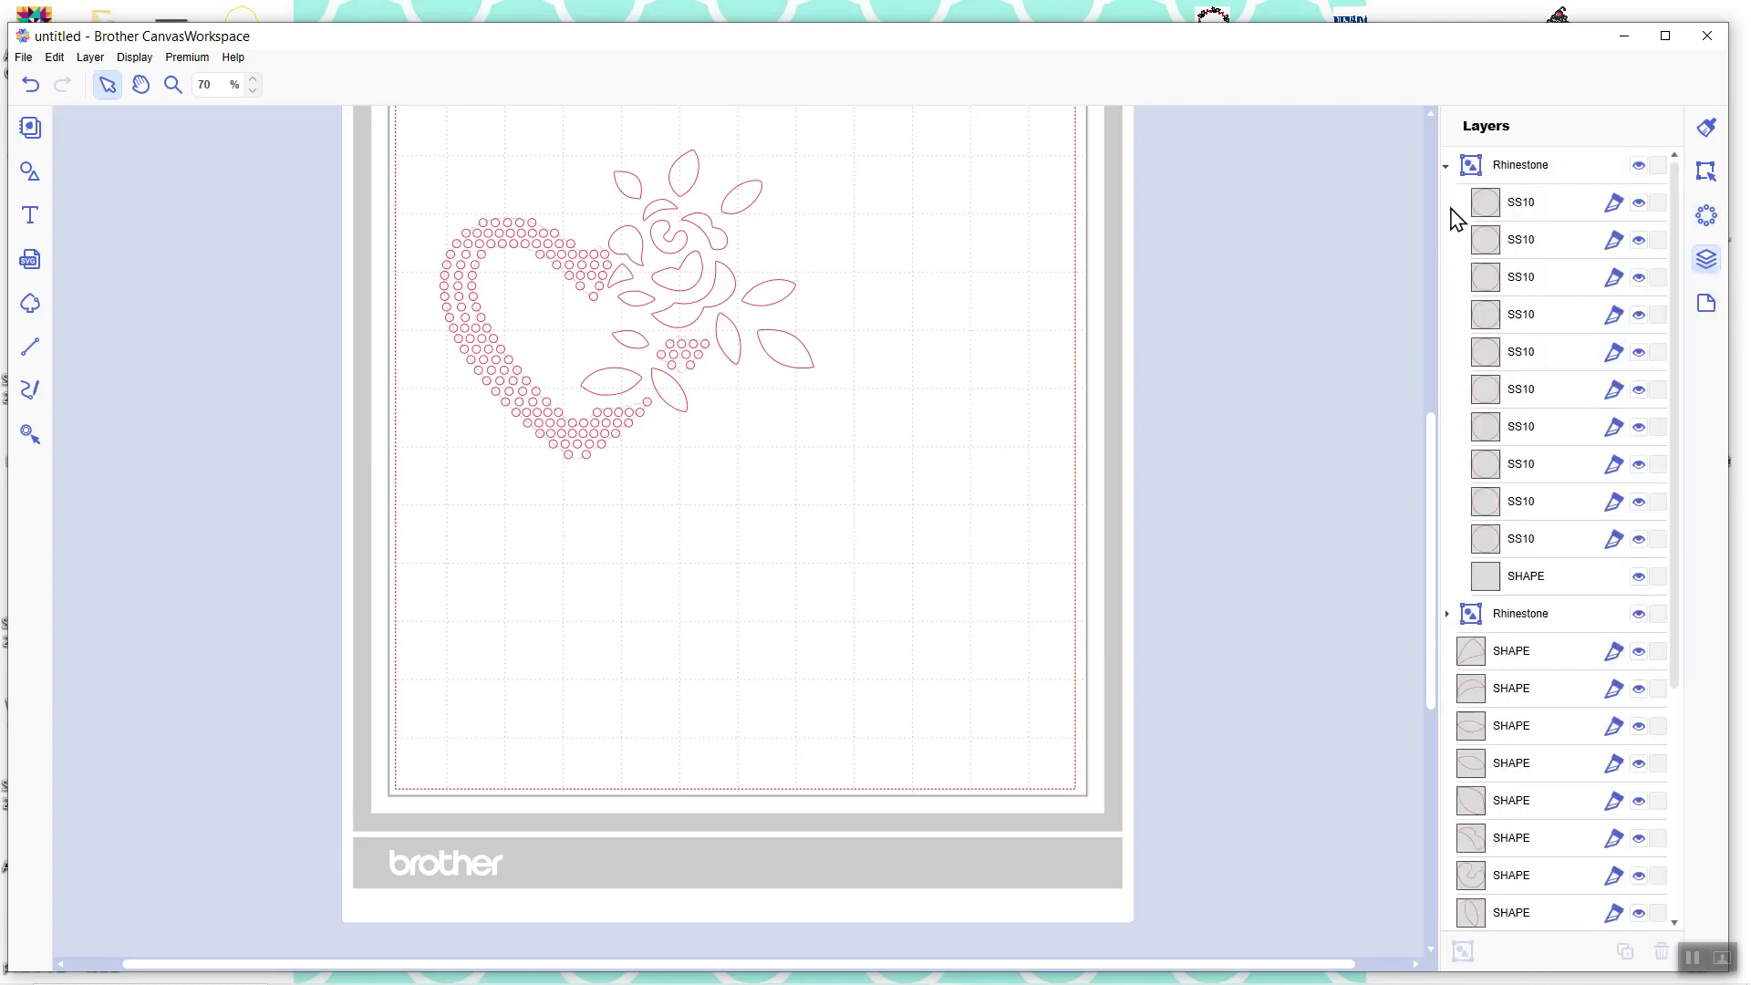
left_click(1448, 166)
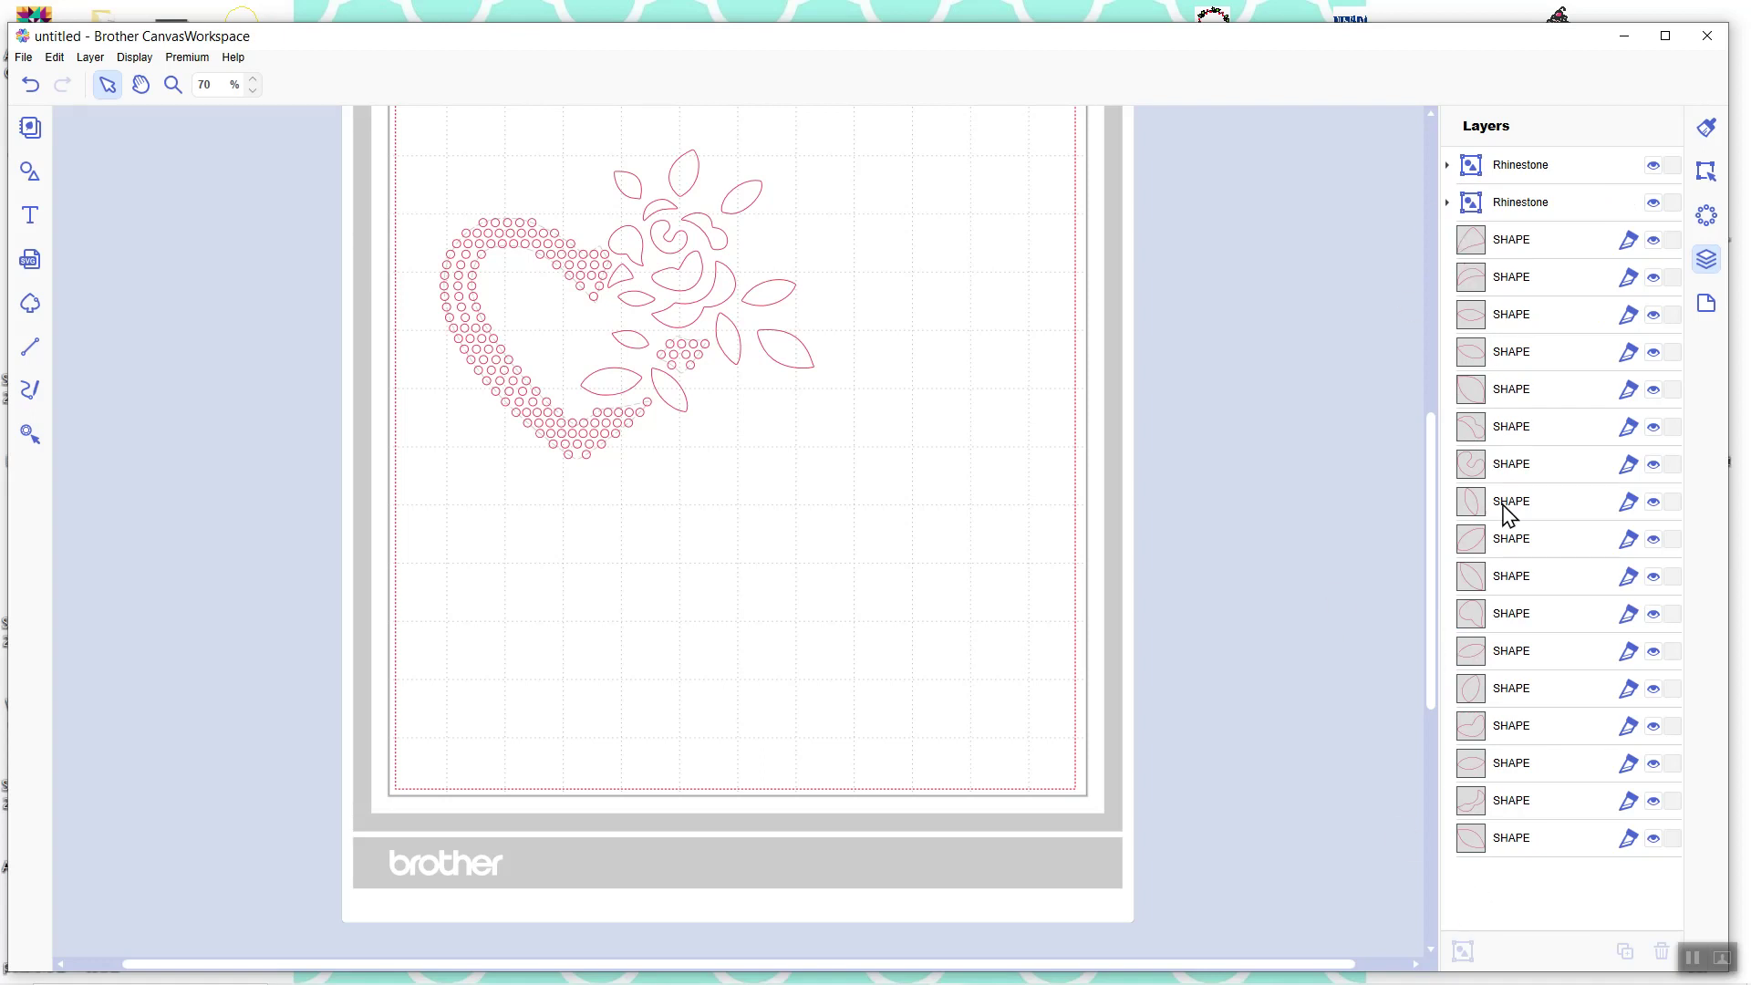
left_click(1483, 252)
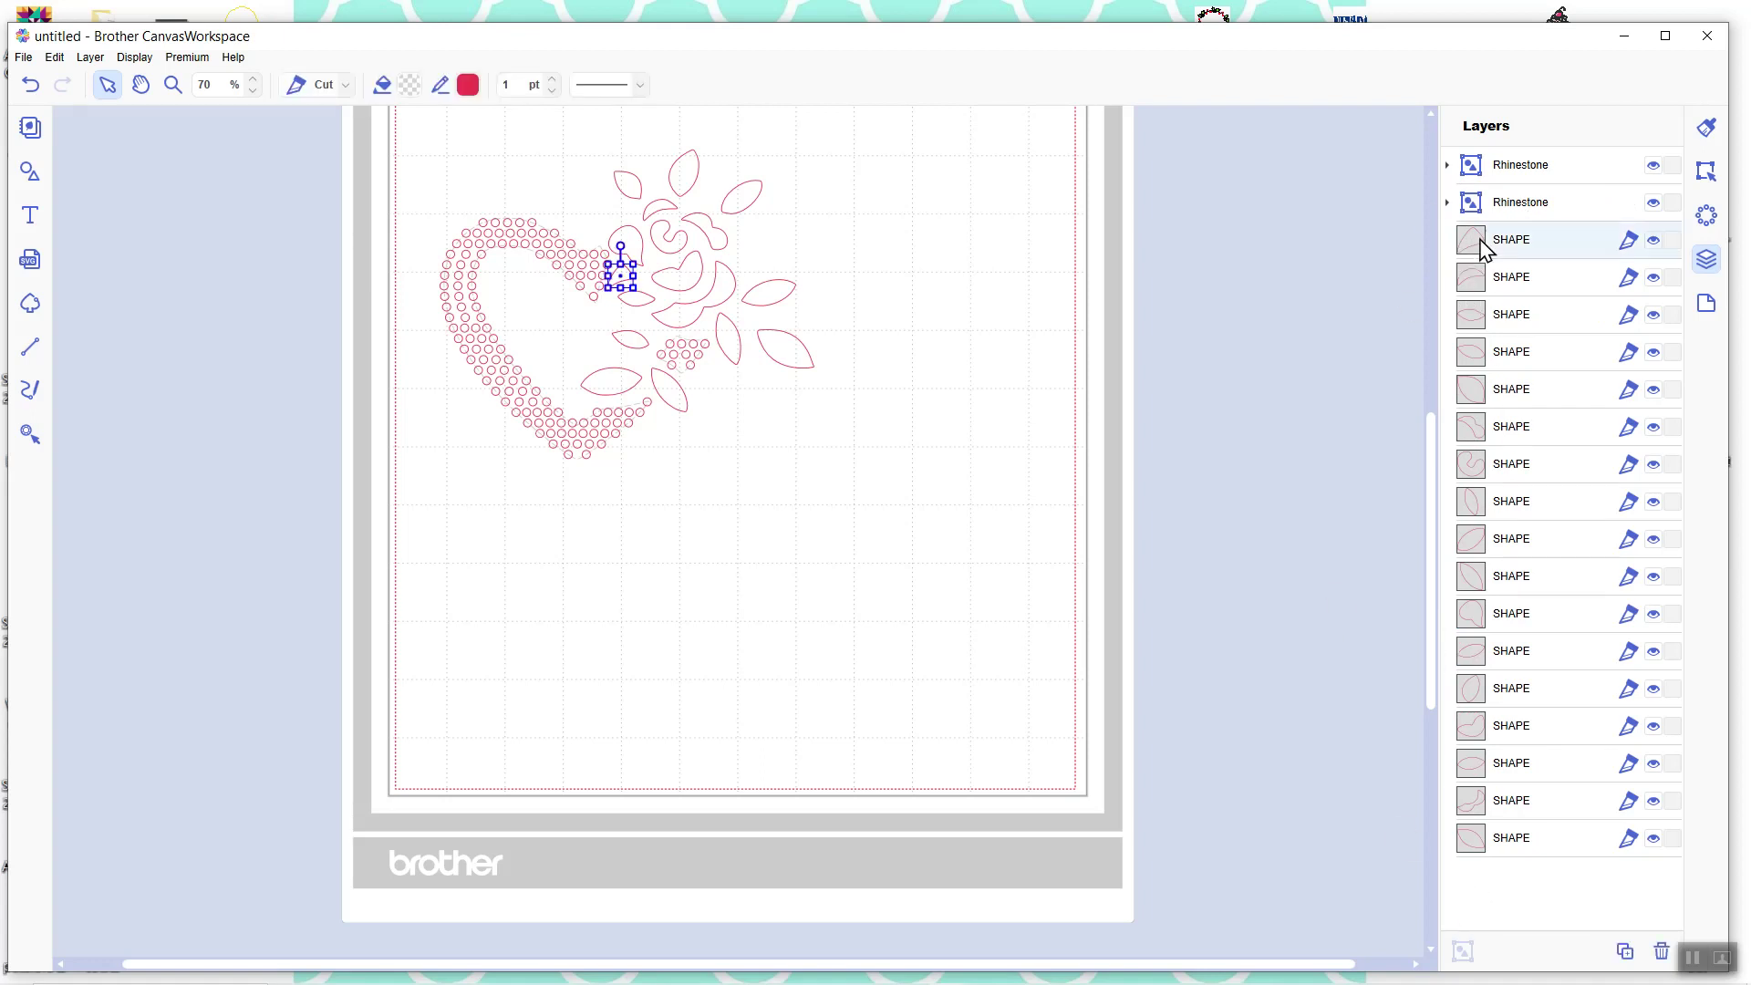
left_click(1466, 354)
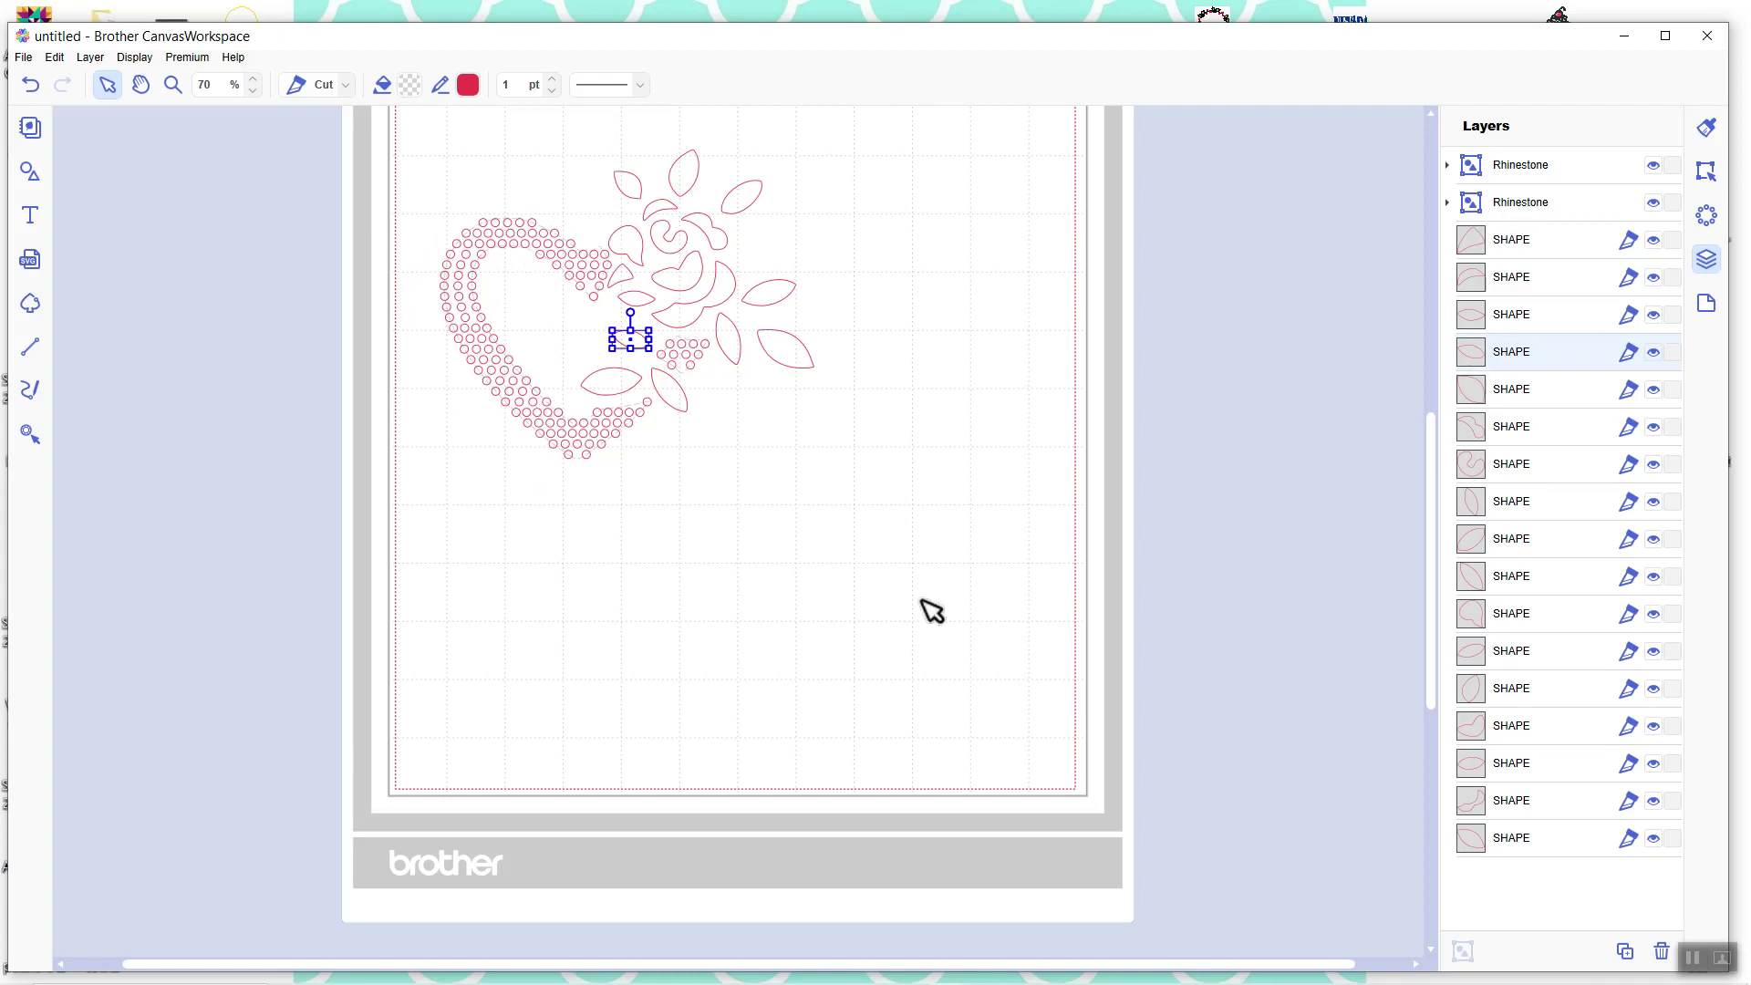
Try a transparent line color on the heart's Rhinestone group, undo it and clear the selection
left_click(1454, 215)
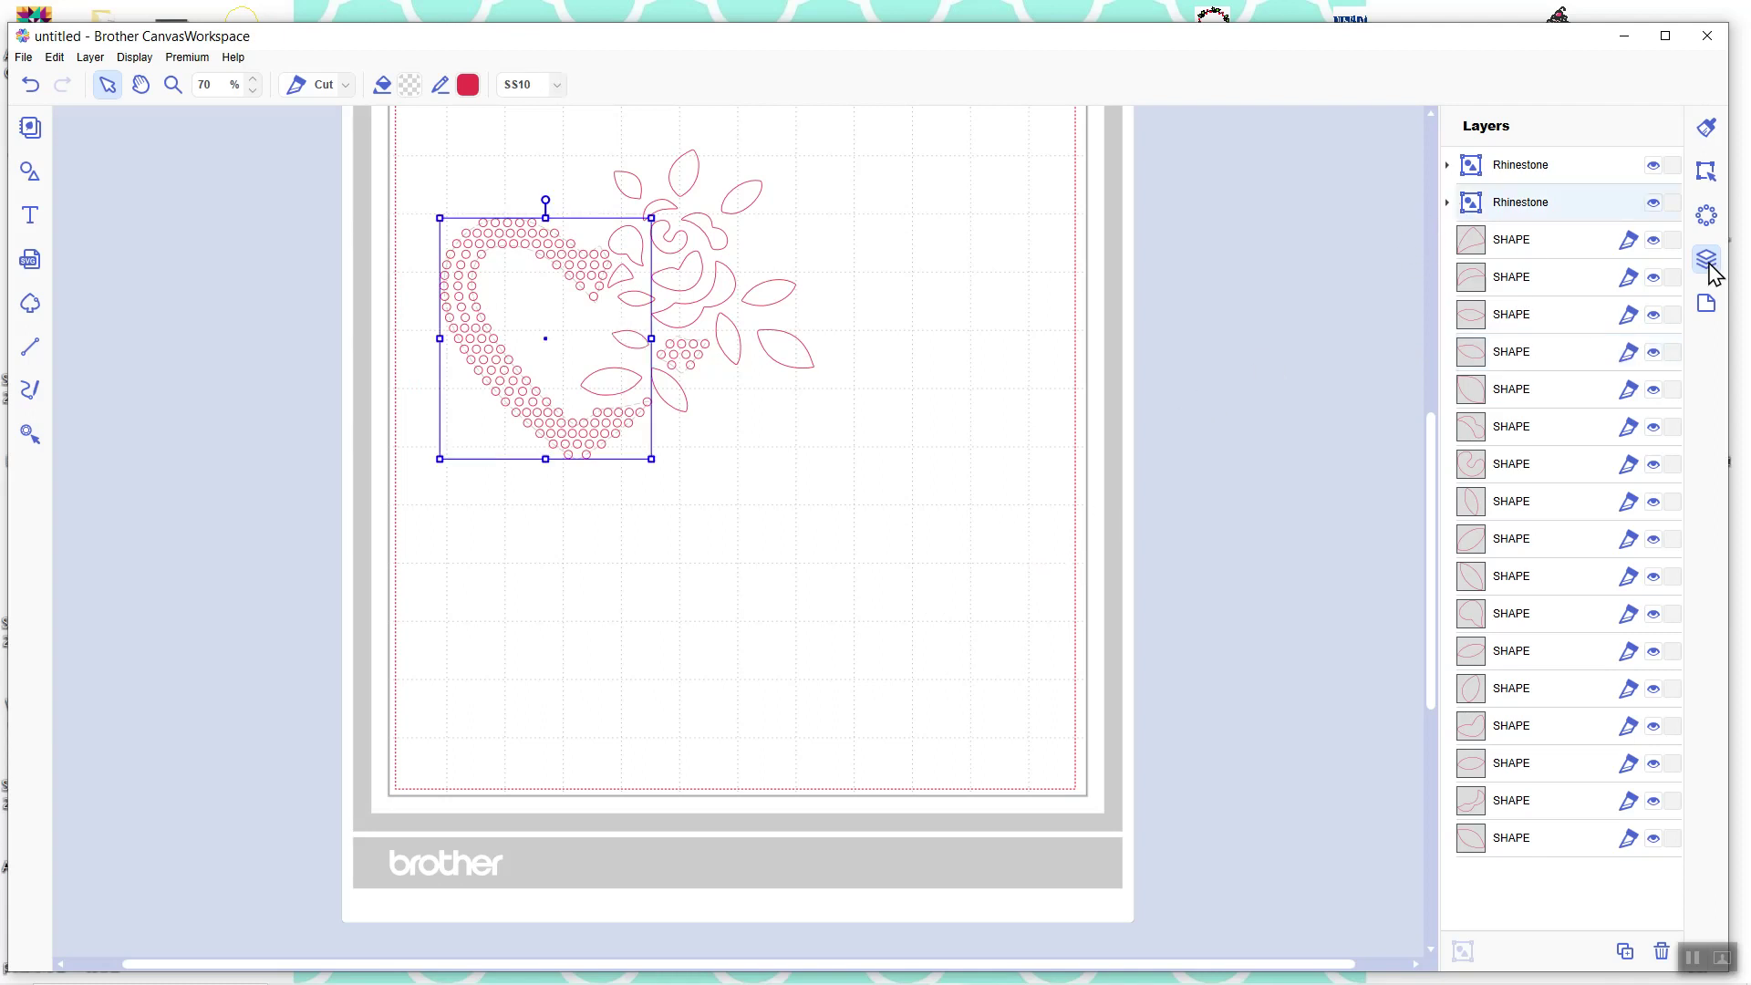
left_click(467, 87)
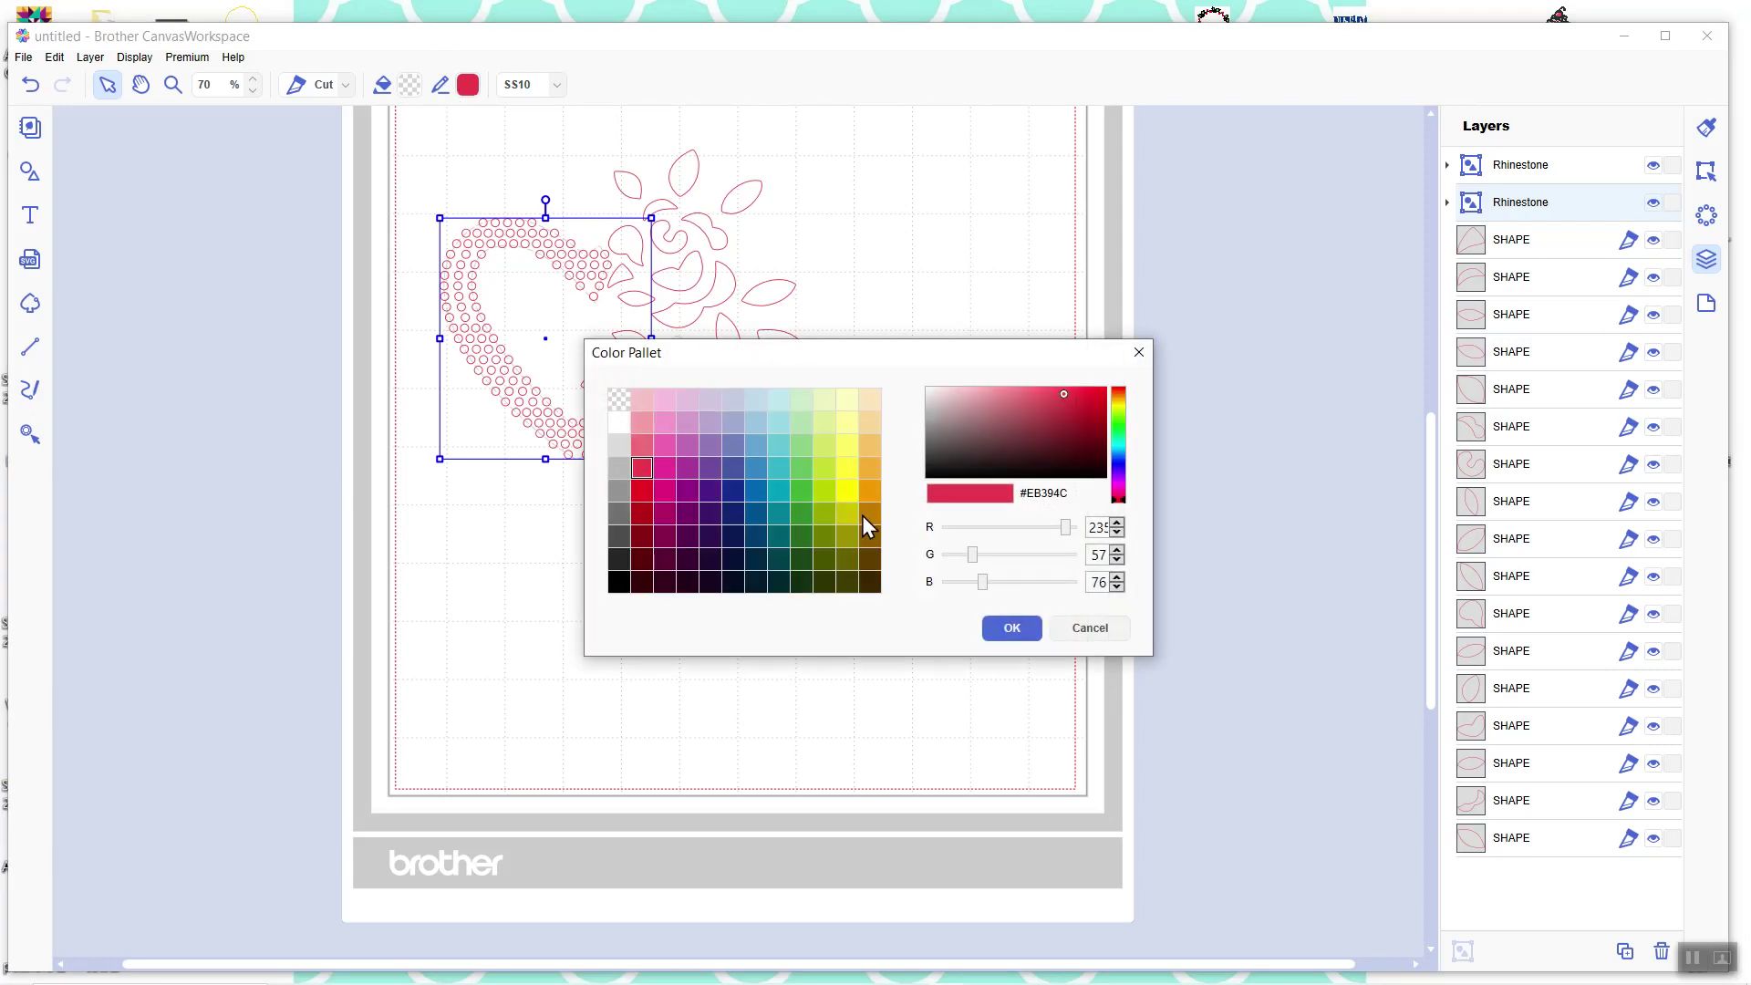
left_click(611, 402)
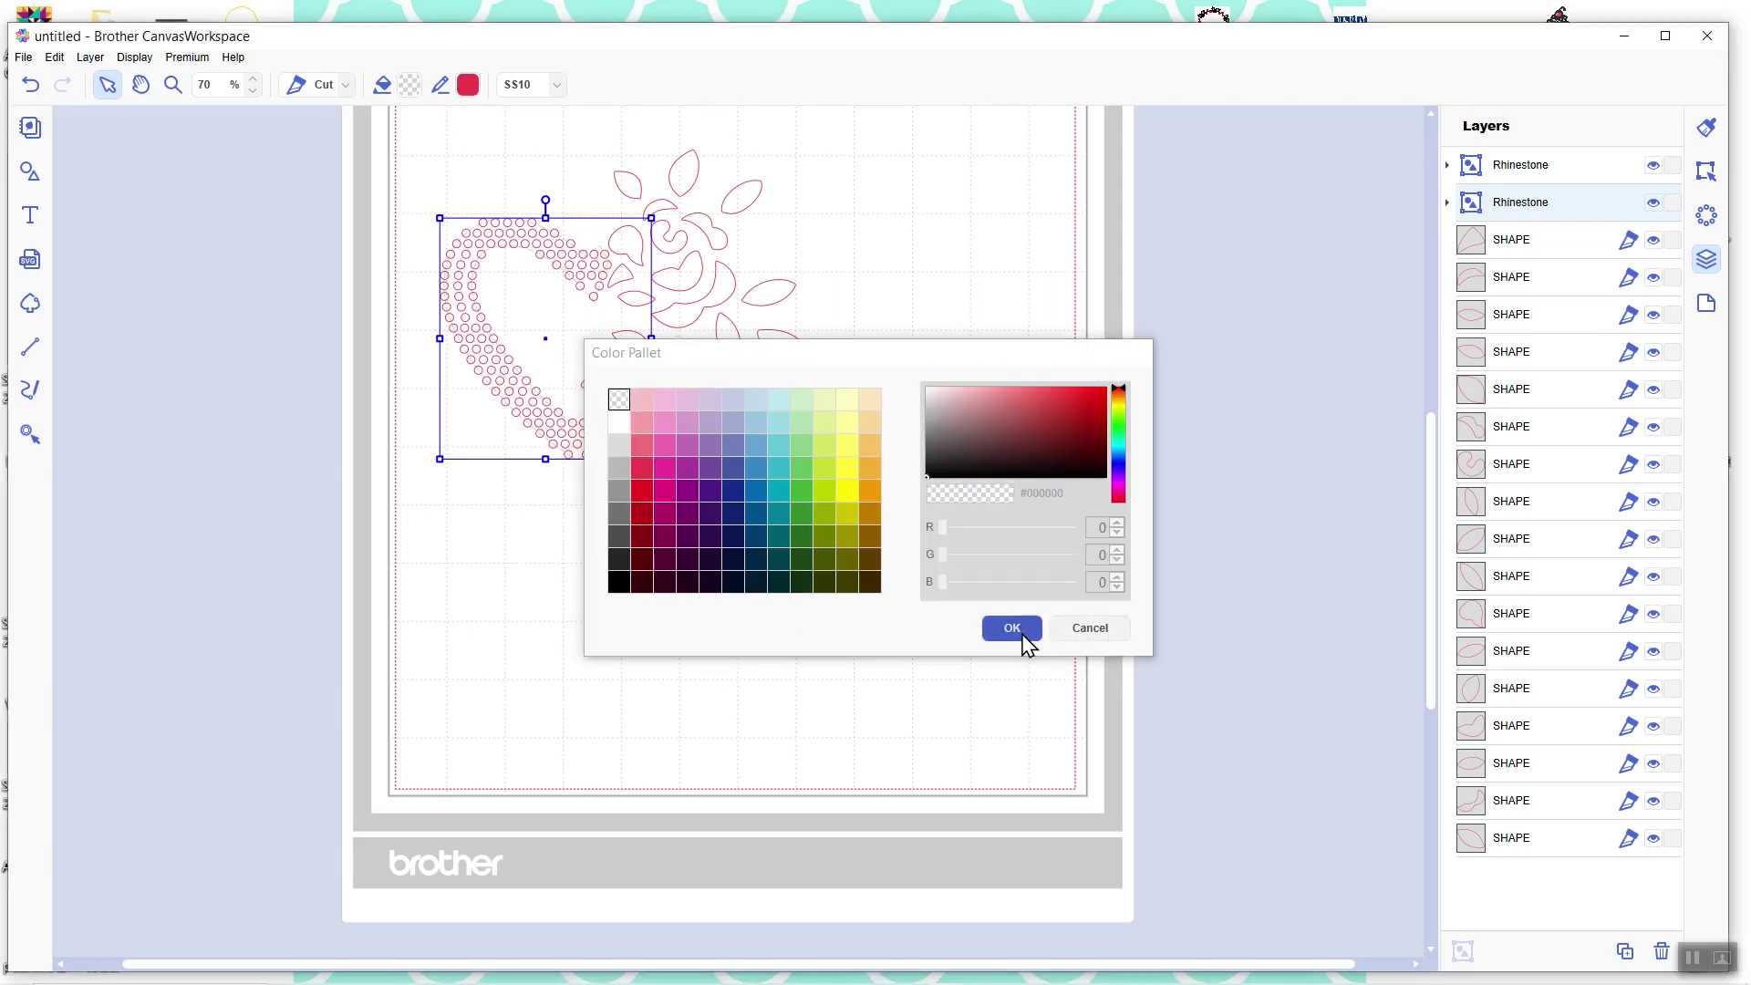
left_click(1014, 630)
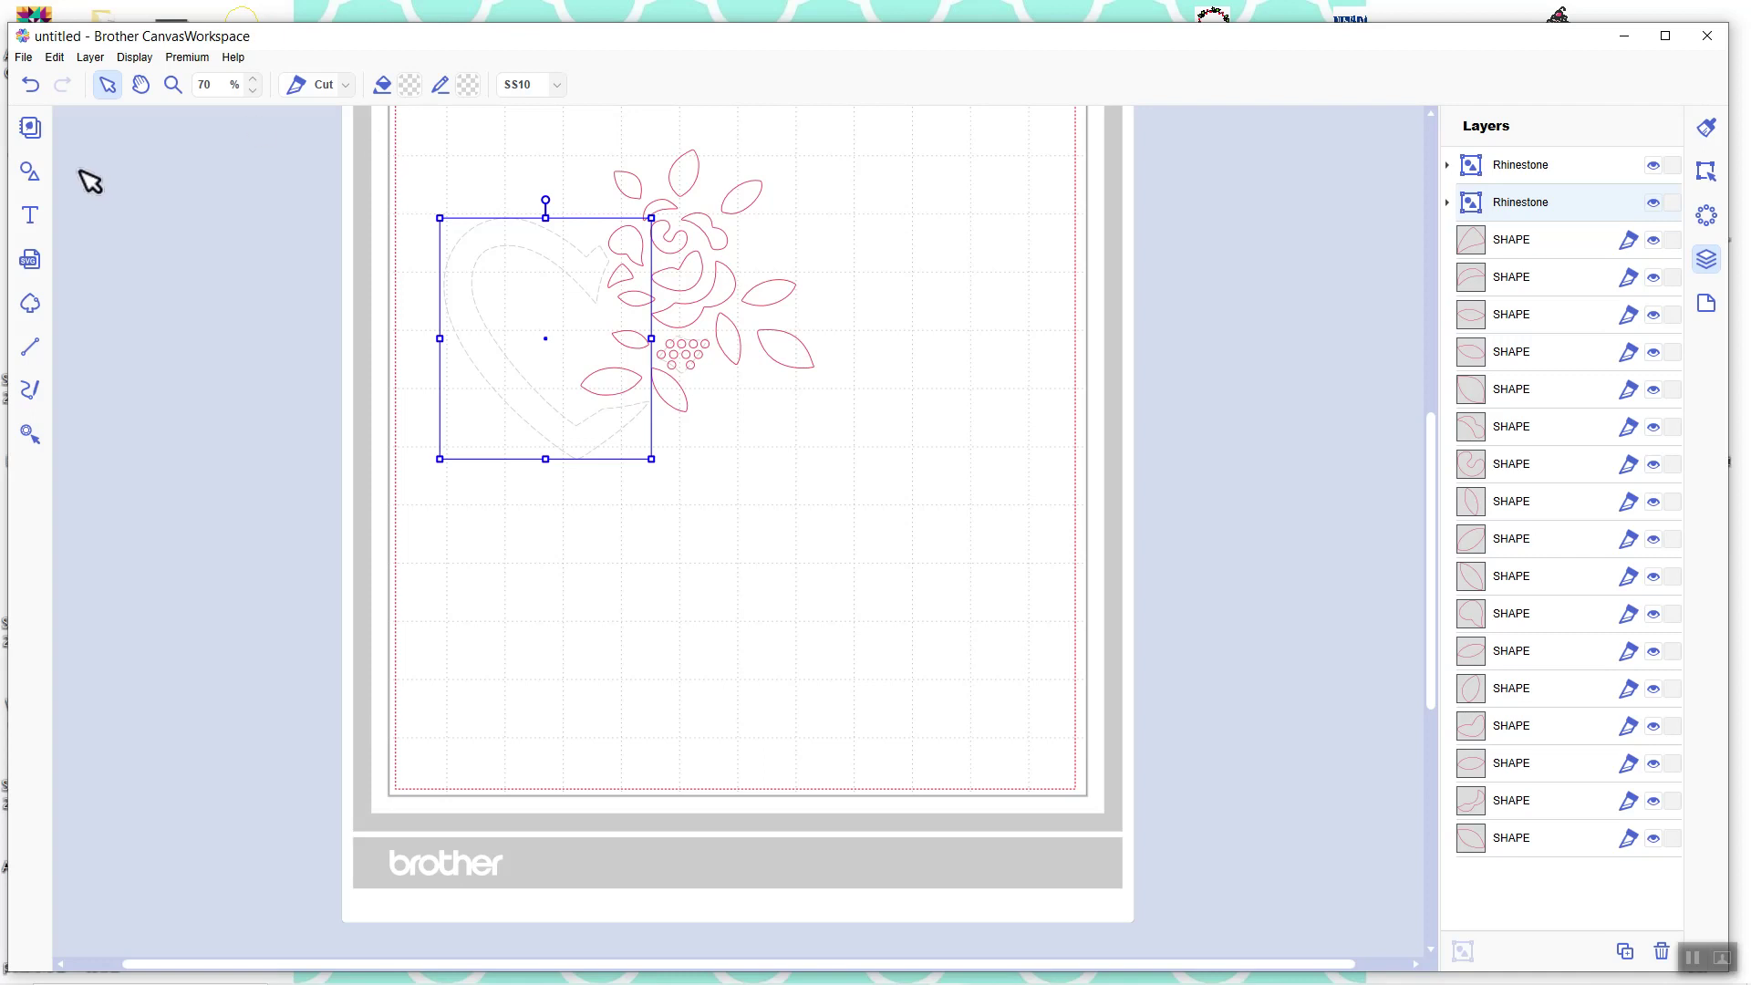
left_click(33, 84)
left_click(516, 684)
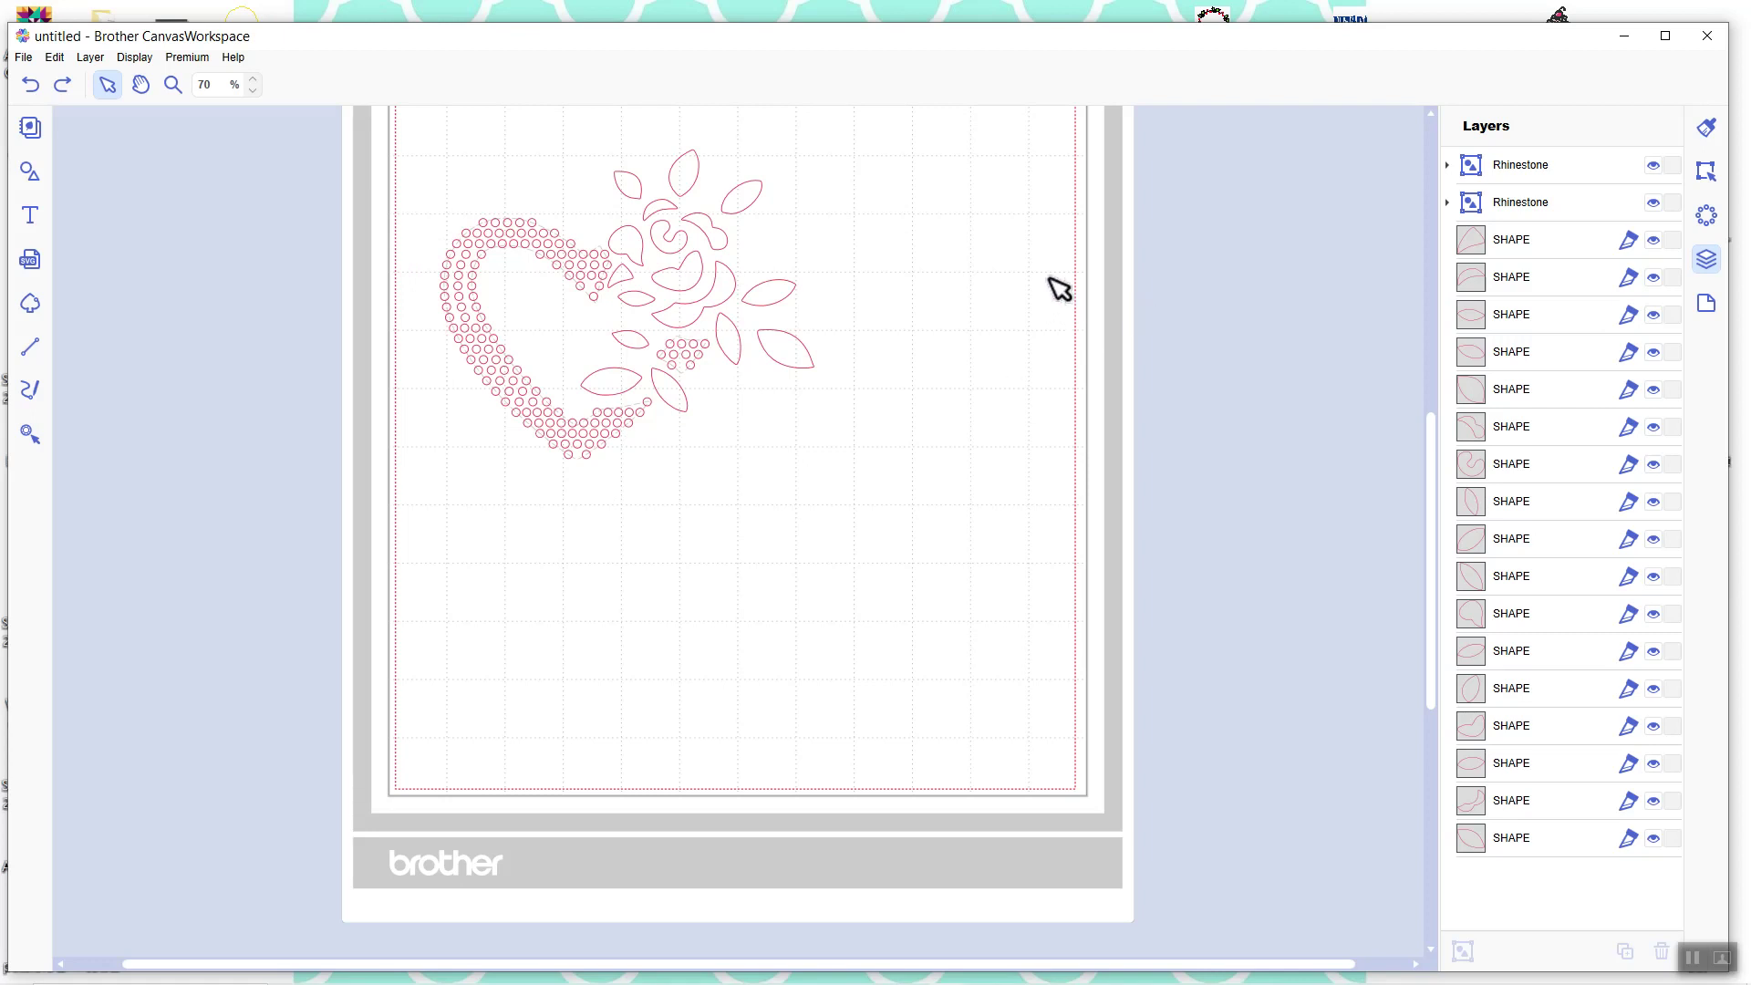
Select the nine leaves around the rose together and set their line color to dark green #266920
left_click(641, 192)
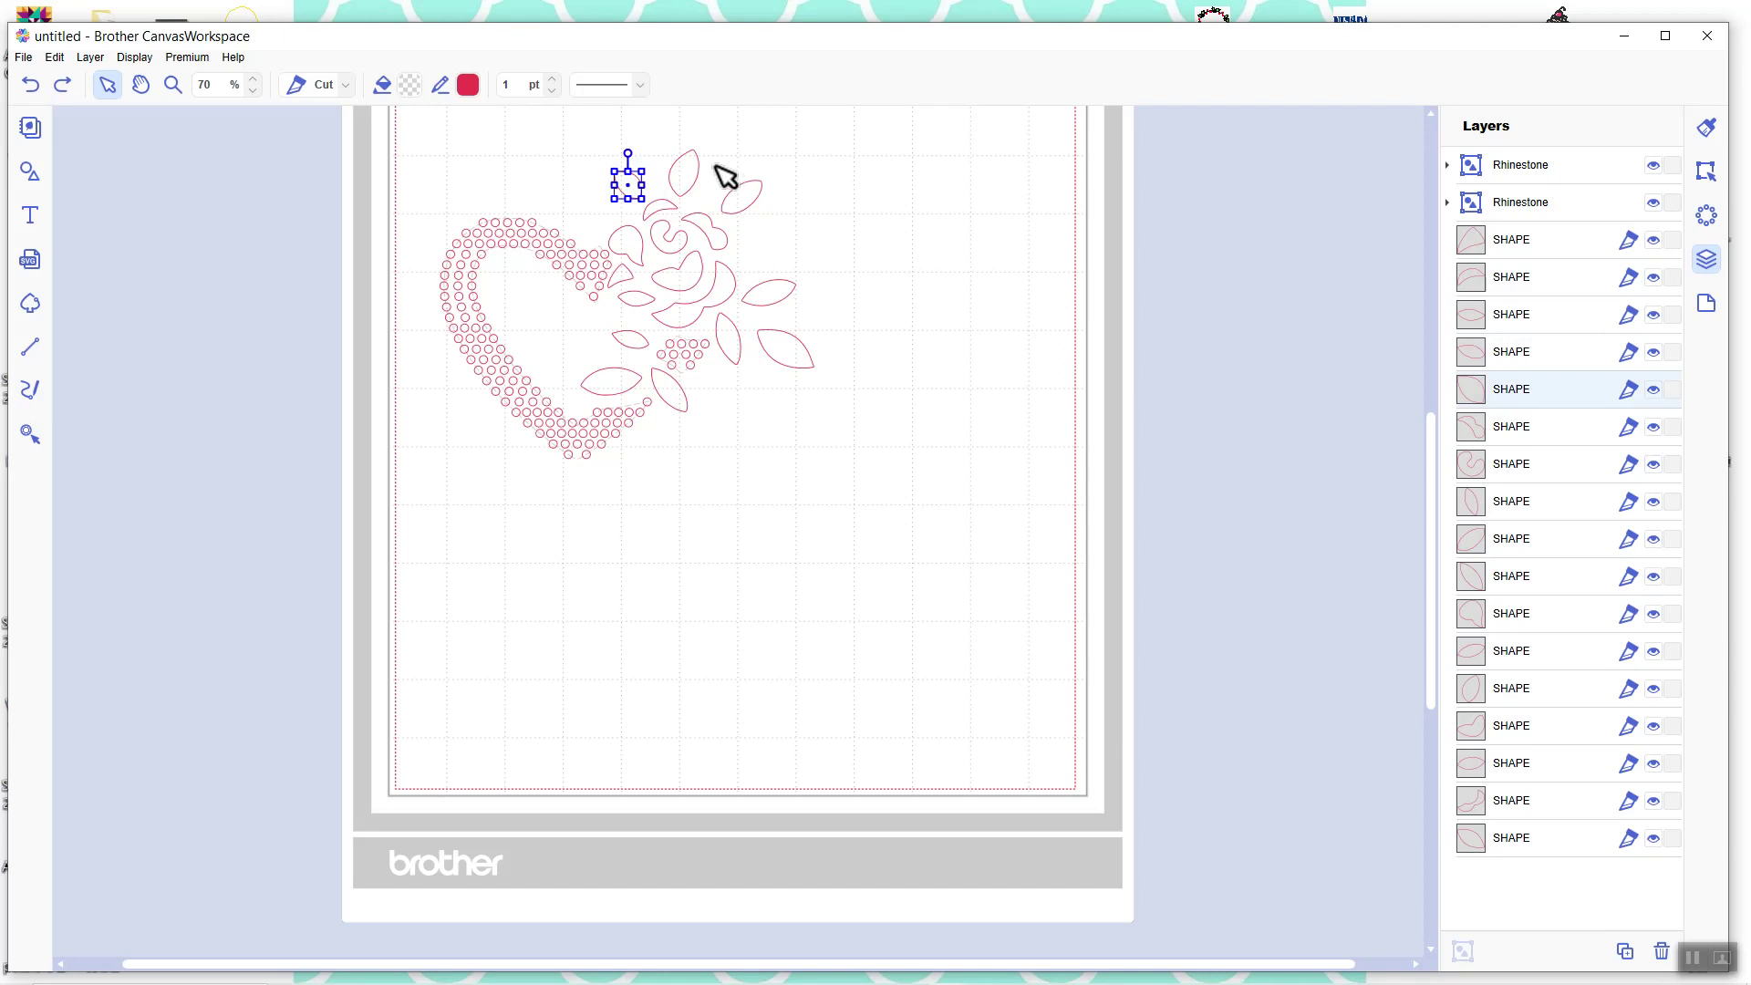
left_click(693, 177, "shift")
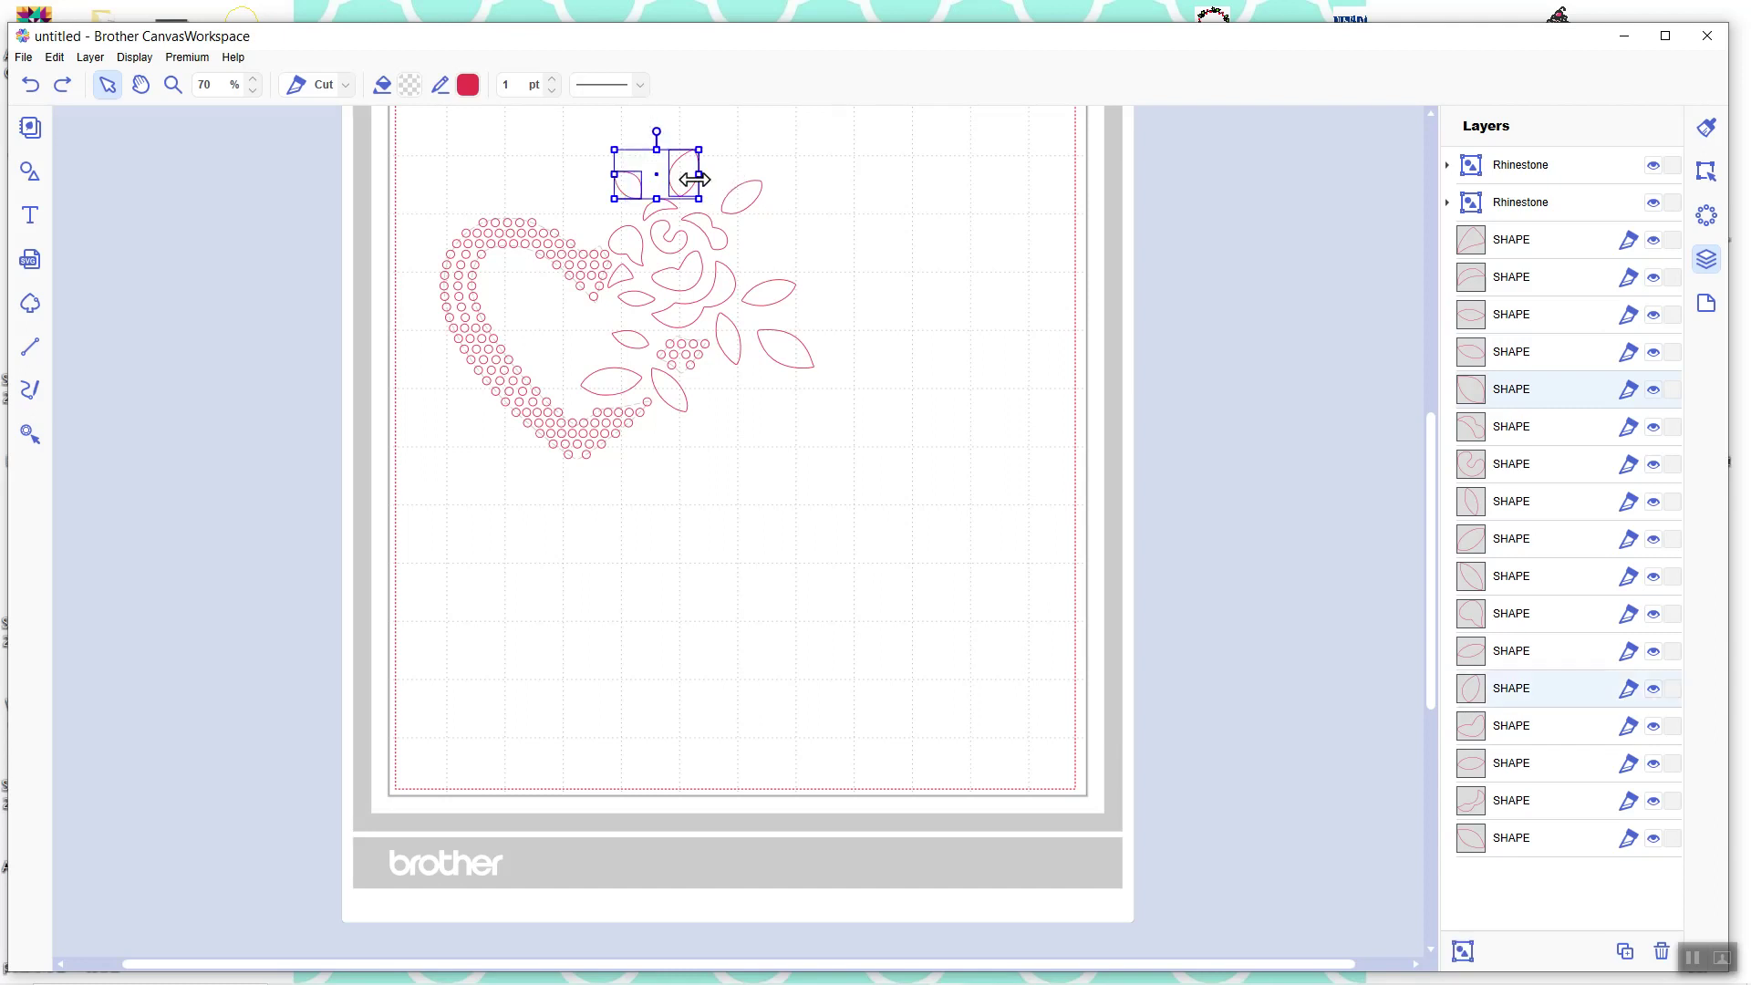
left_click(764, 199, "shift")
left_click(790, 296, "shift")
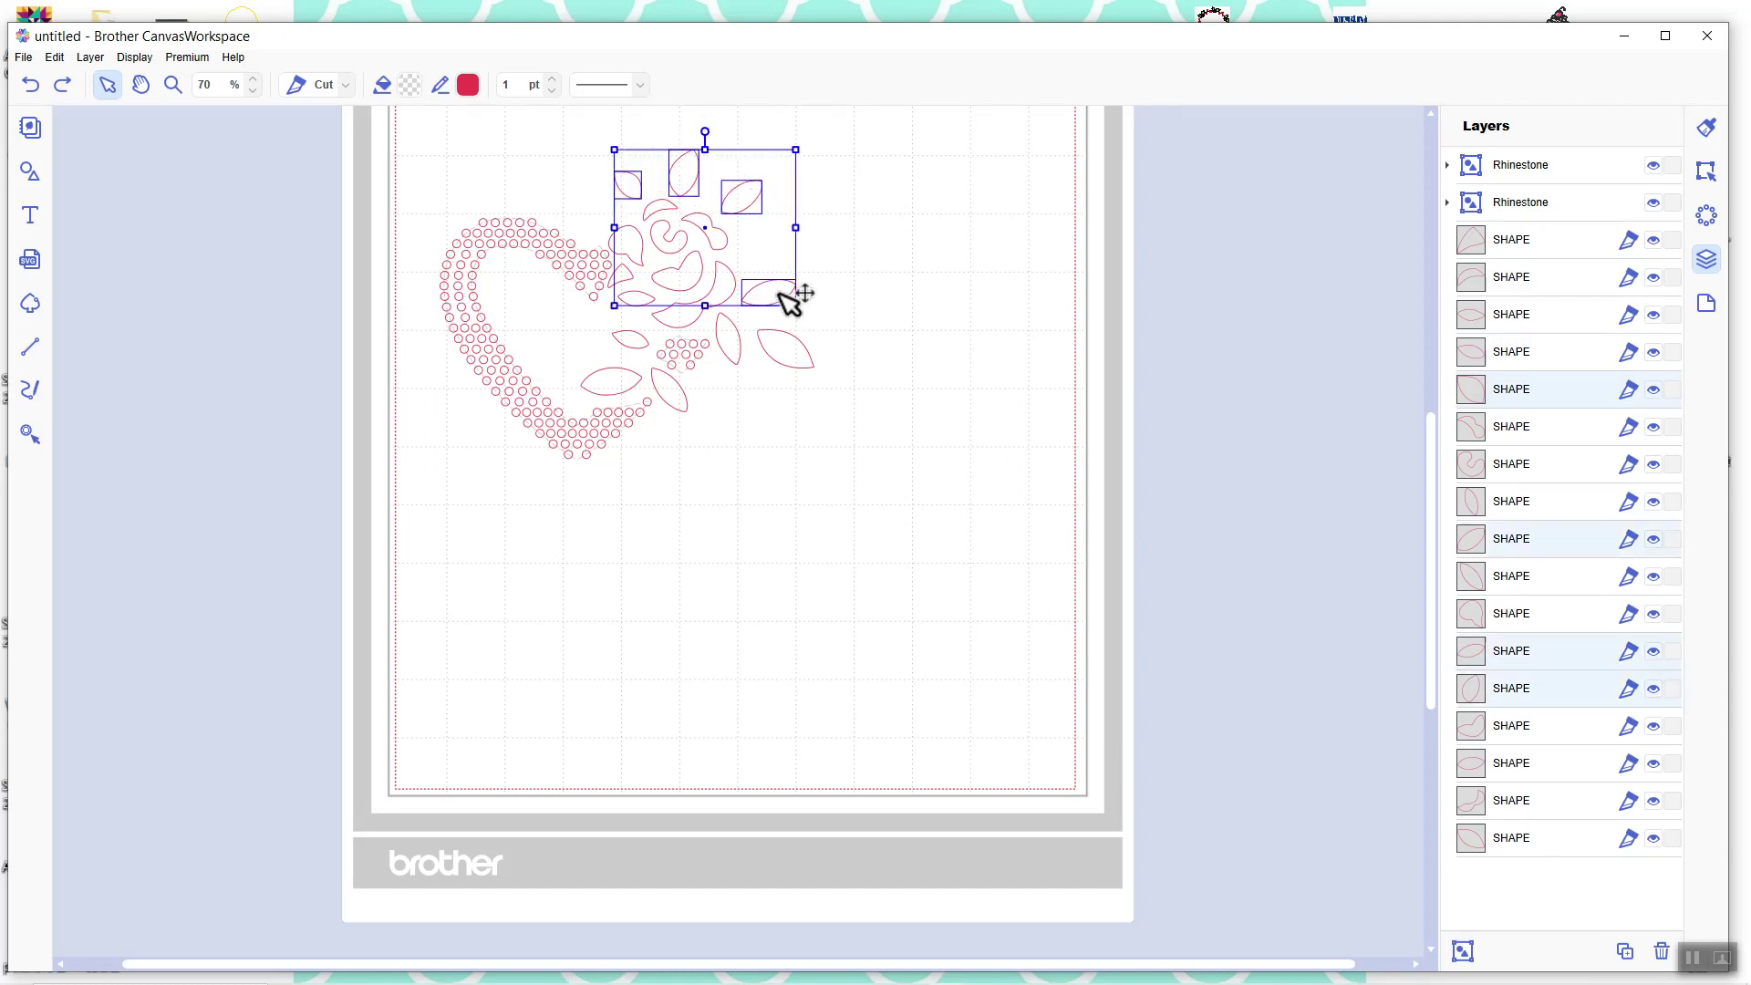
left_click(787, 348, "shift")
left_click(729, 339, "shift")
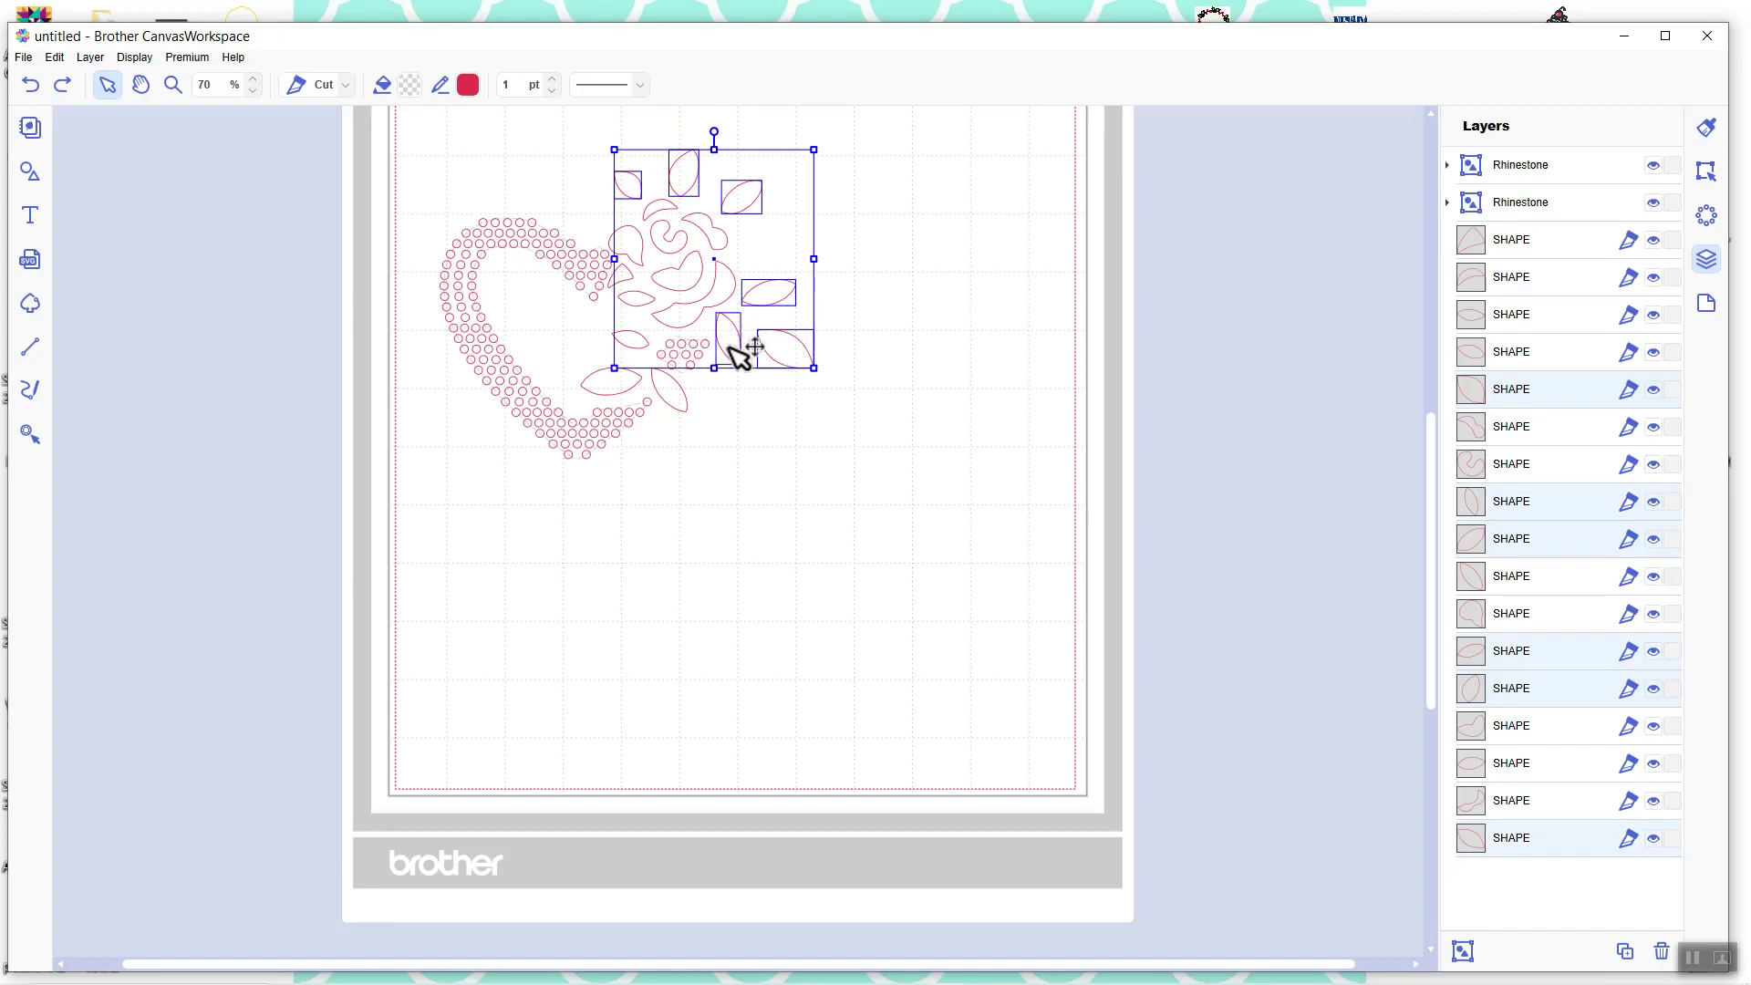
left_click(672, 396, "shift")
left_click(613, 391, "shift")
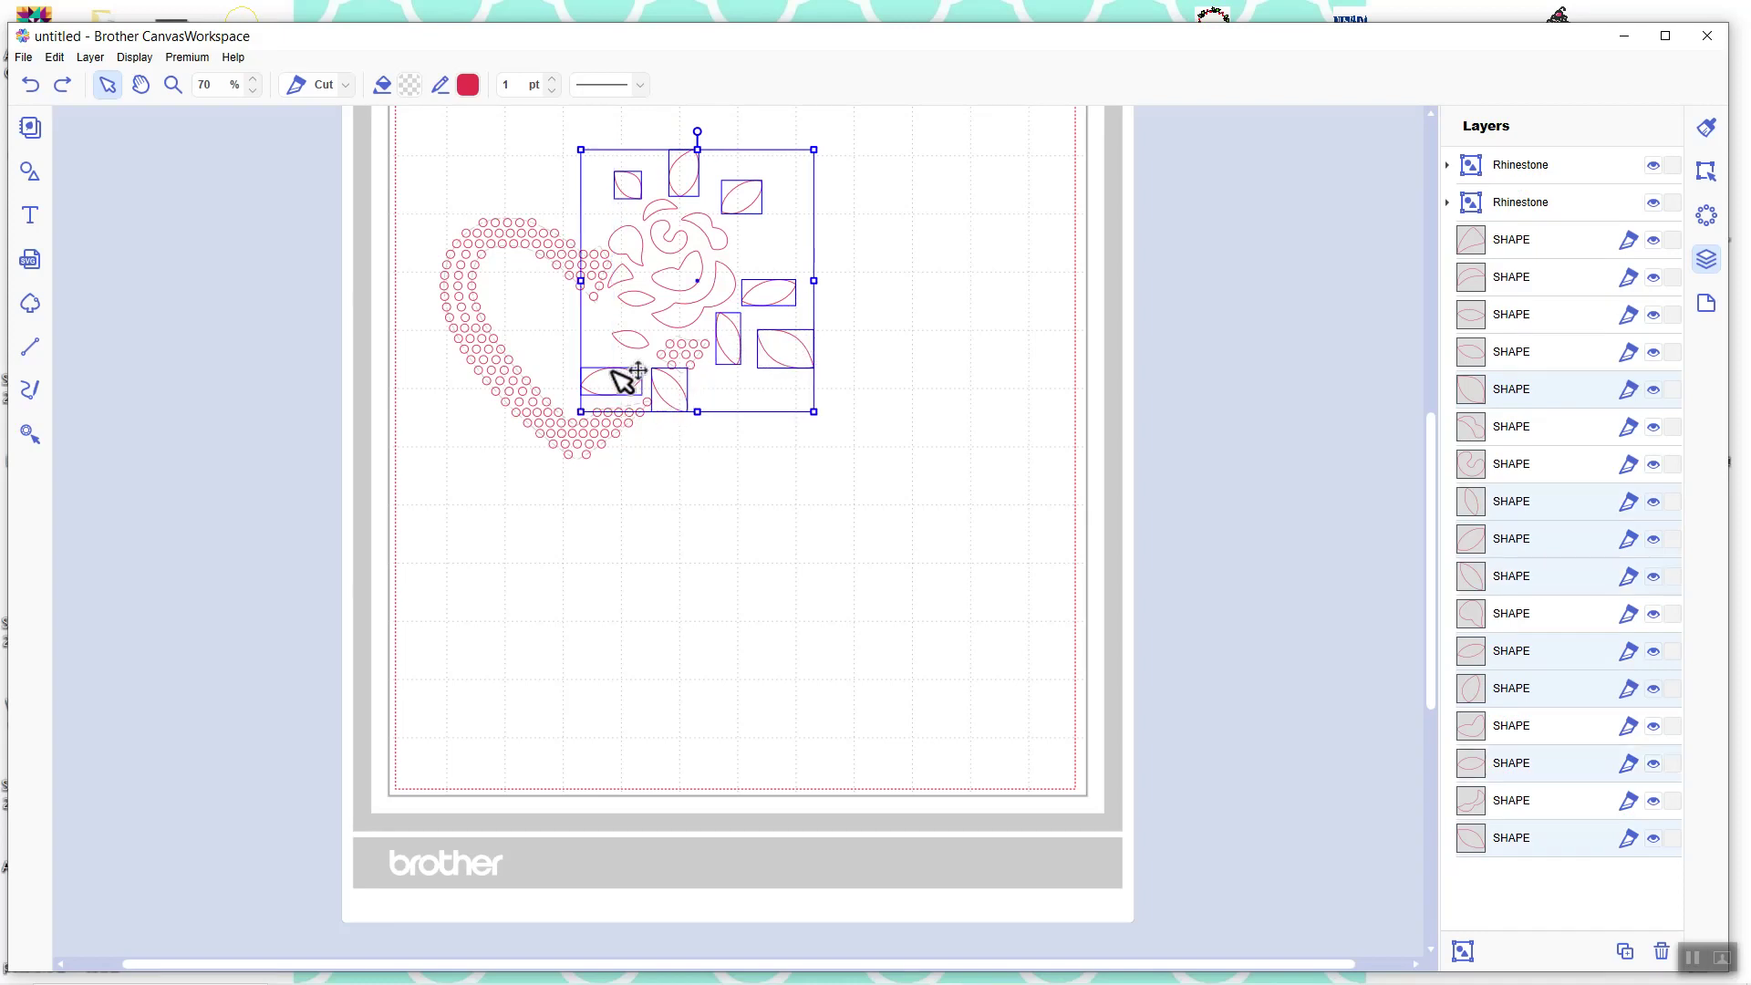
left_click(629, 342, "shift")
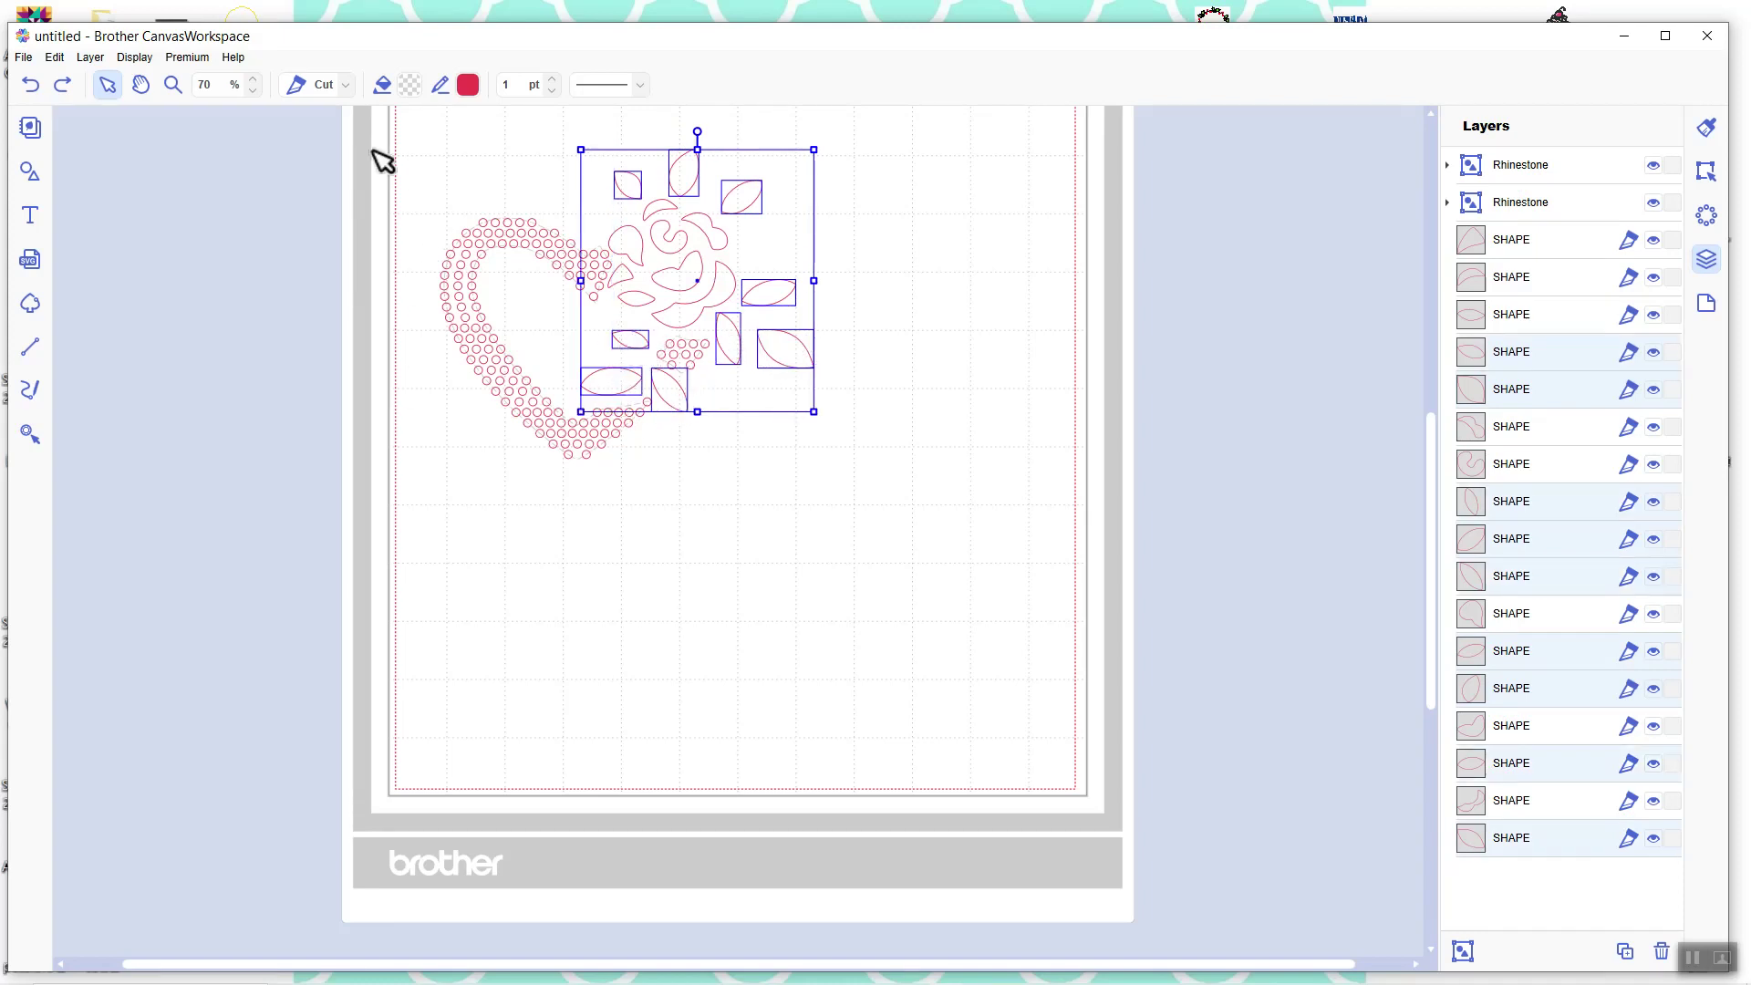
left_click(469, 86)
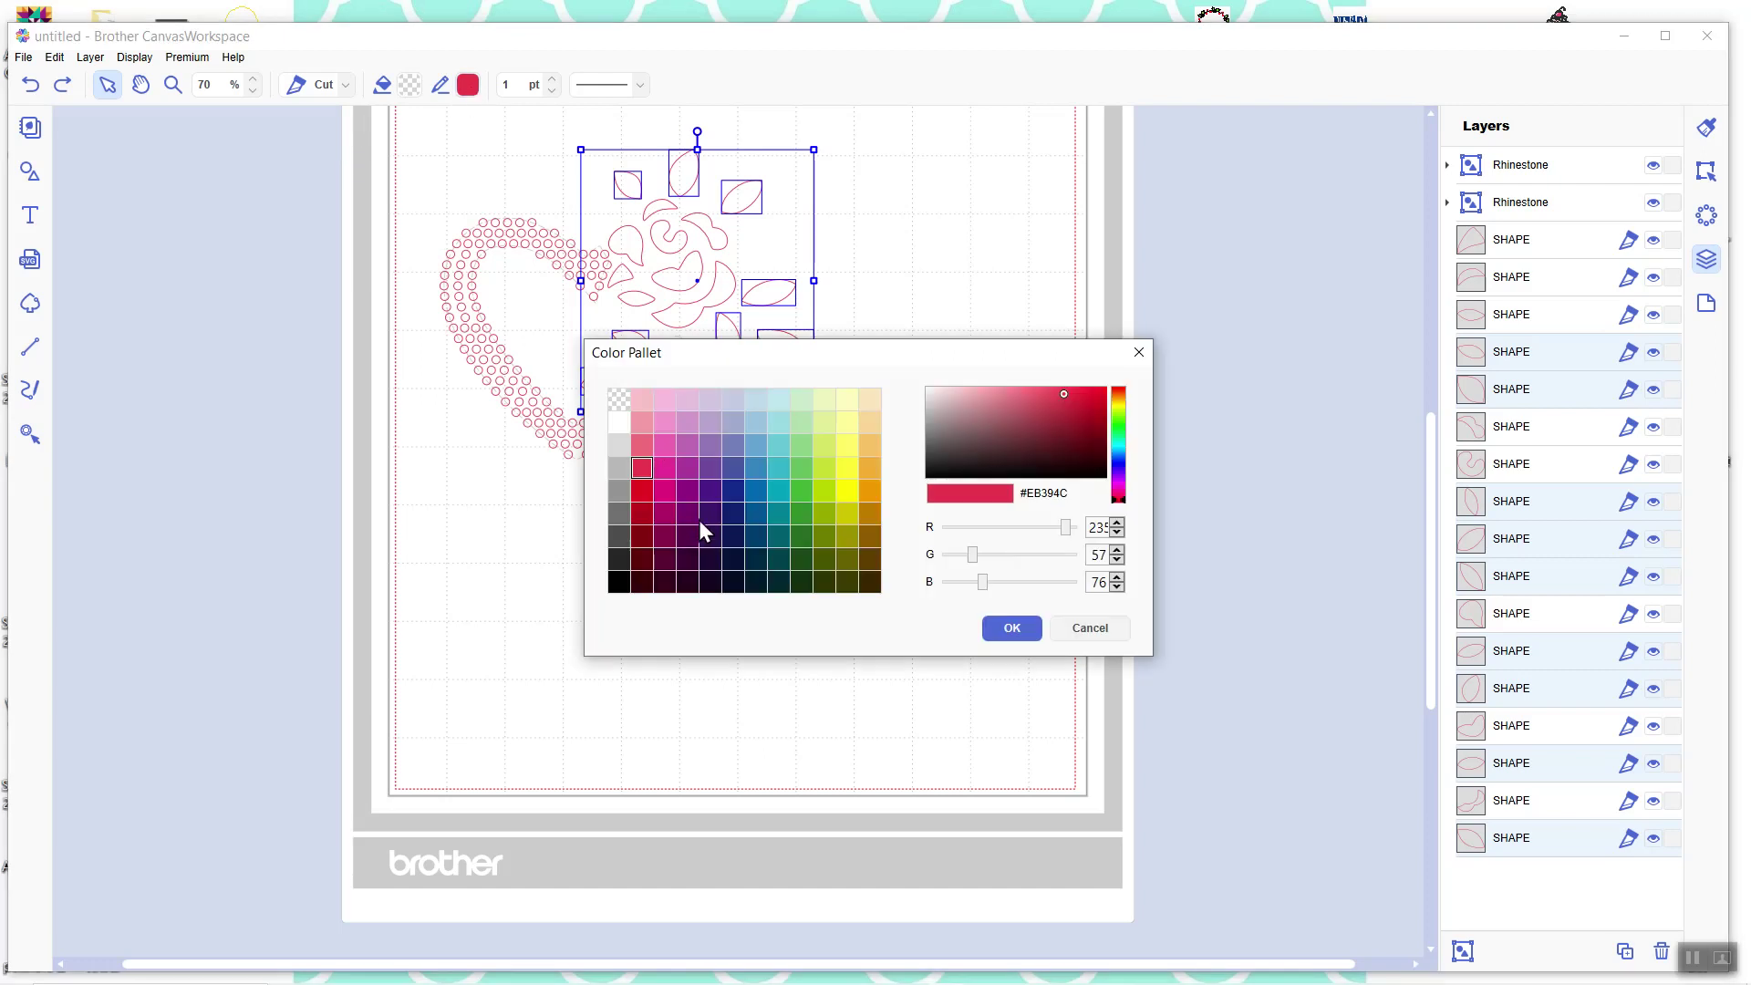
left_click(803, 538)
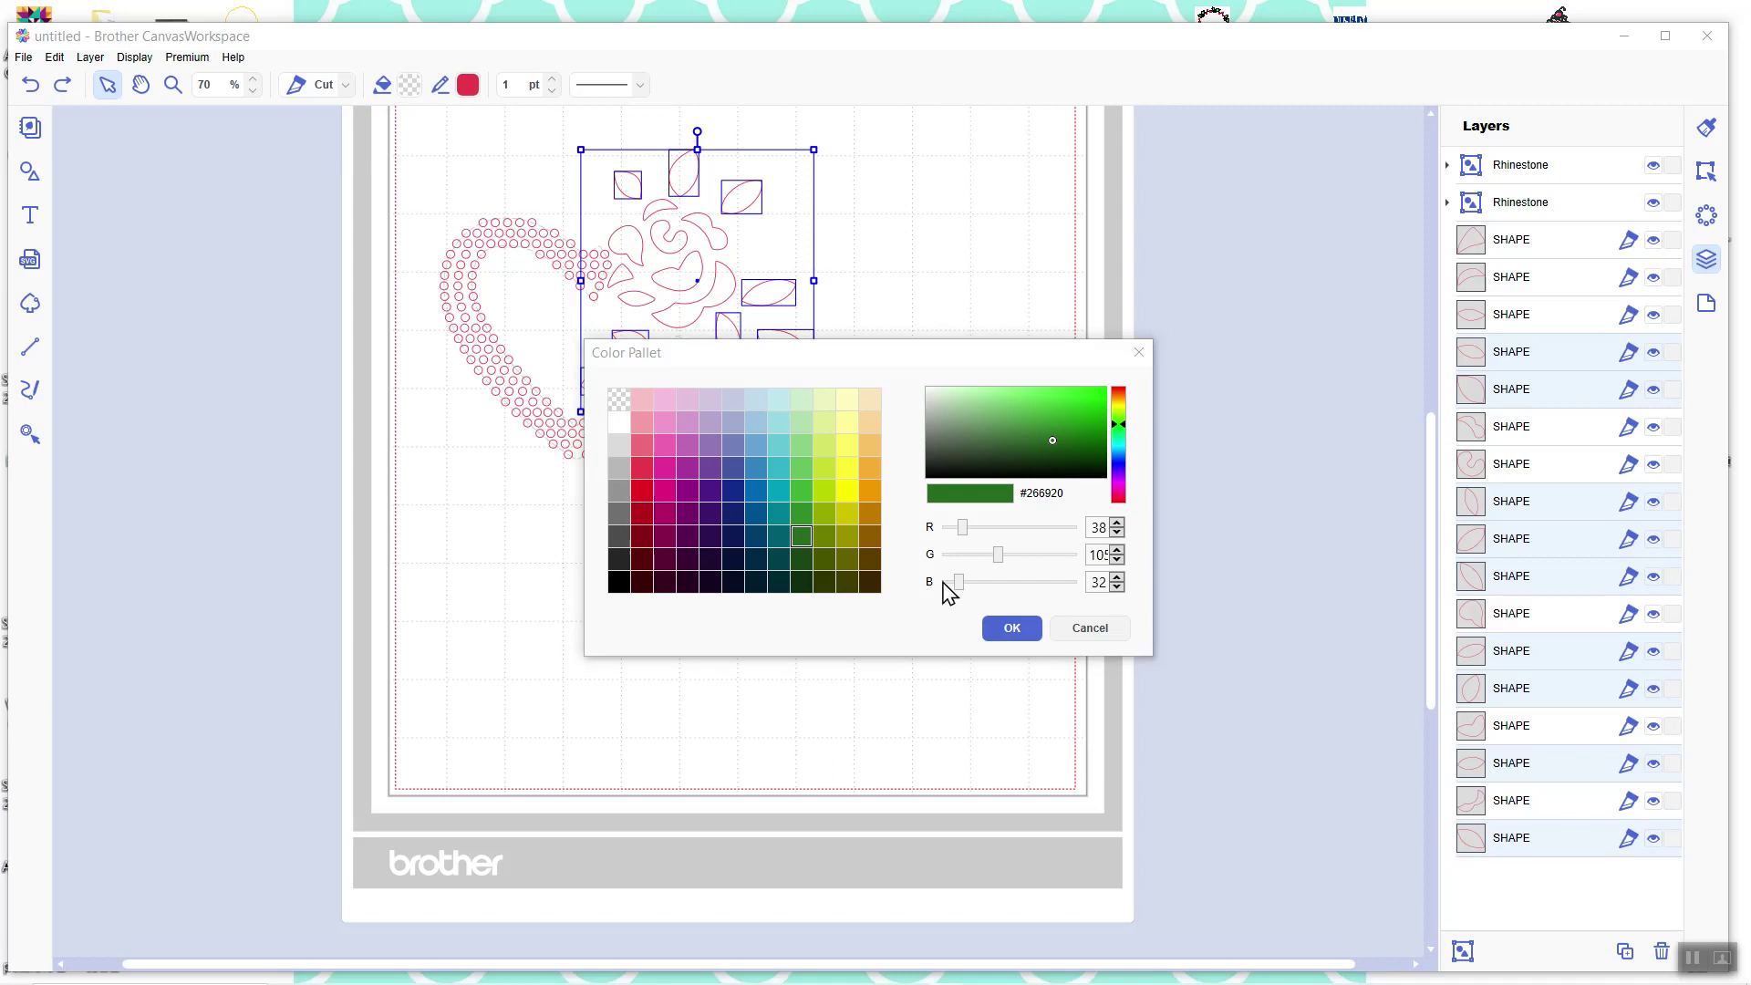
left_click(1014, 631)
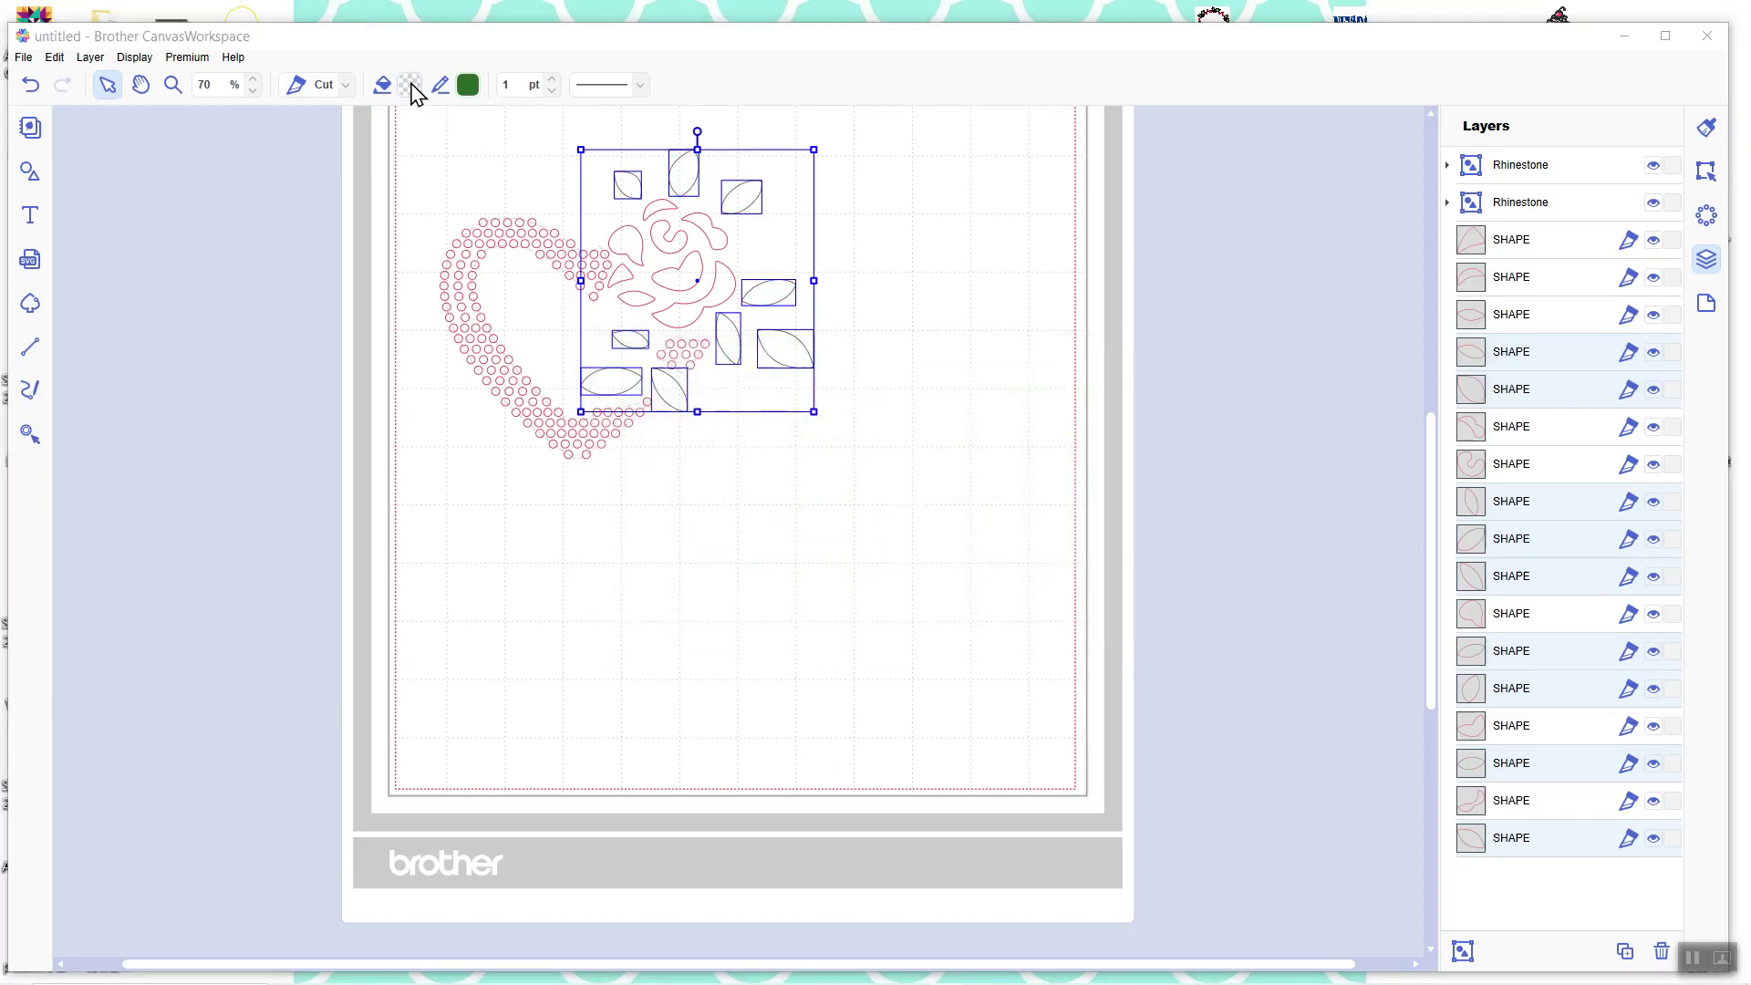
Fill the nine leaves with the same dark green #266920 and clear the selection
left_click(410, 87)
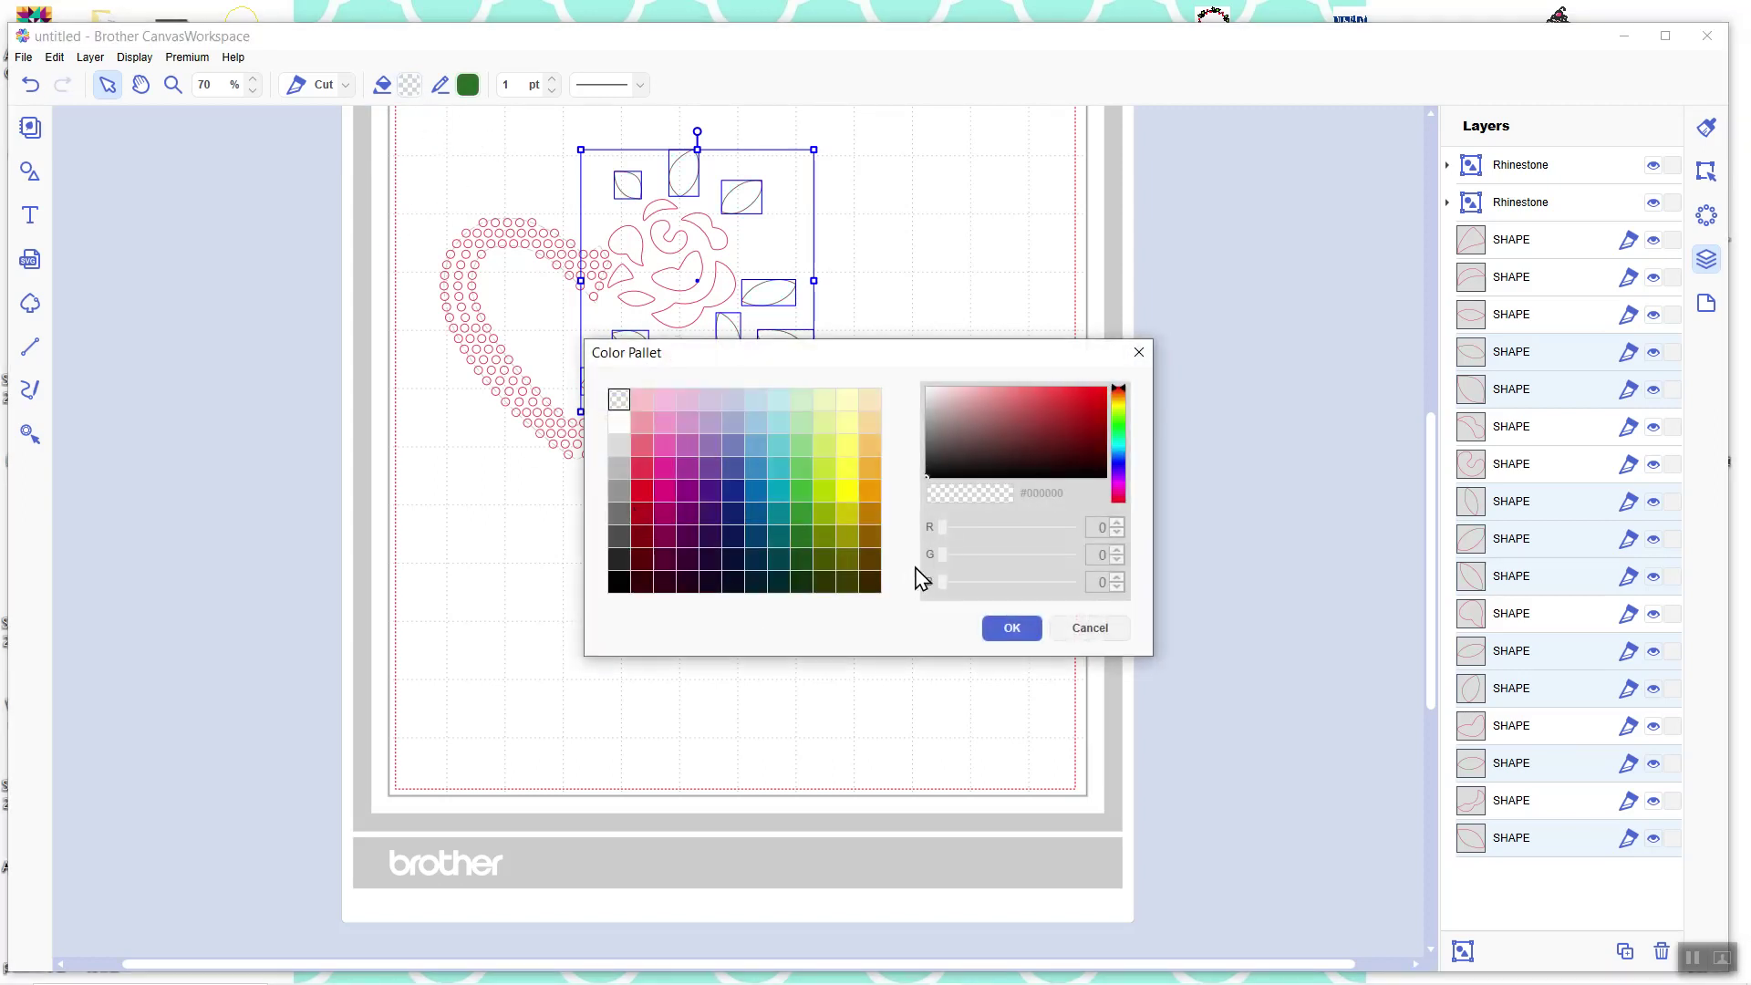
left_click(800, 537)
left_click(1015, 629)
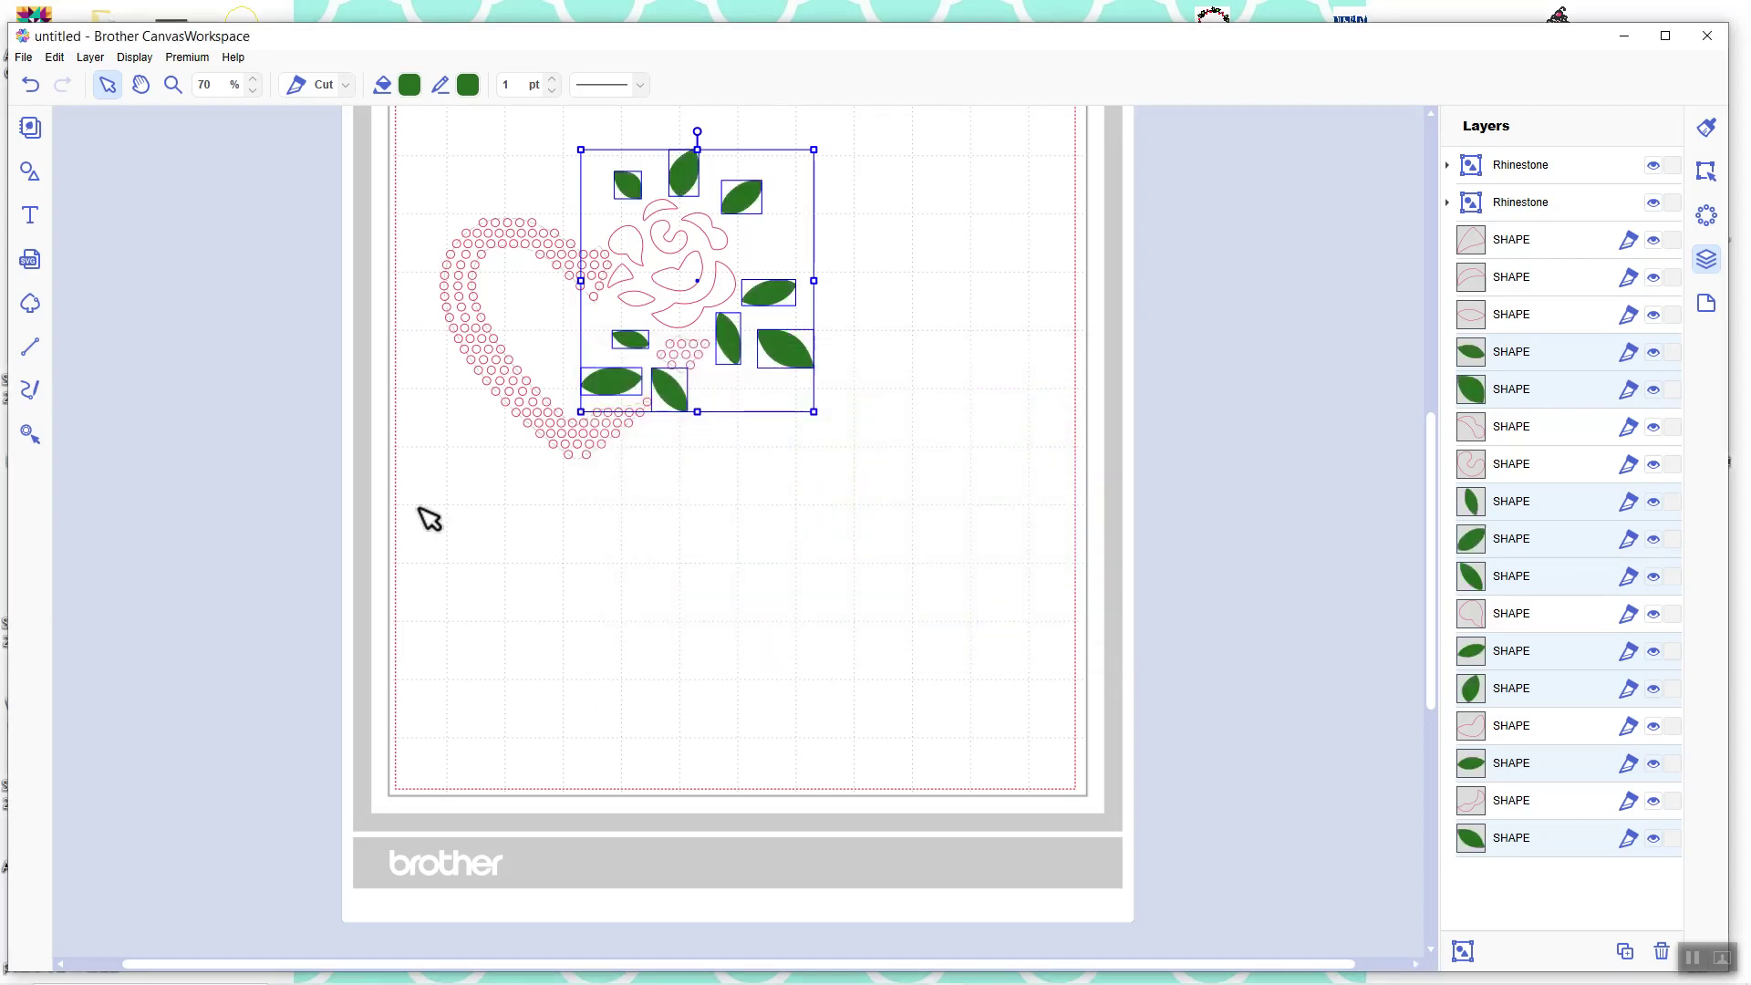
left_click(798, 639)
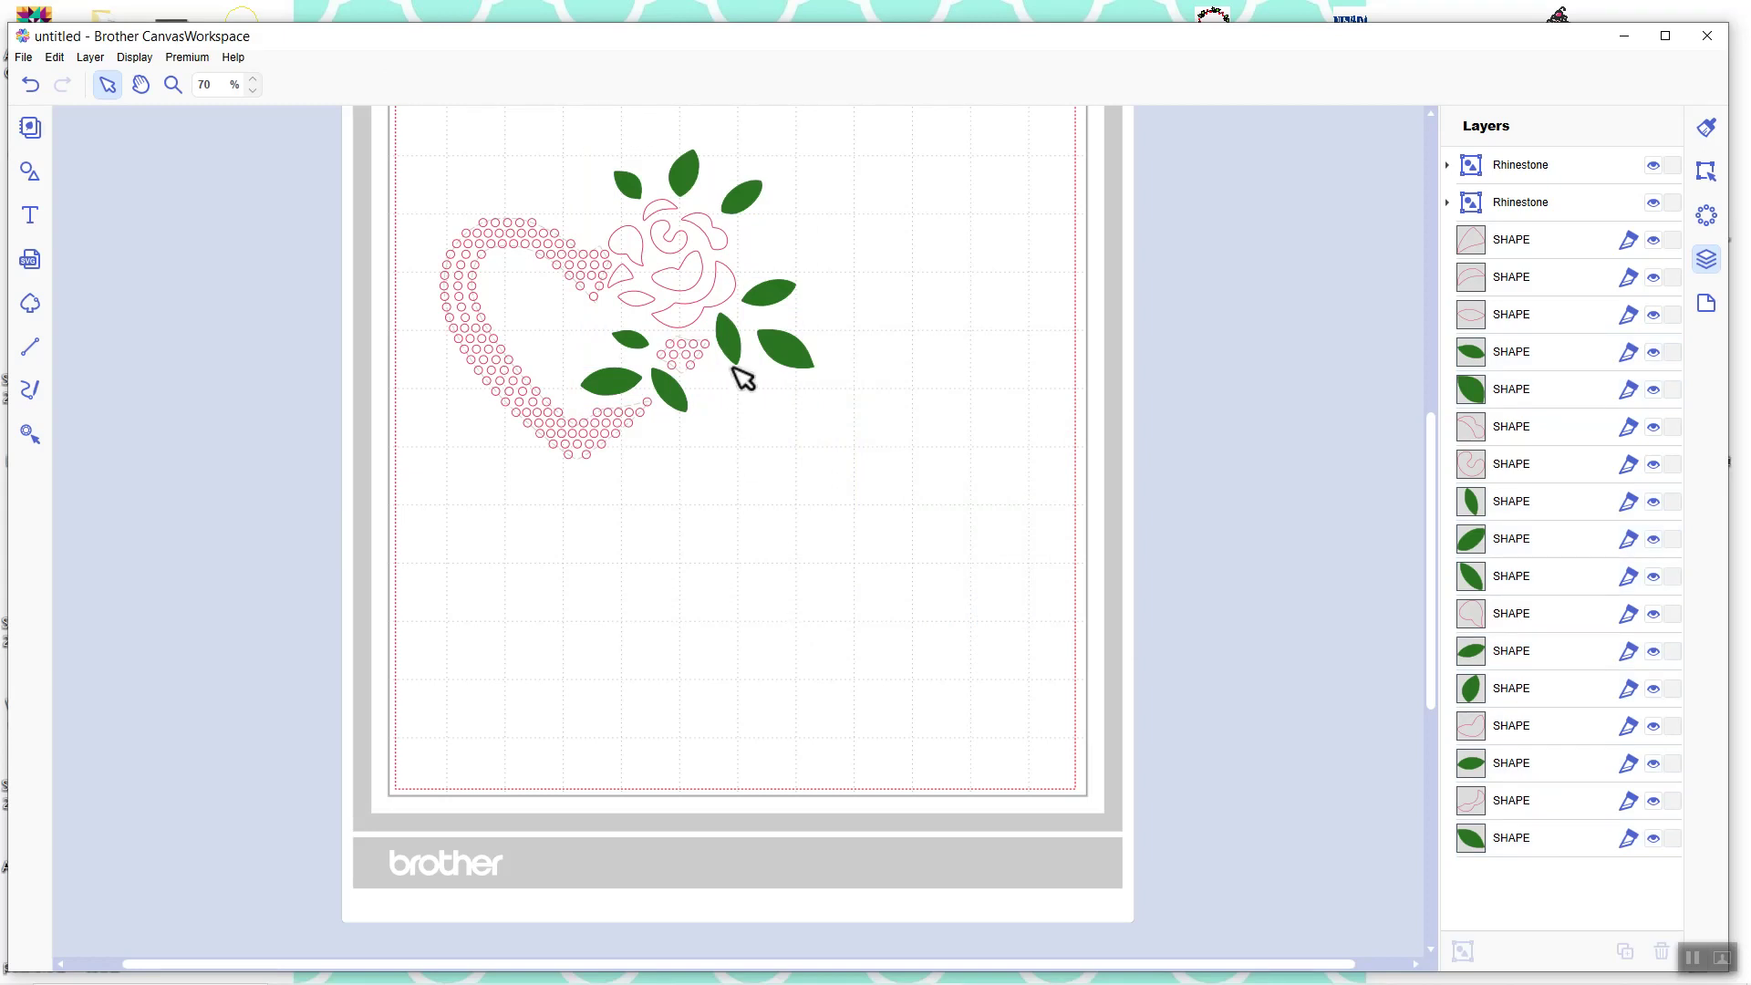
Select five of the rose's petals together: the upper-side ones, the small oval one and the large lower one
left_click(637, 247)
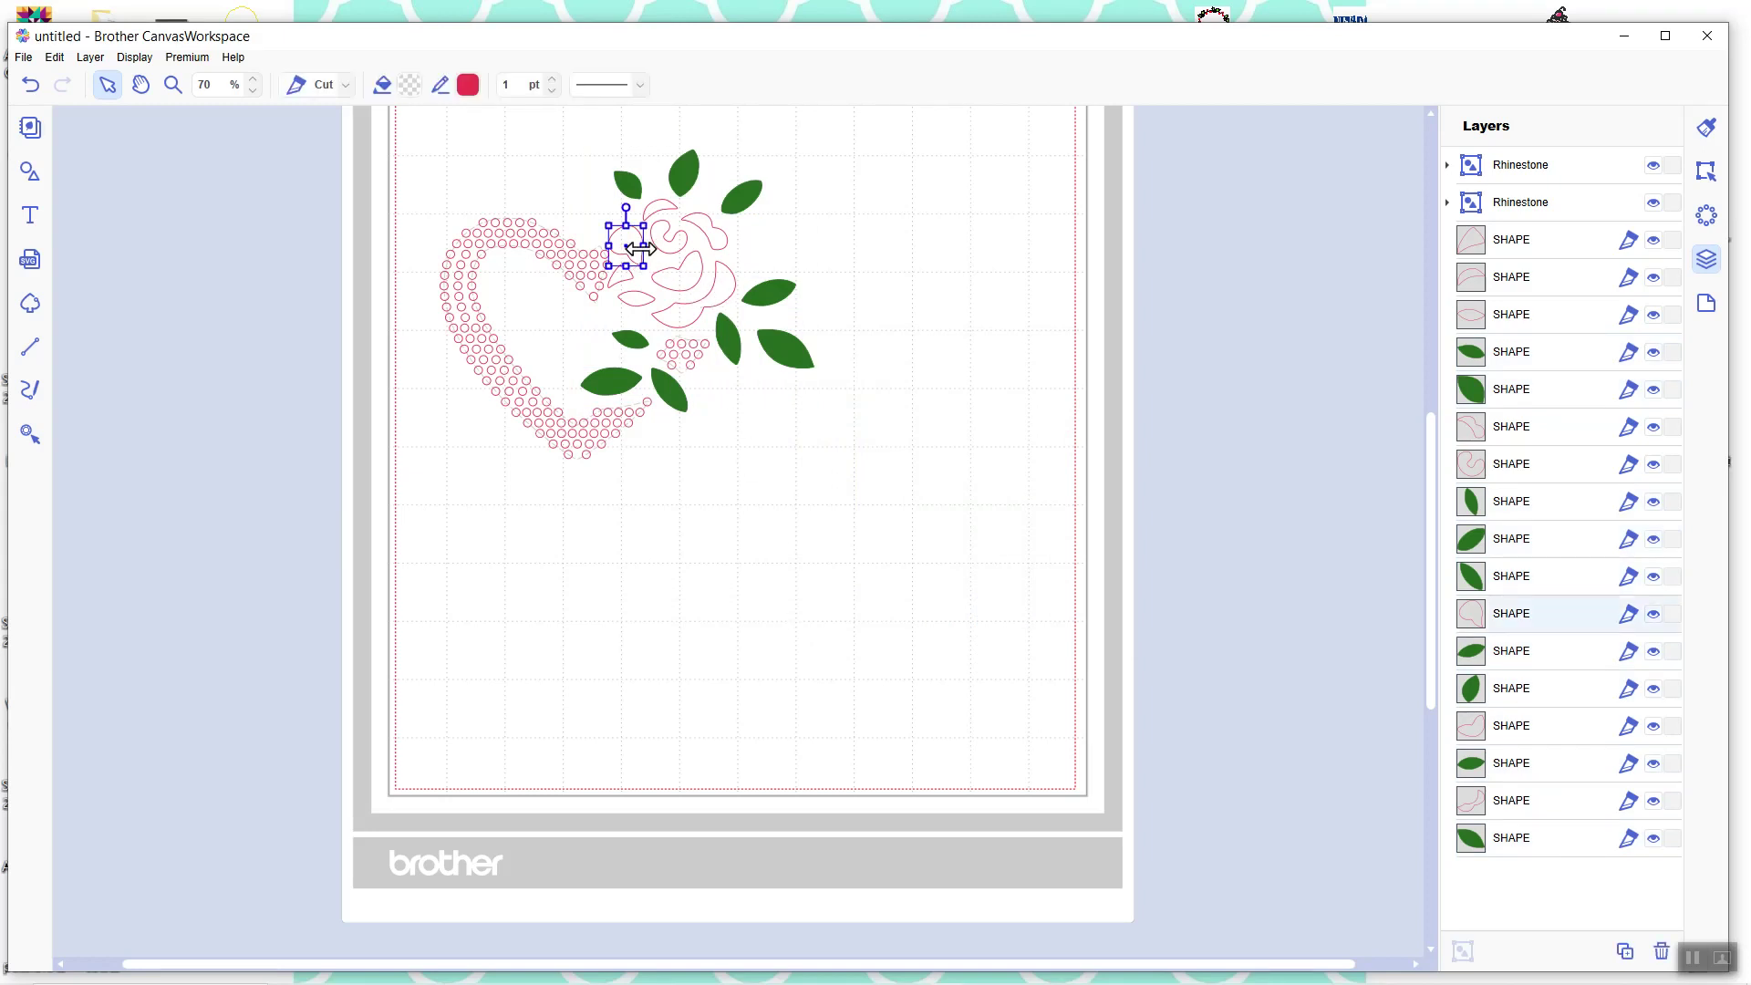
left_click(680, 222, "shift")
left_click(702, 236, "shift")
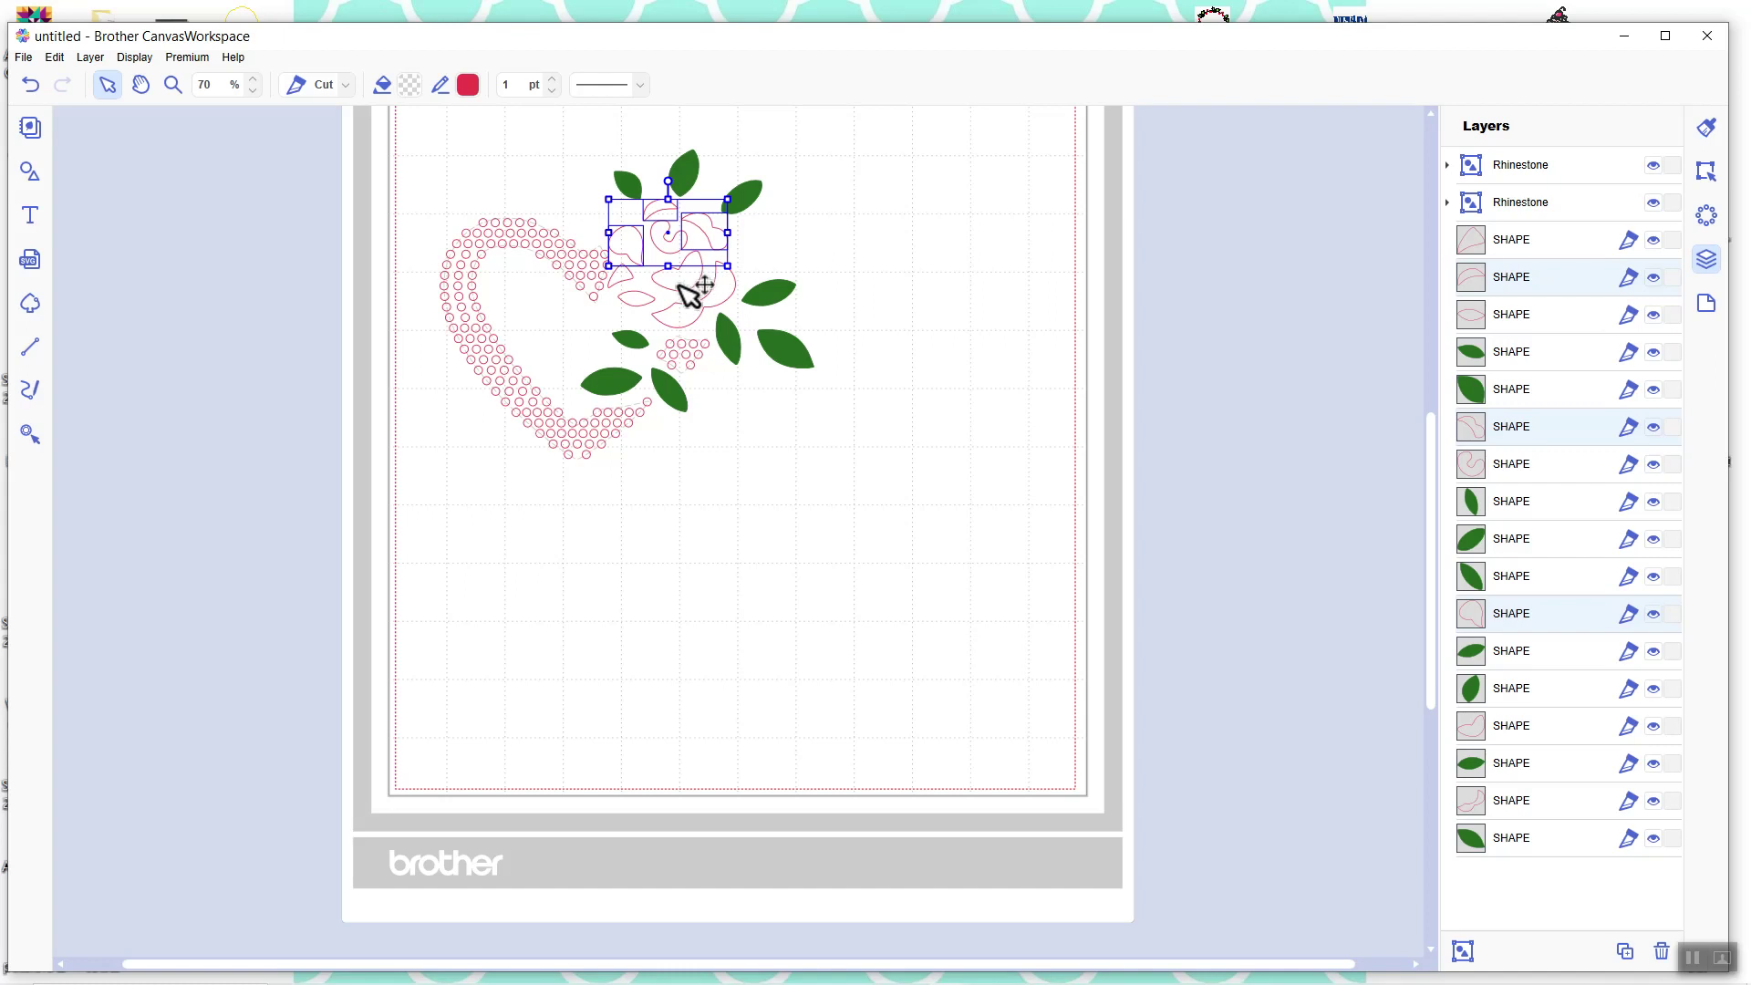
left_click(637, 298, "shift")
left_click(678, 321, "shift")
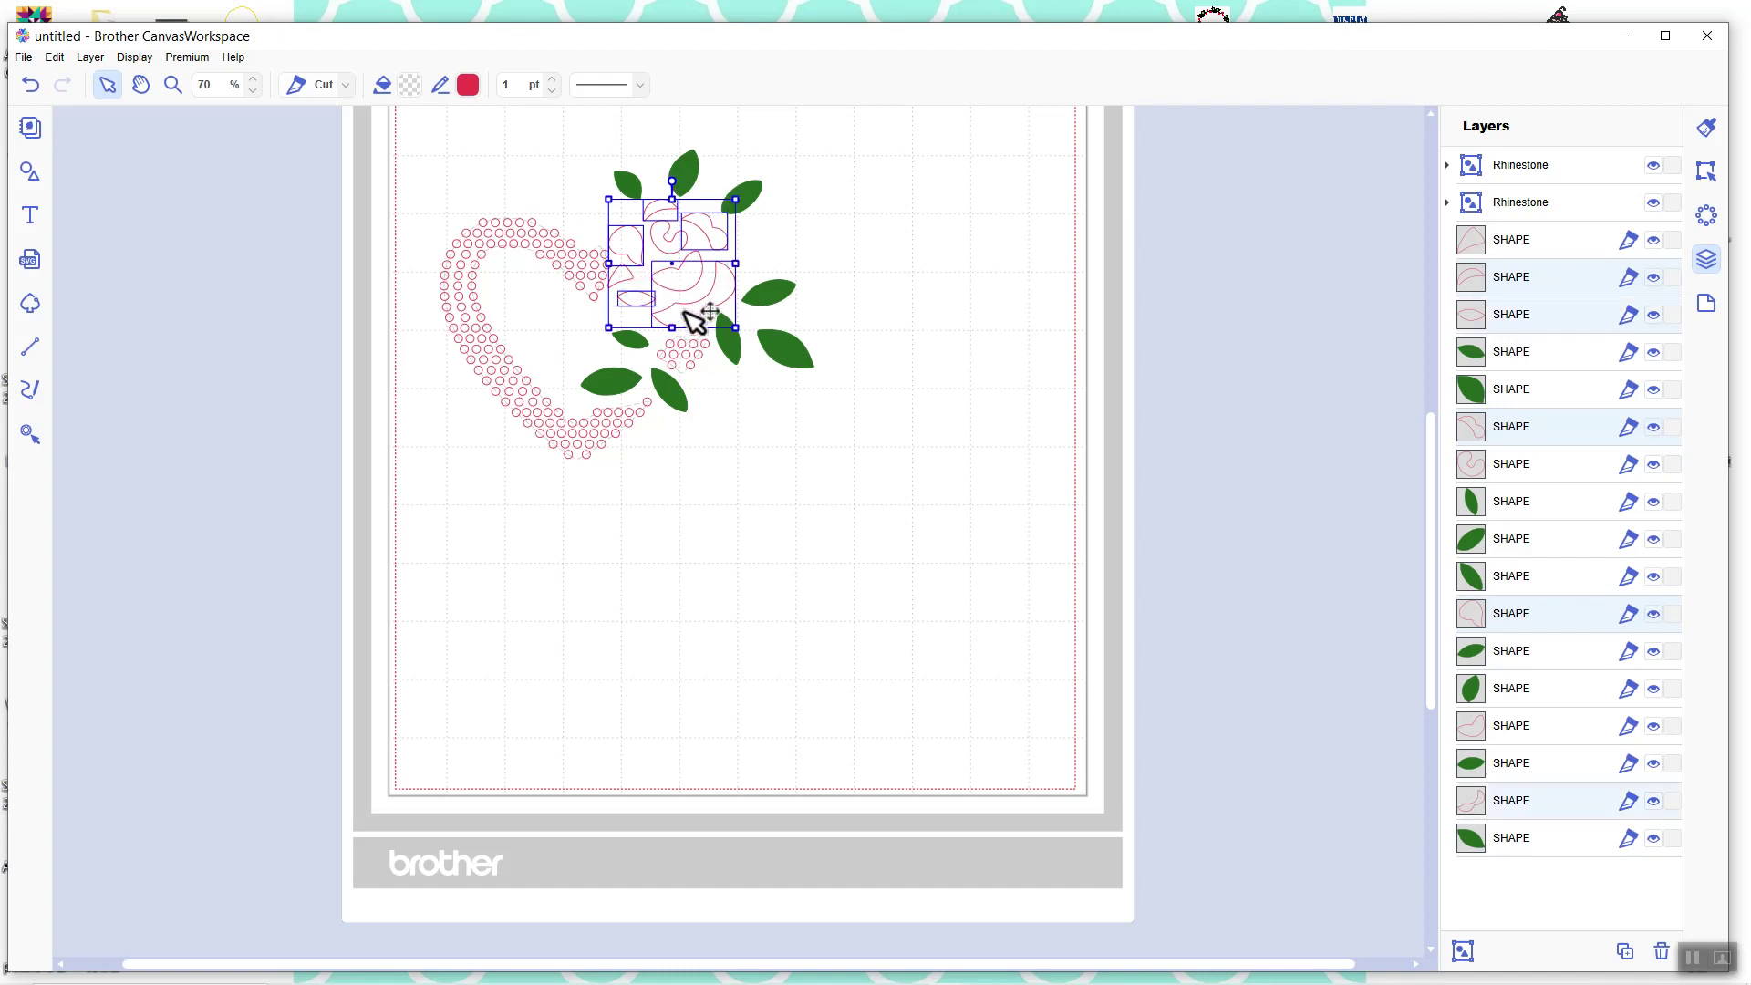
Set the line color of the selected rose petals to light pink #F8BFDF
left_click(469, 85)
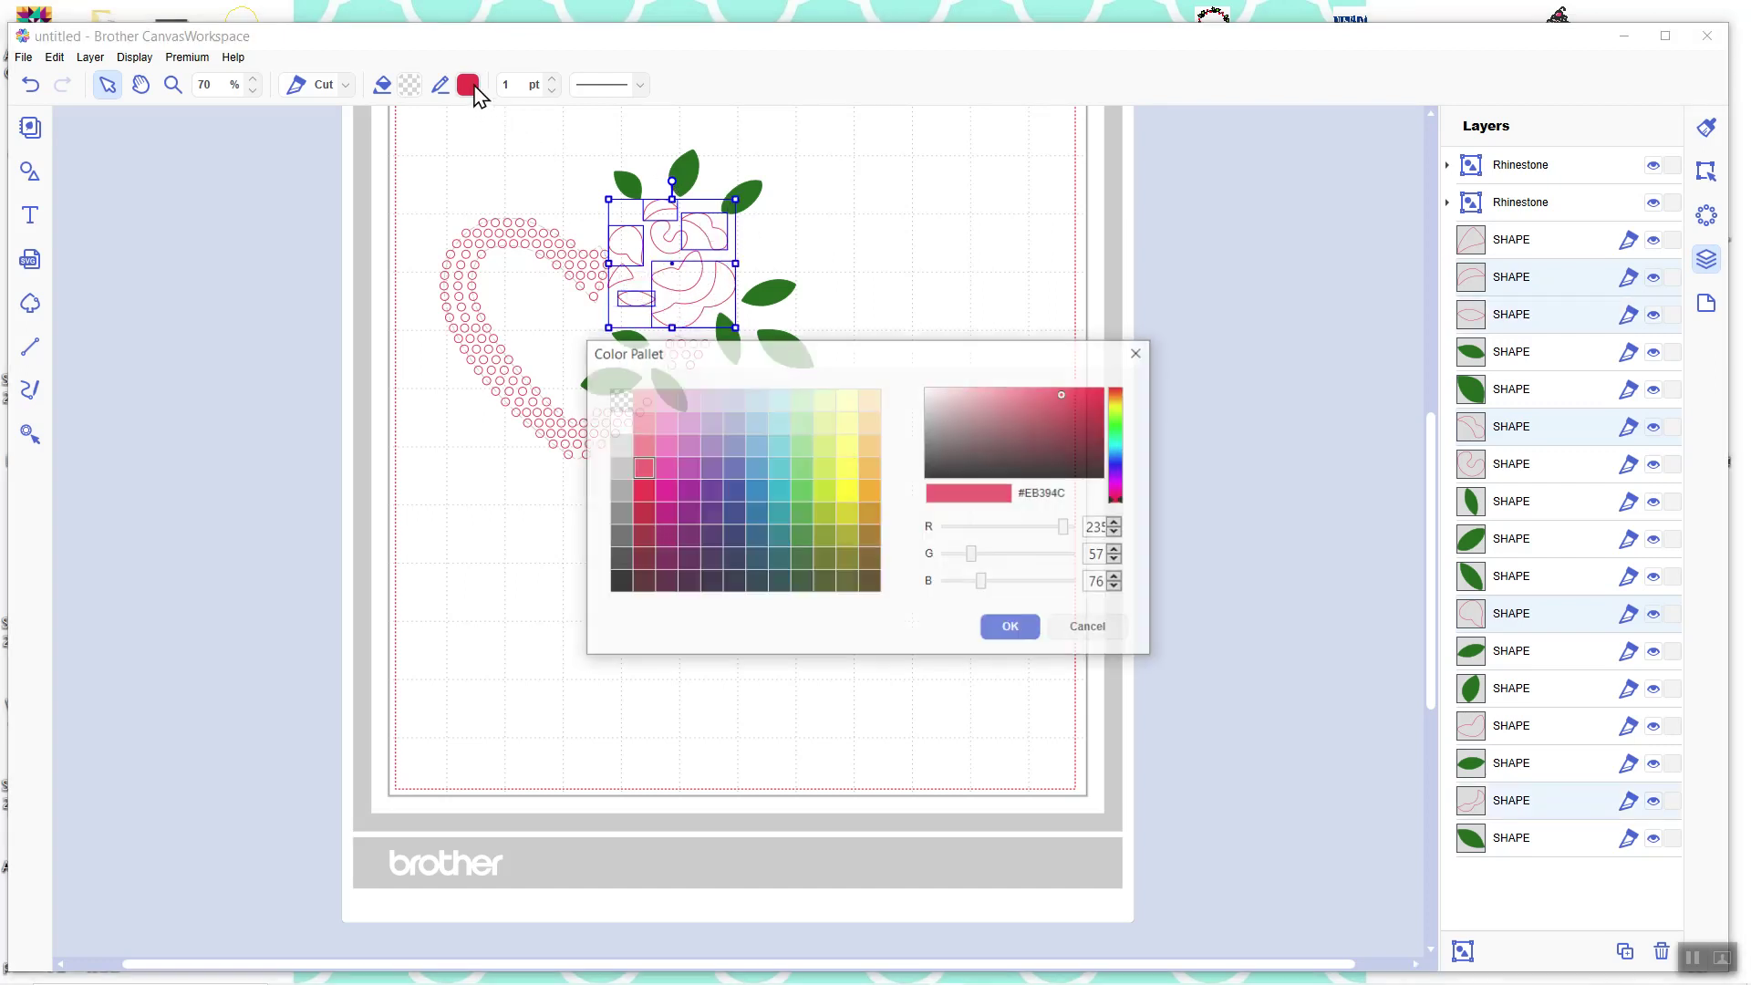
left_click(666, 399)
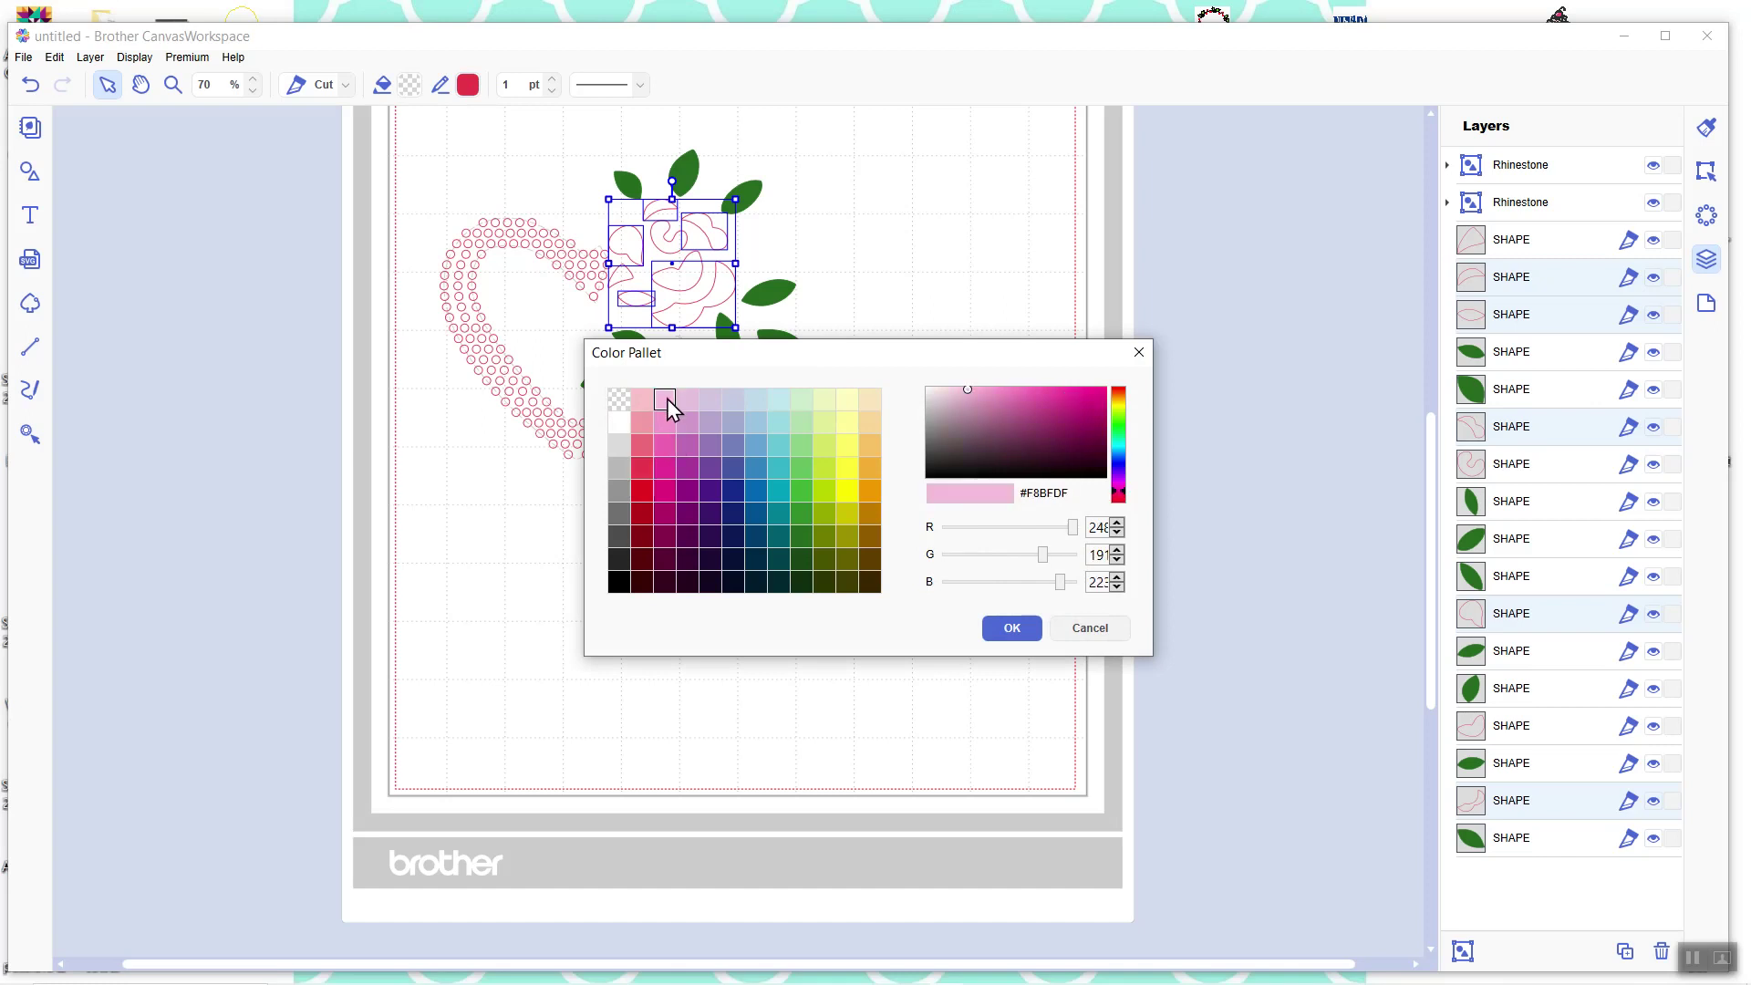
left_click(1014, 635)
Add the three remaining rose pieces to the selection and set the line color of all petals to pink #EF66B2
left_click(621, 274, "shift")
left_click(704, 284, "shift")
left_click(679, 242, "shift")
left_click(450, 85)
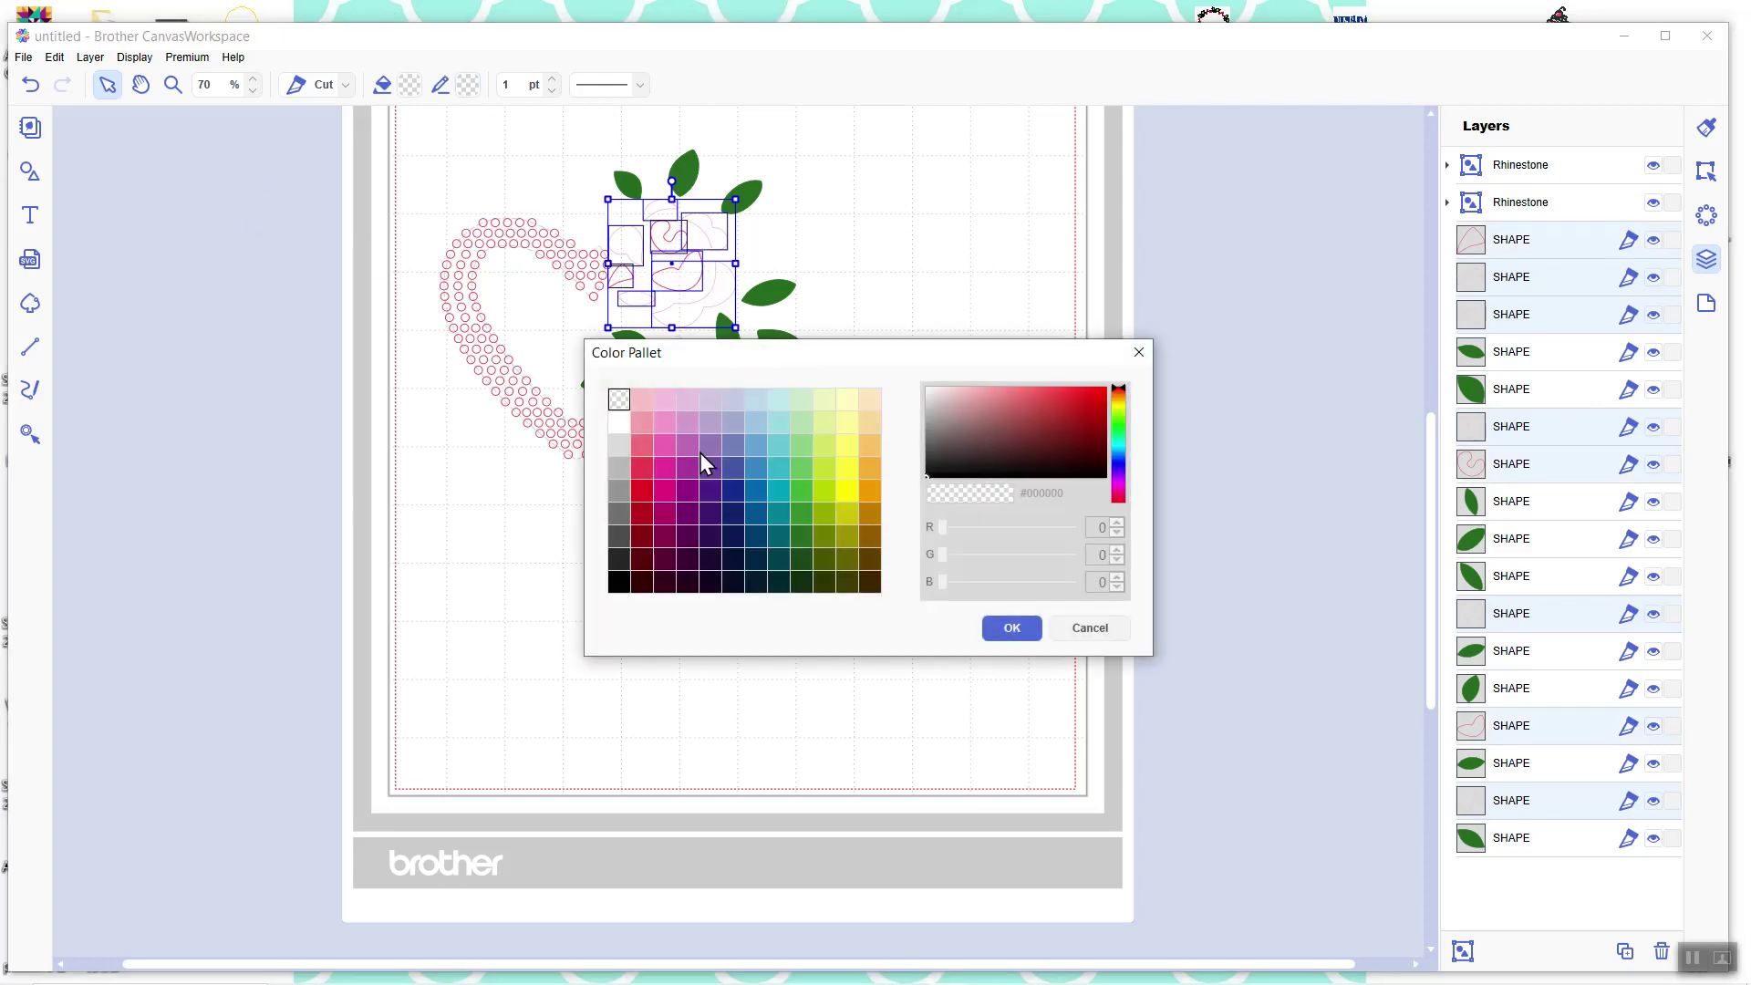
left_click(664, 399)
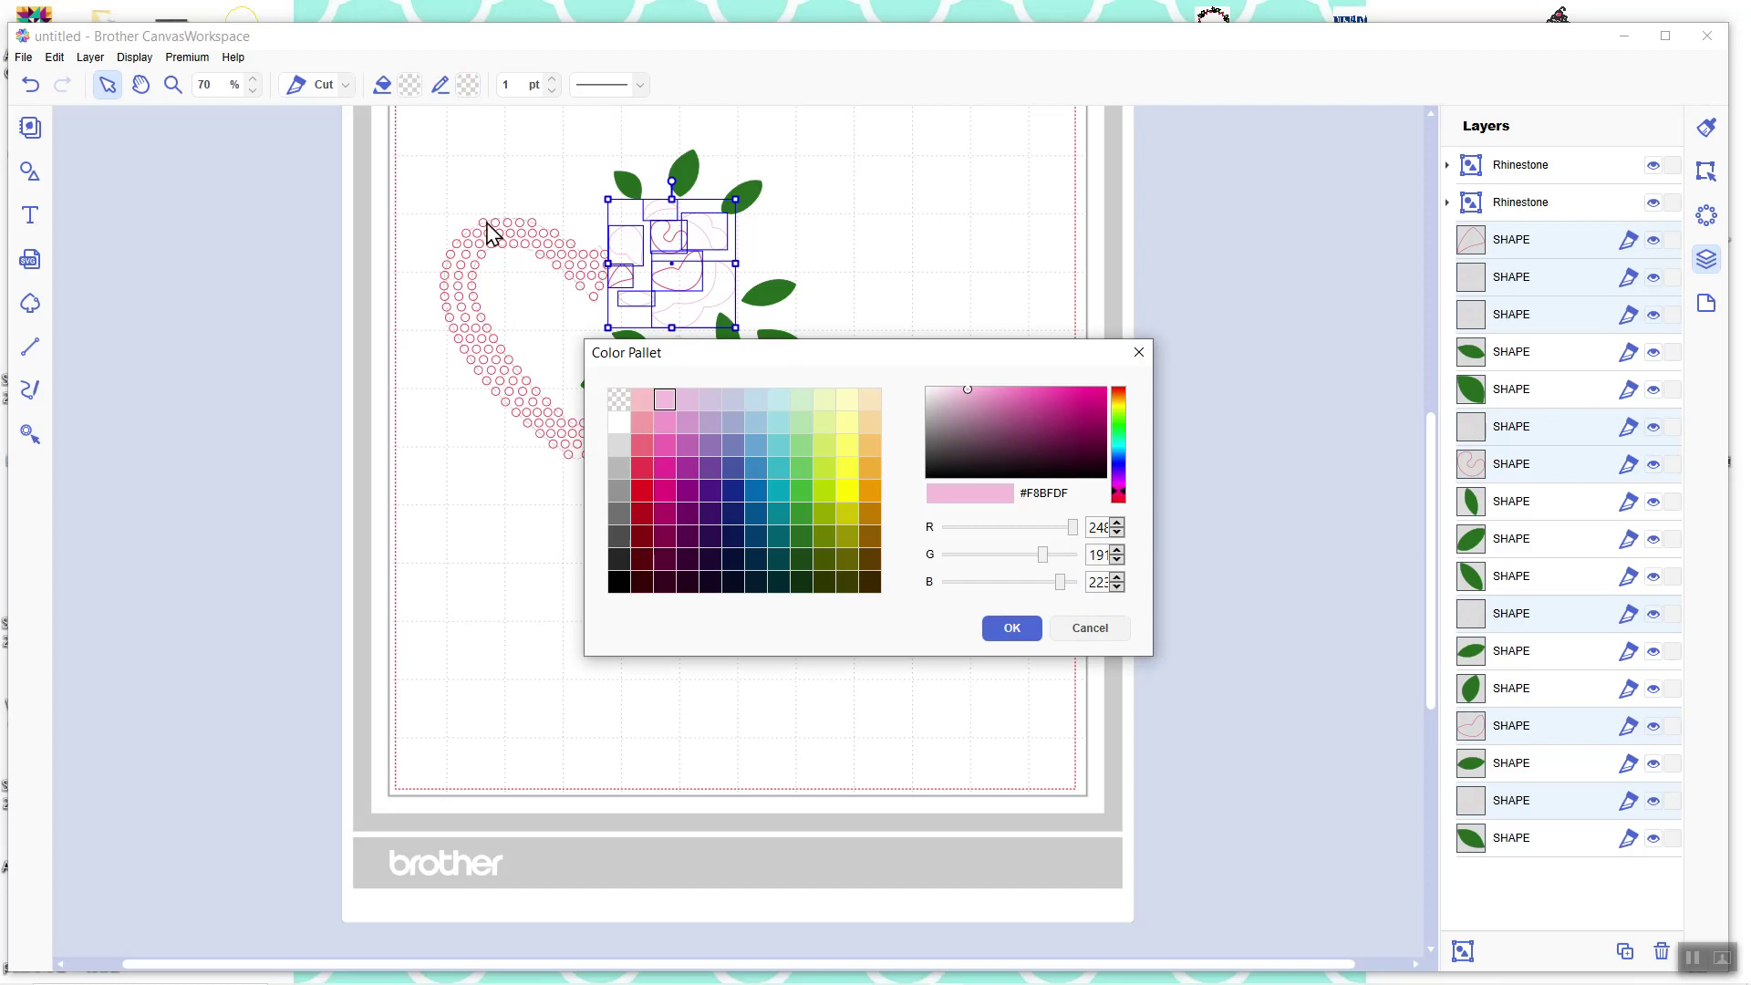
left_click(665, 446)
left_click(409, 84)
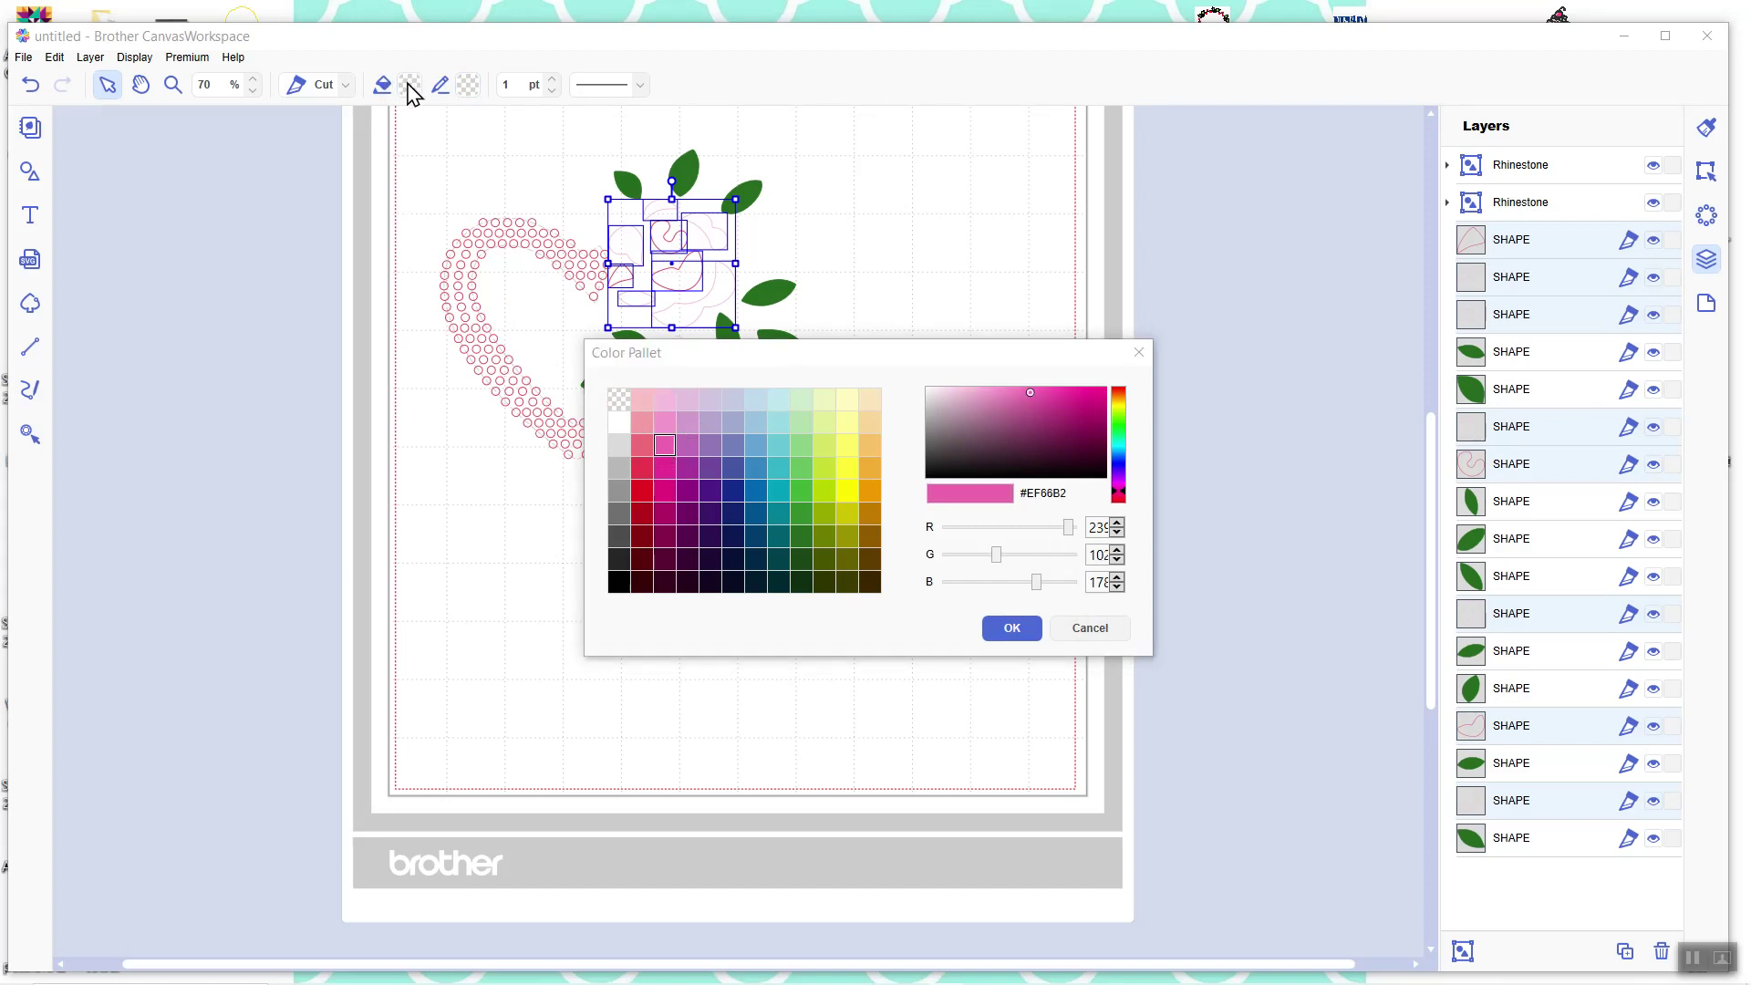
left_click(1010, 629)
Fill all the rose petals with pink #EF66B2 and clear the selection
left_click(409, 84)
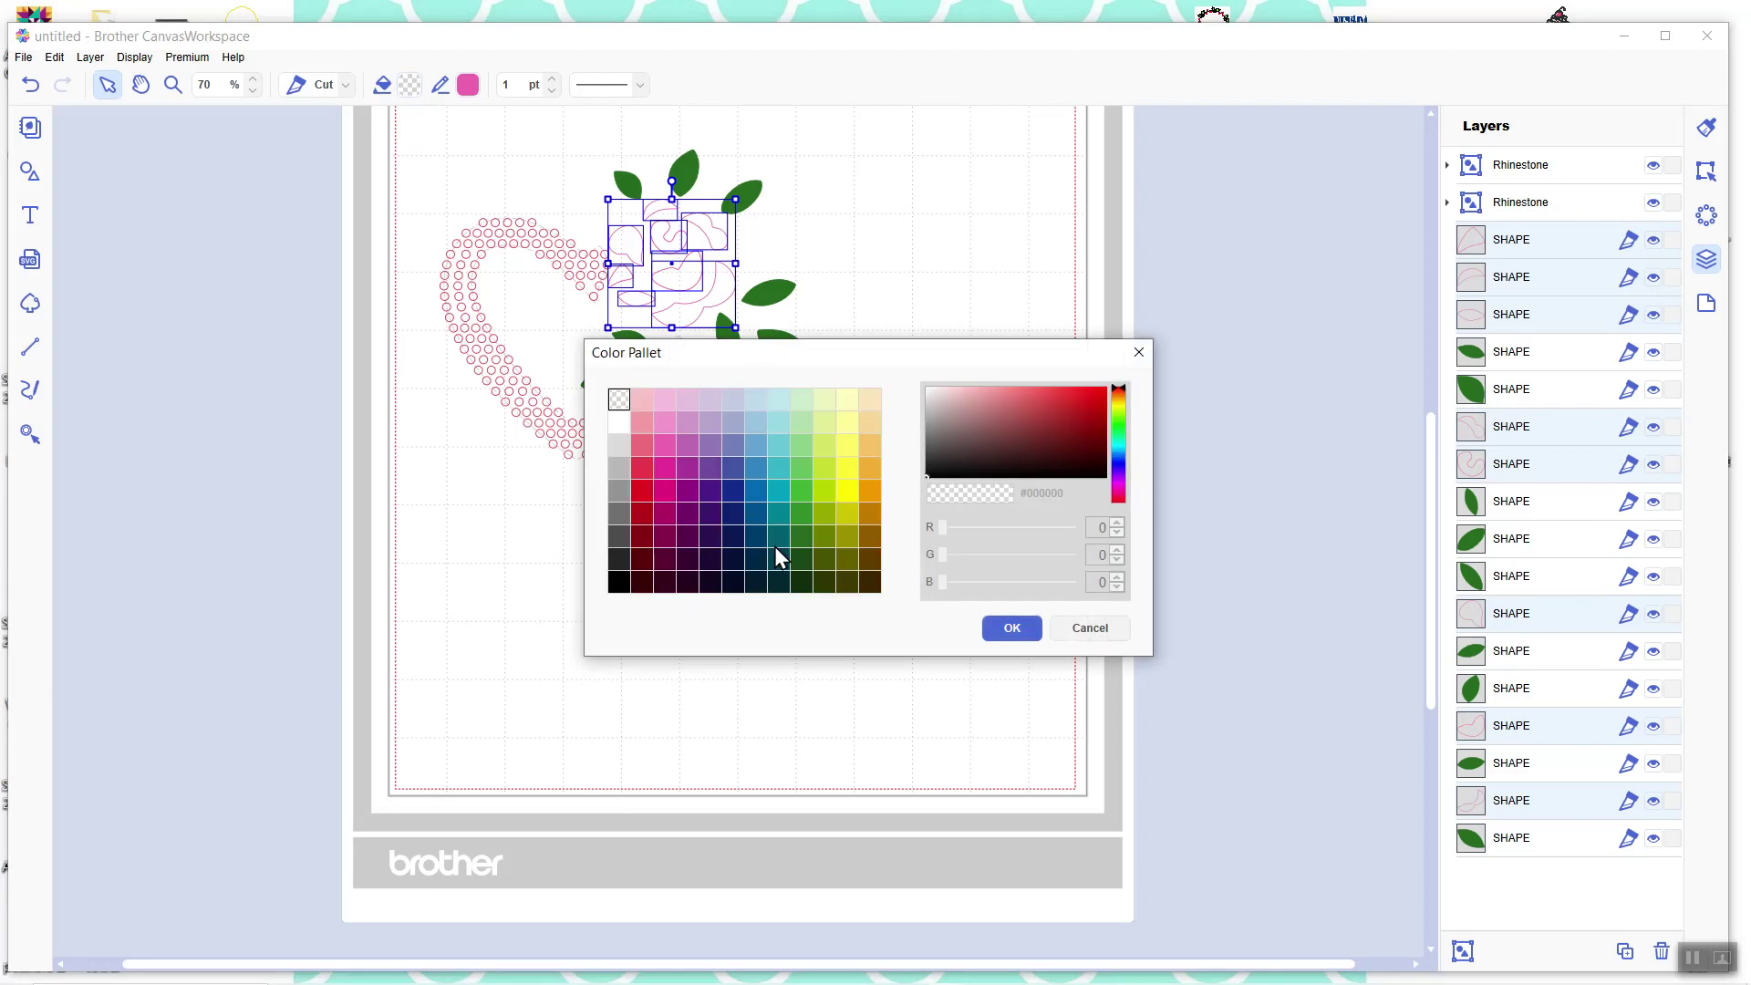
left_click(665, 444)
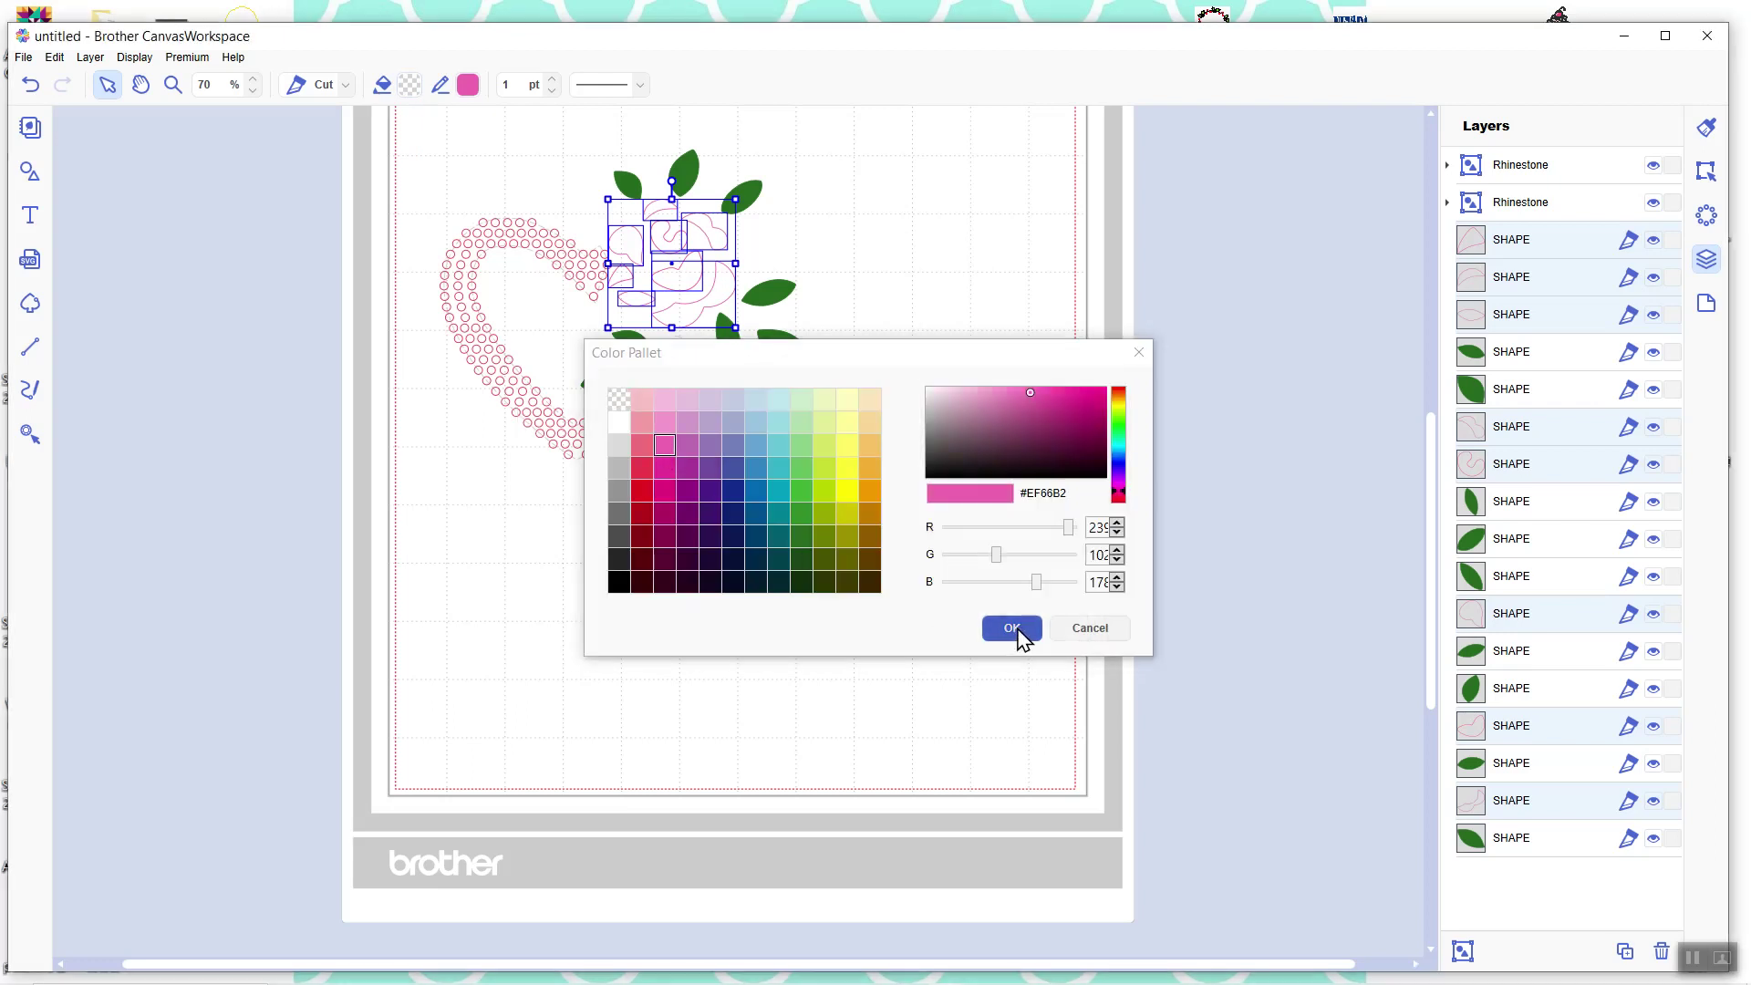
left_click(1015, 629)
left_click(792, 559)
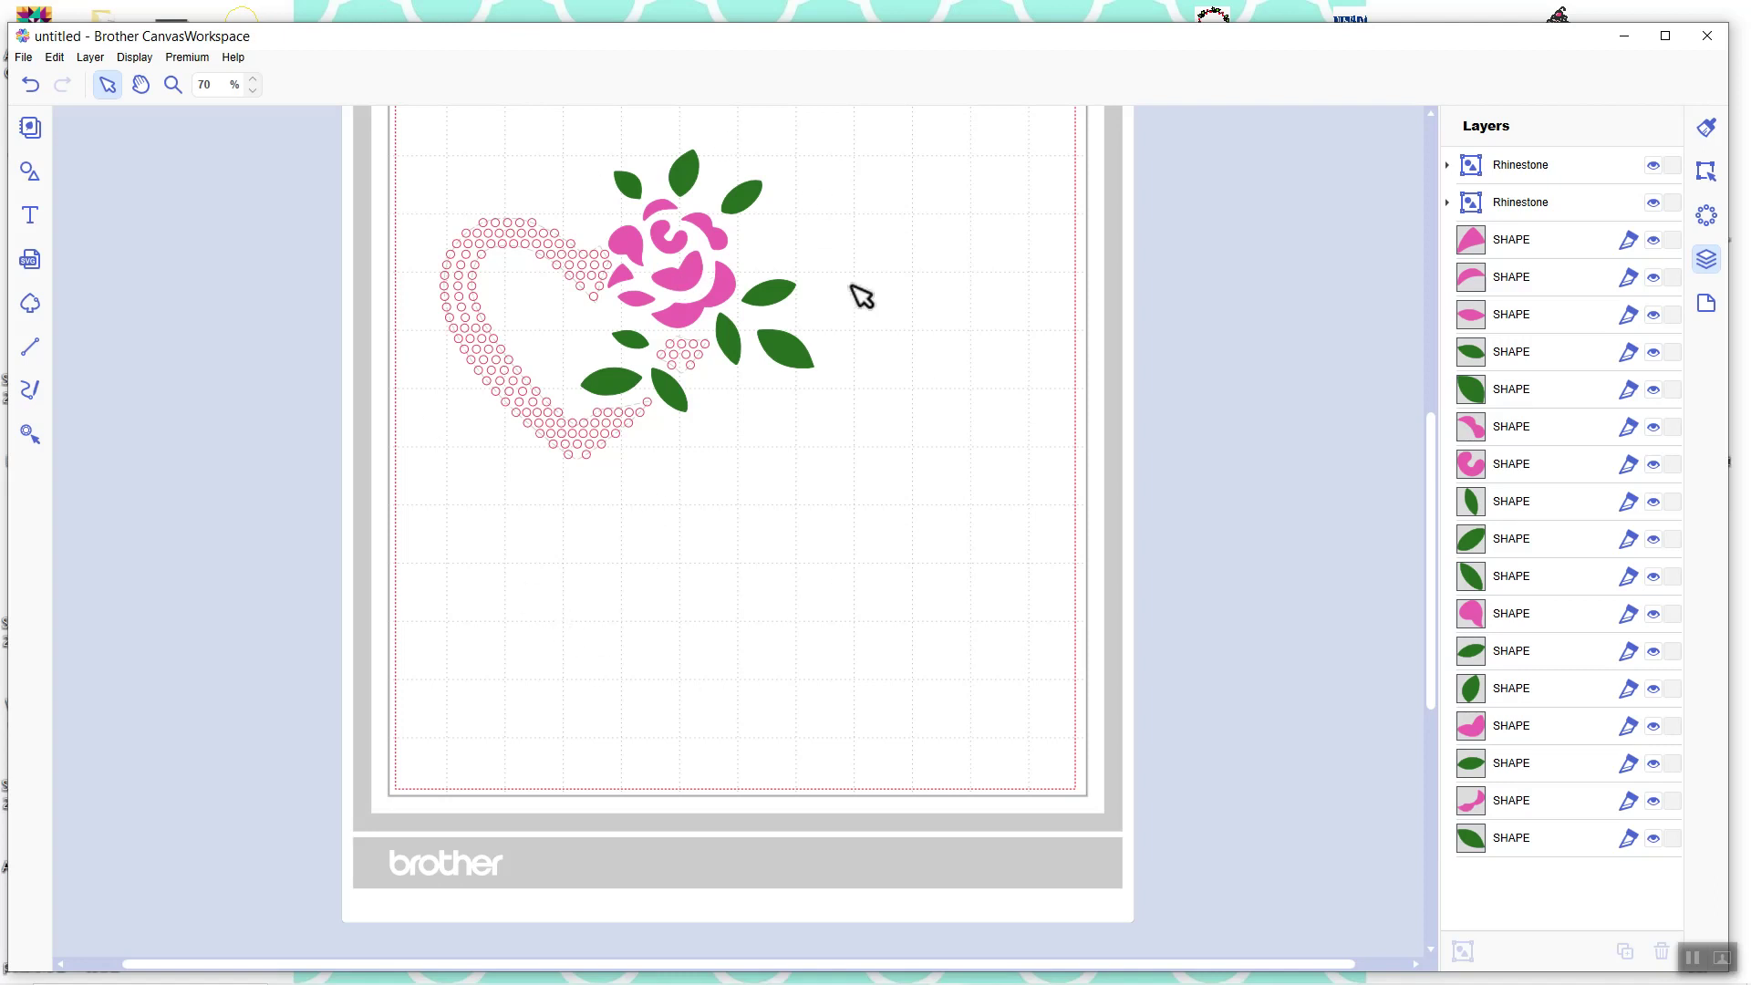
Move the five pink petal layers that lie among the leaf layers up beneath the other pink ones, above all green layers
scroll(958, 561, "up", 1)
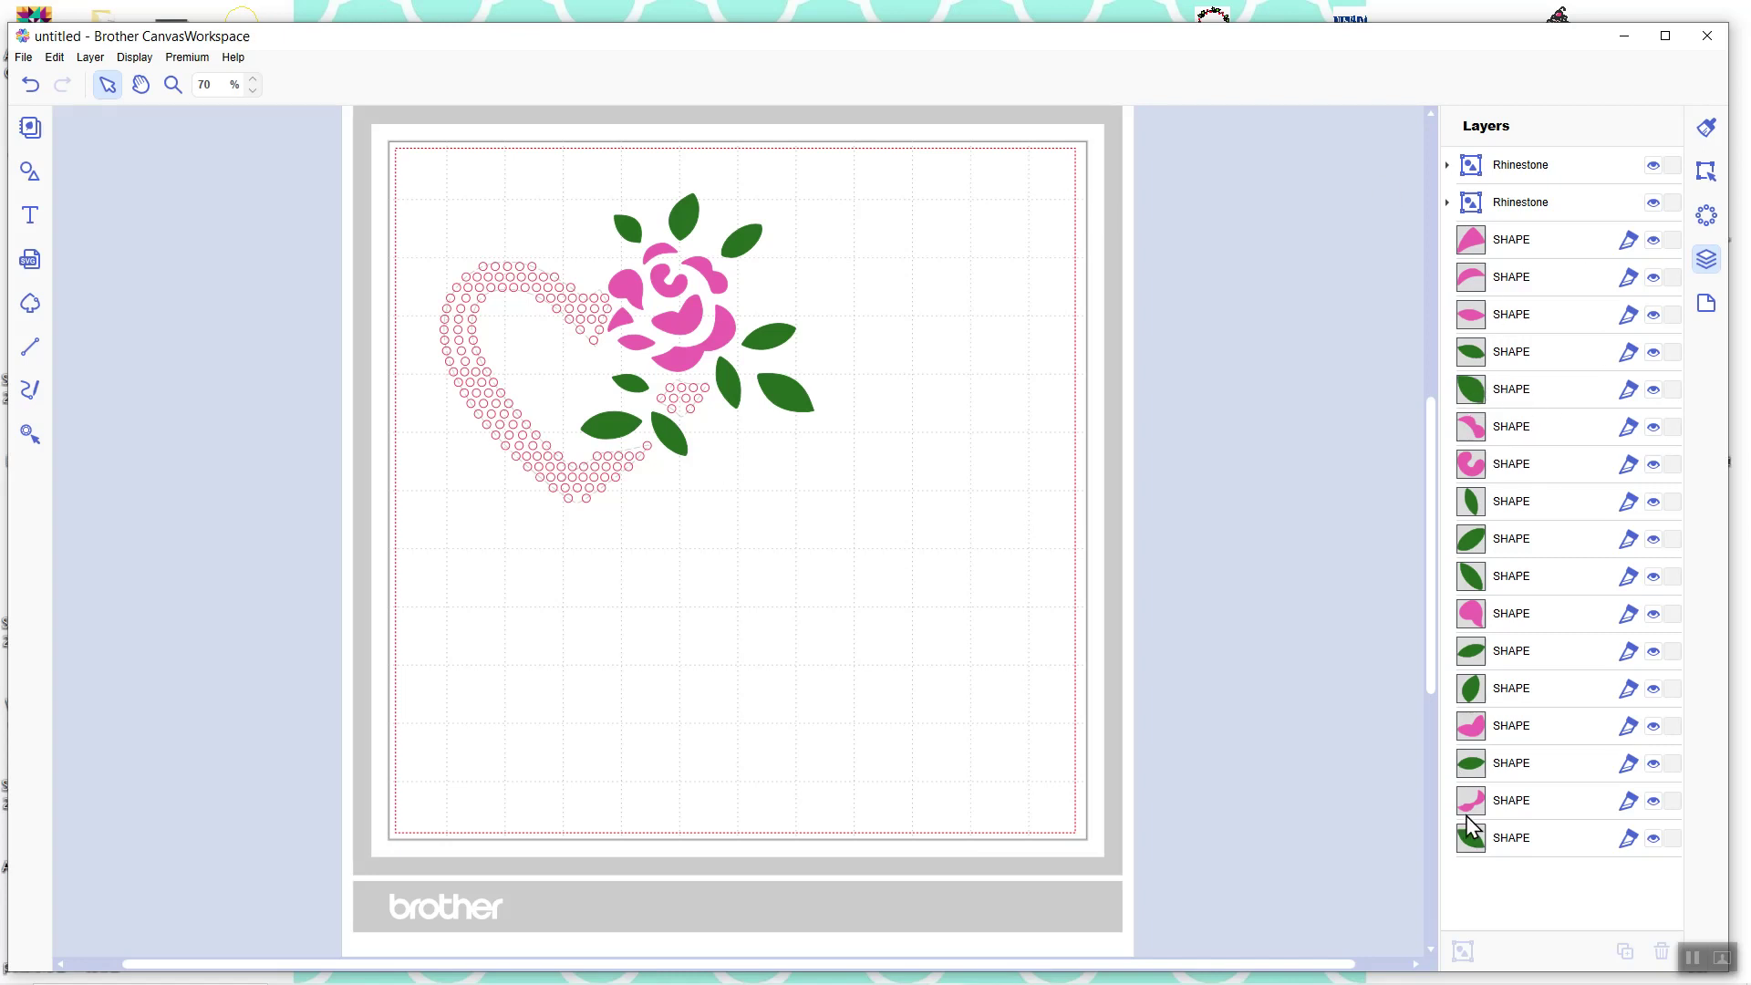
left_click(1479, 435)
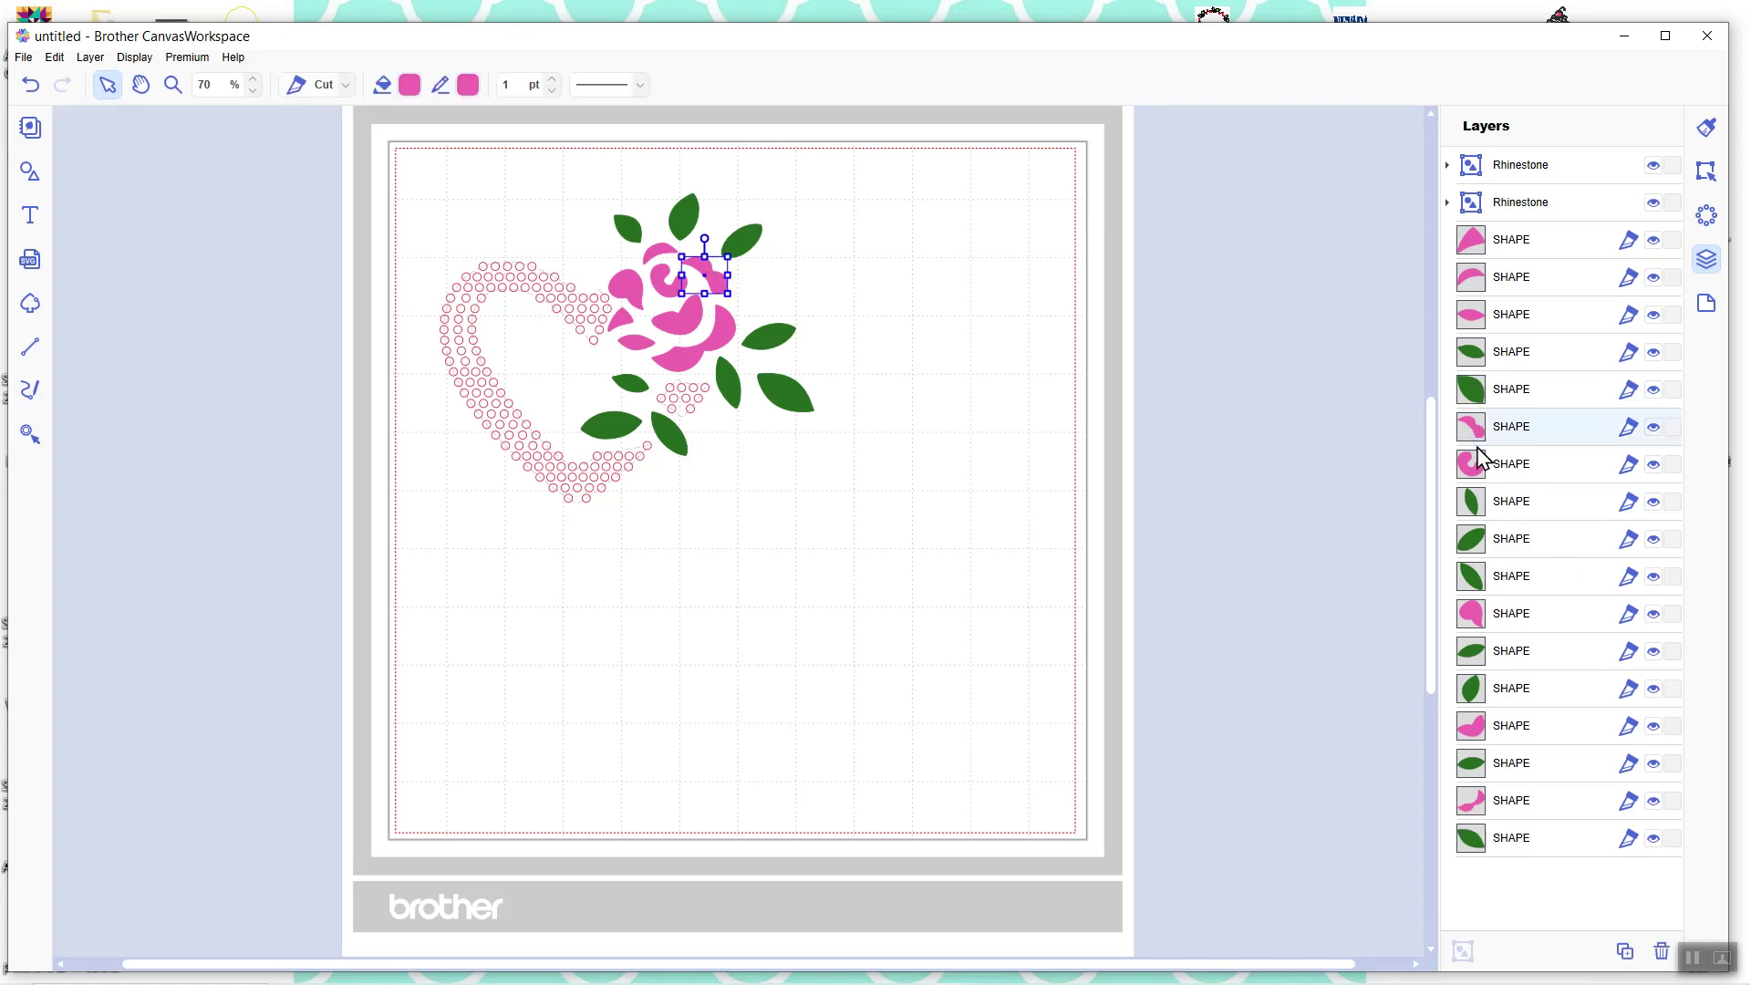
left_click(1477, 473, "shift")
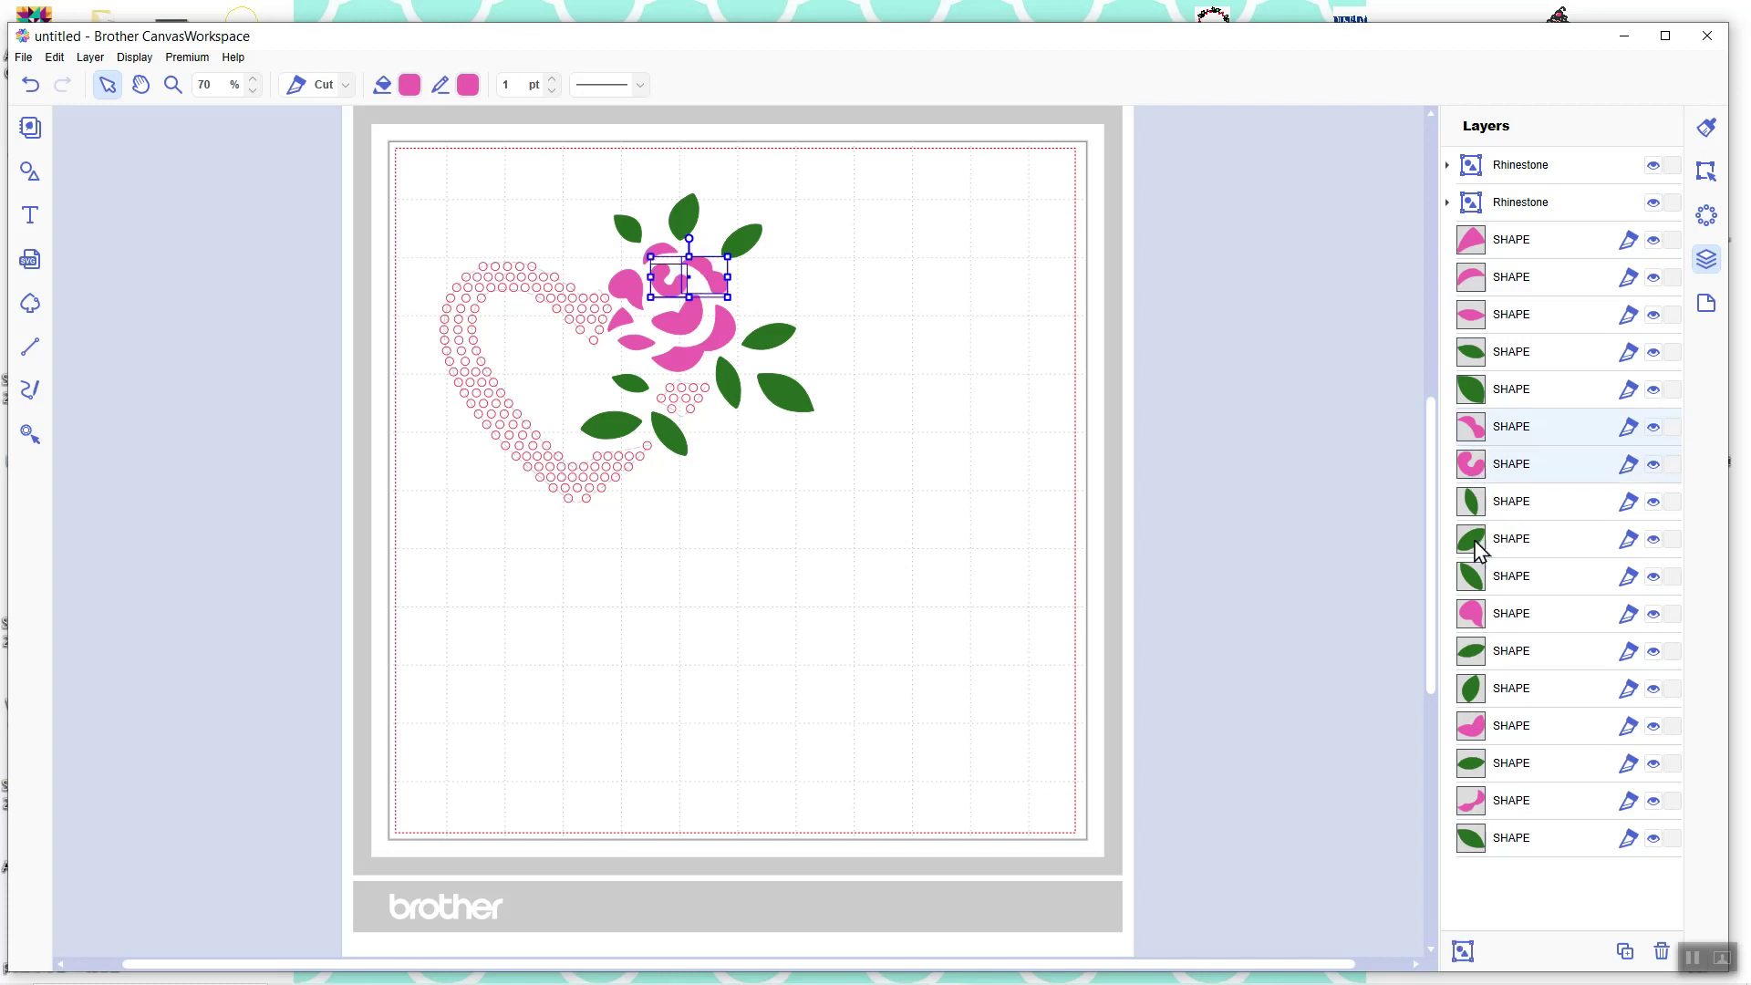
left_click(1468, 621, "shift")
left_click(1470, 802, "ctrl")
left_click_drag(1513, 457, 1476, 340)
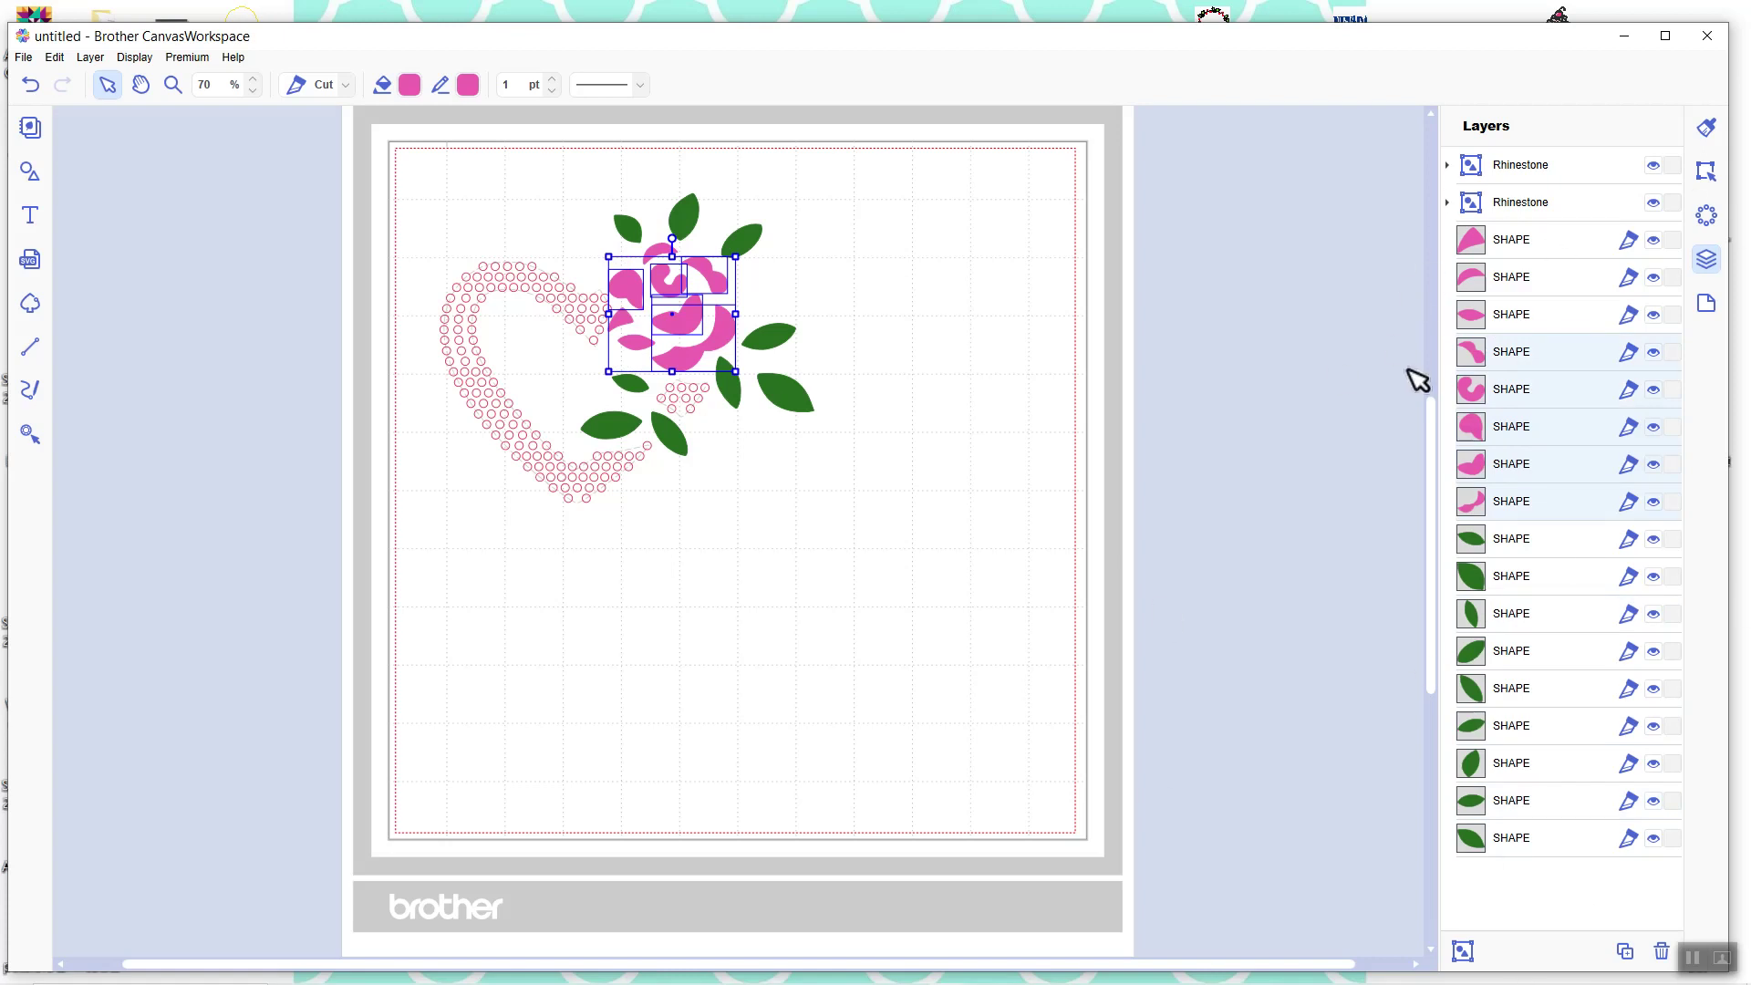
Review the Cut, Draw and Pierce options of the first petal layer, keep Cut and clear the selection
left_click(1673, 241)
left_click(1628, 241)
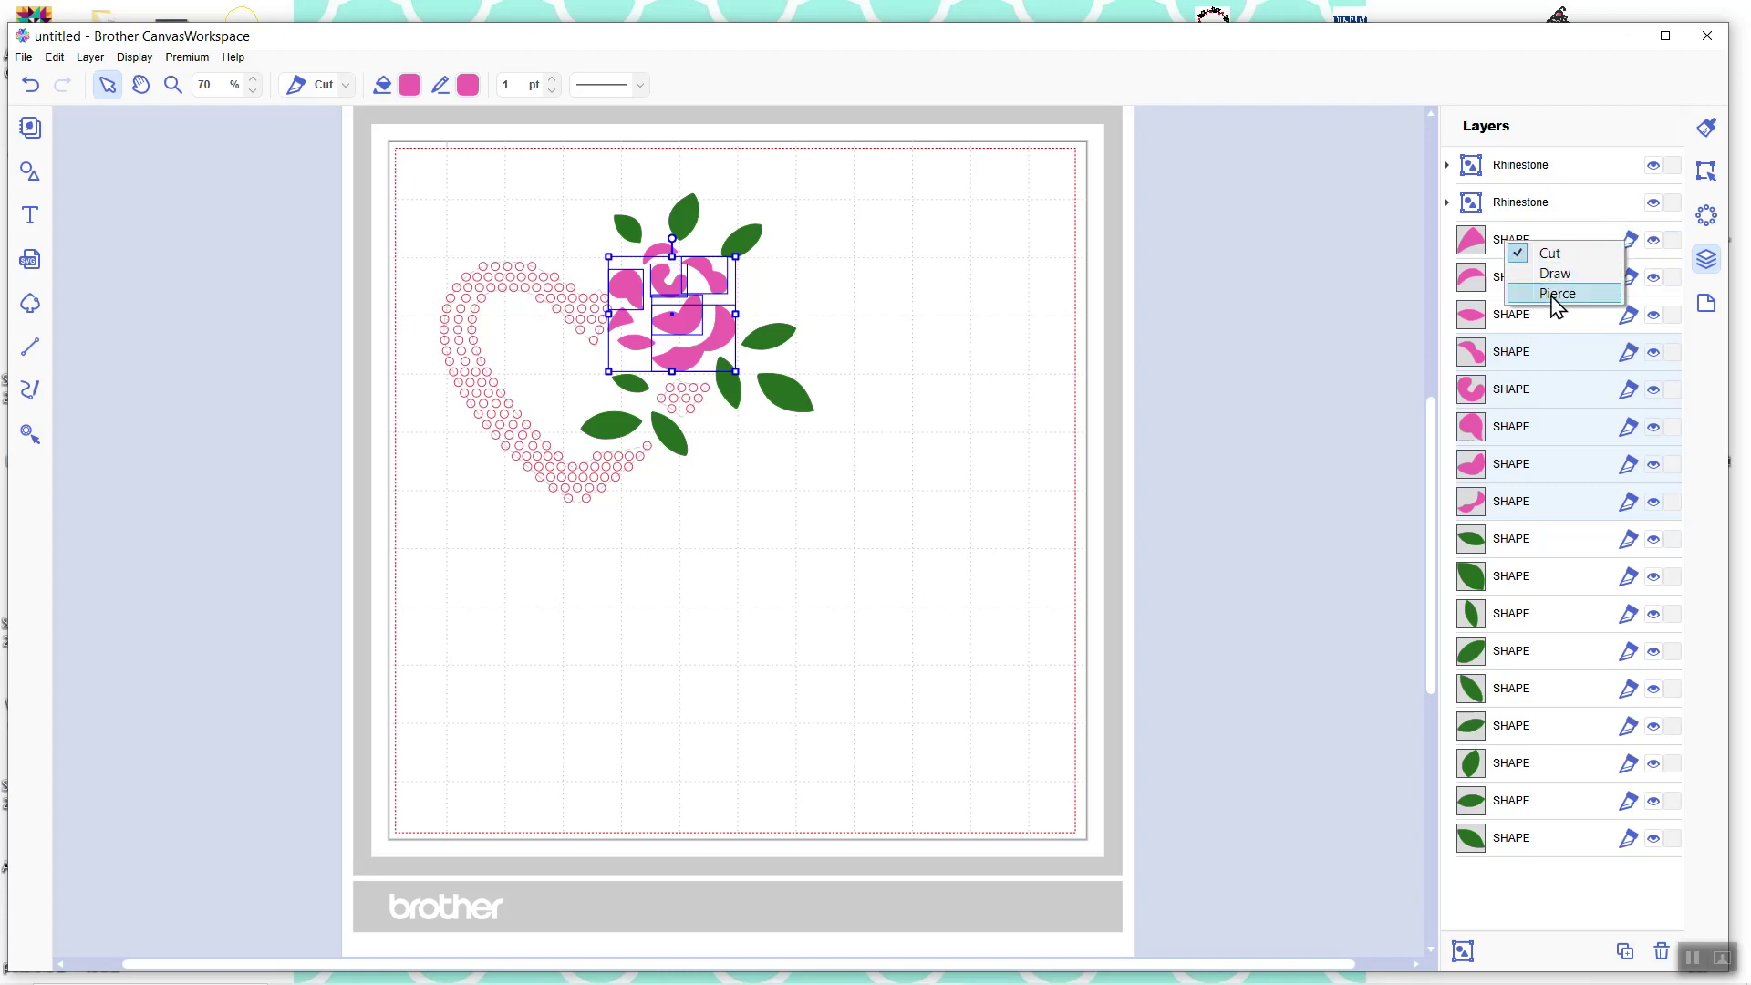
left_click(1534, 253)
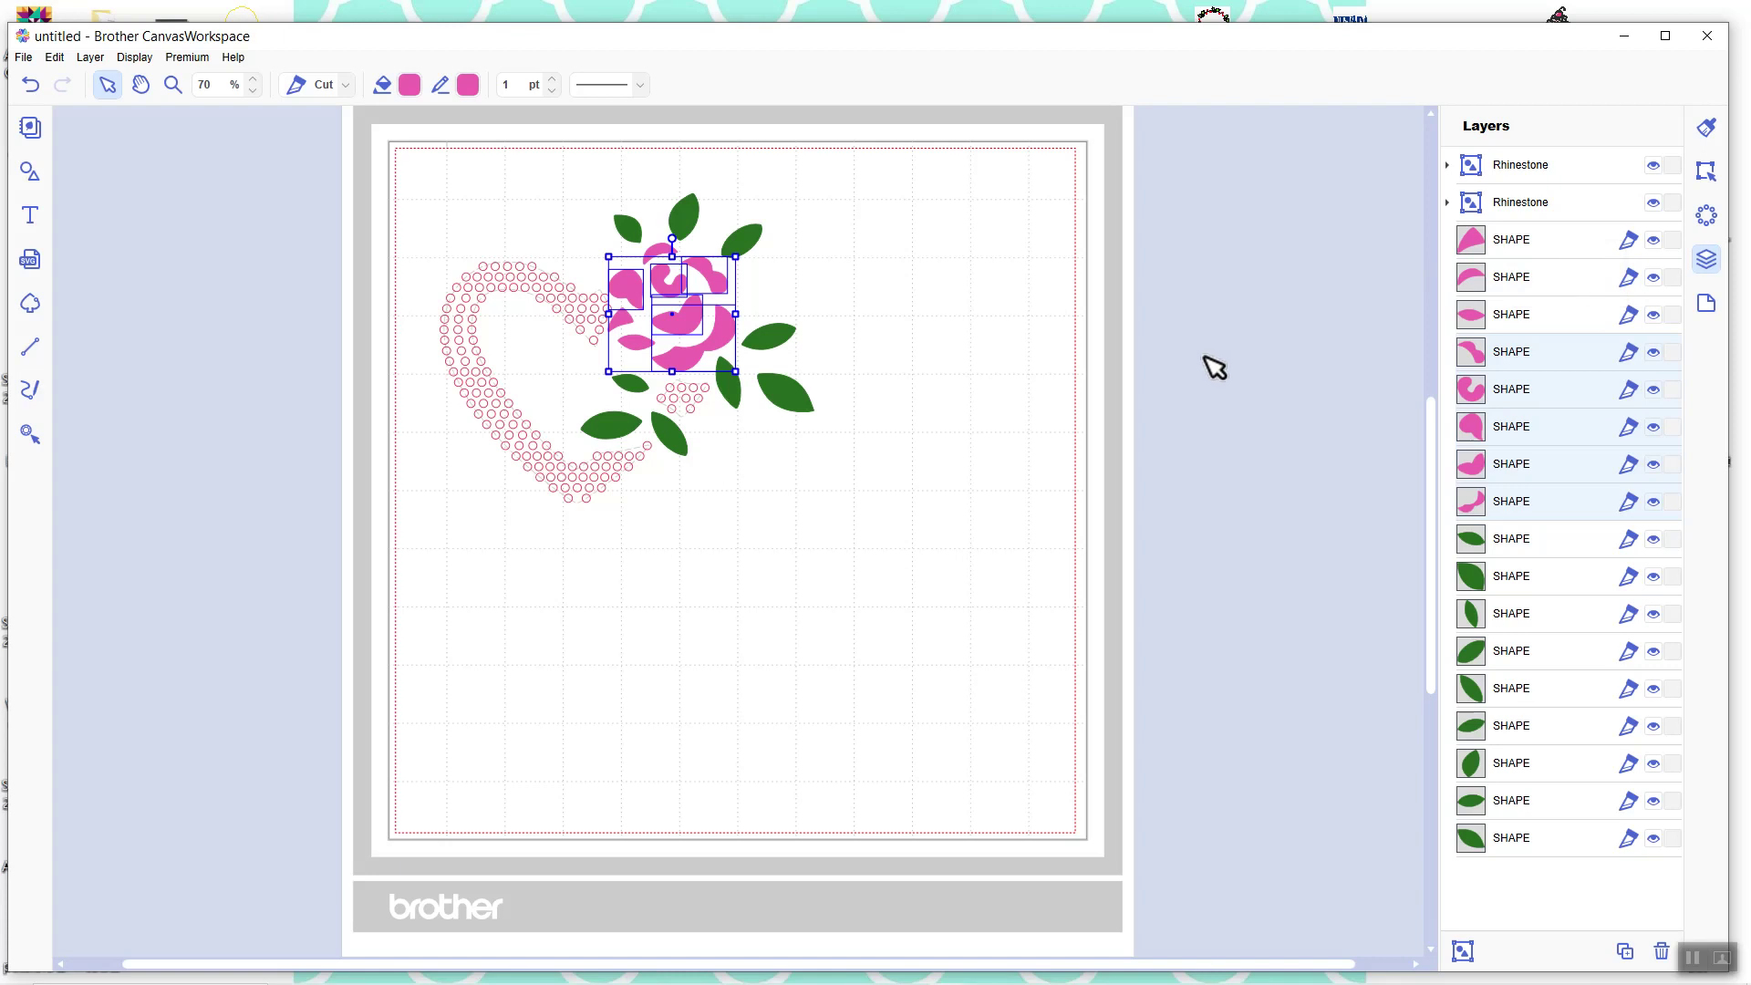
left_click(949, 595)
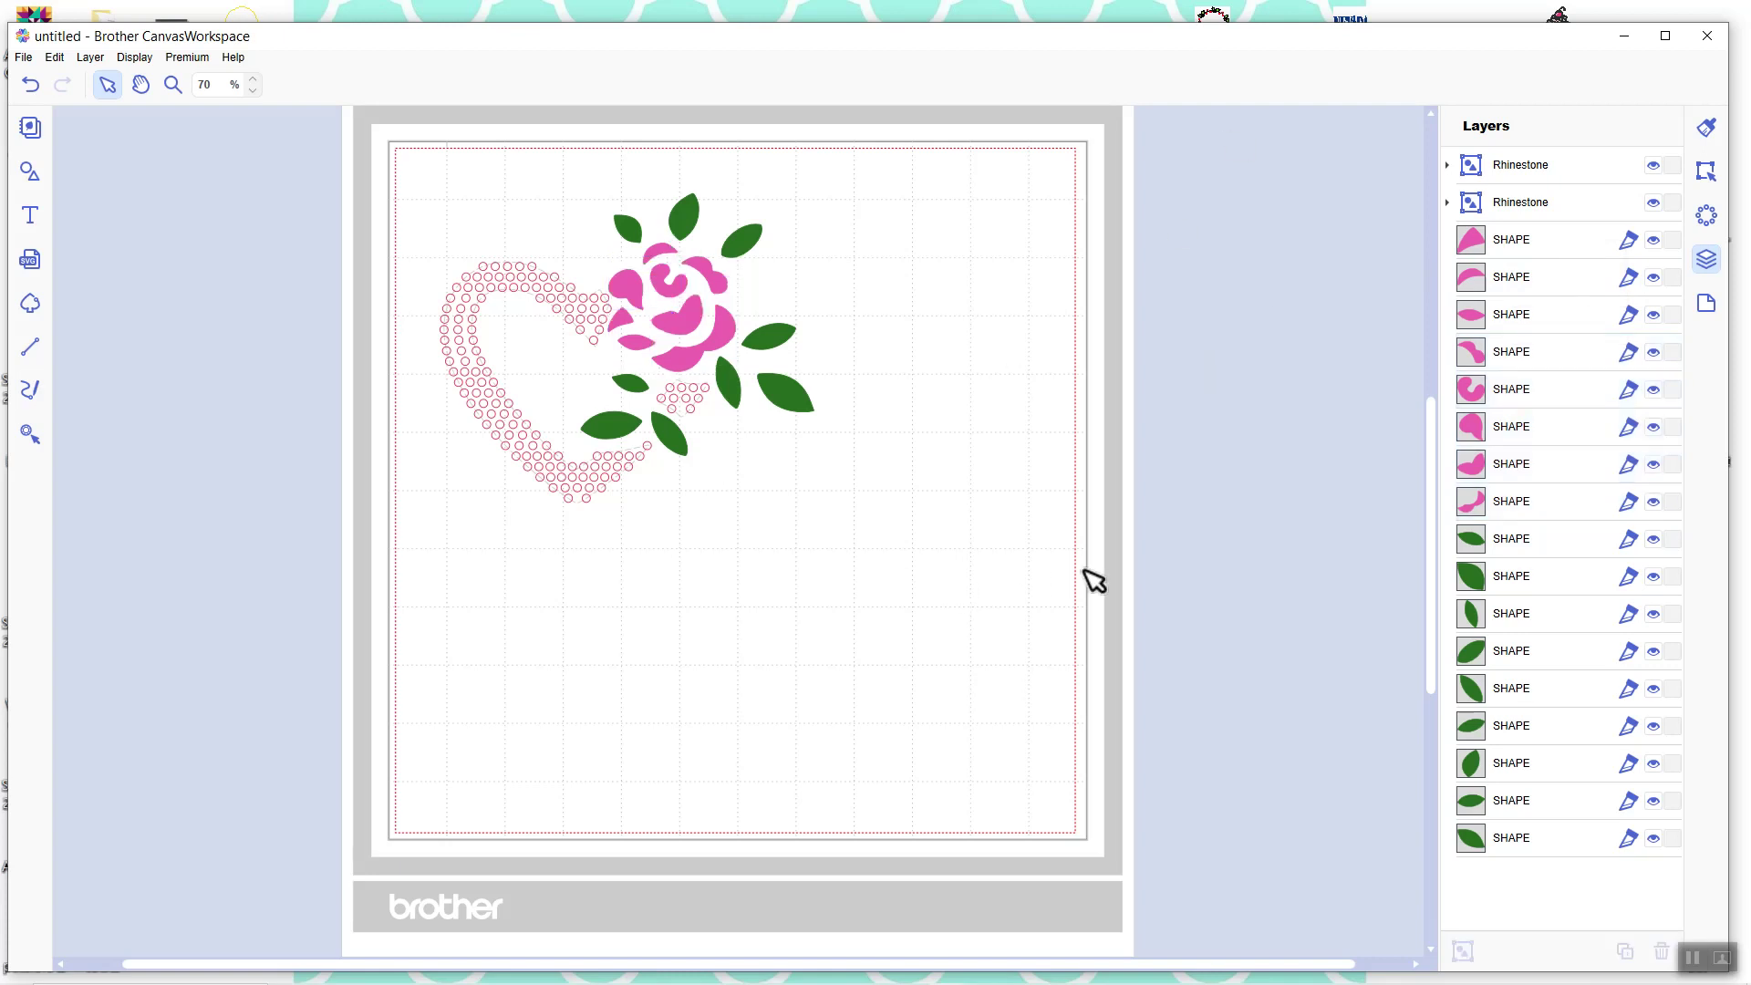
Select the whole design, including both Rhinestone groups, the petals and the leaves, and group it
scroll(1095, 602, "down", 1)
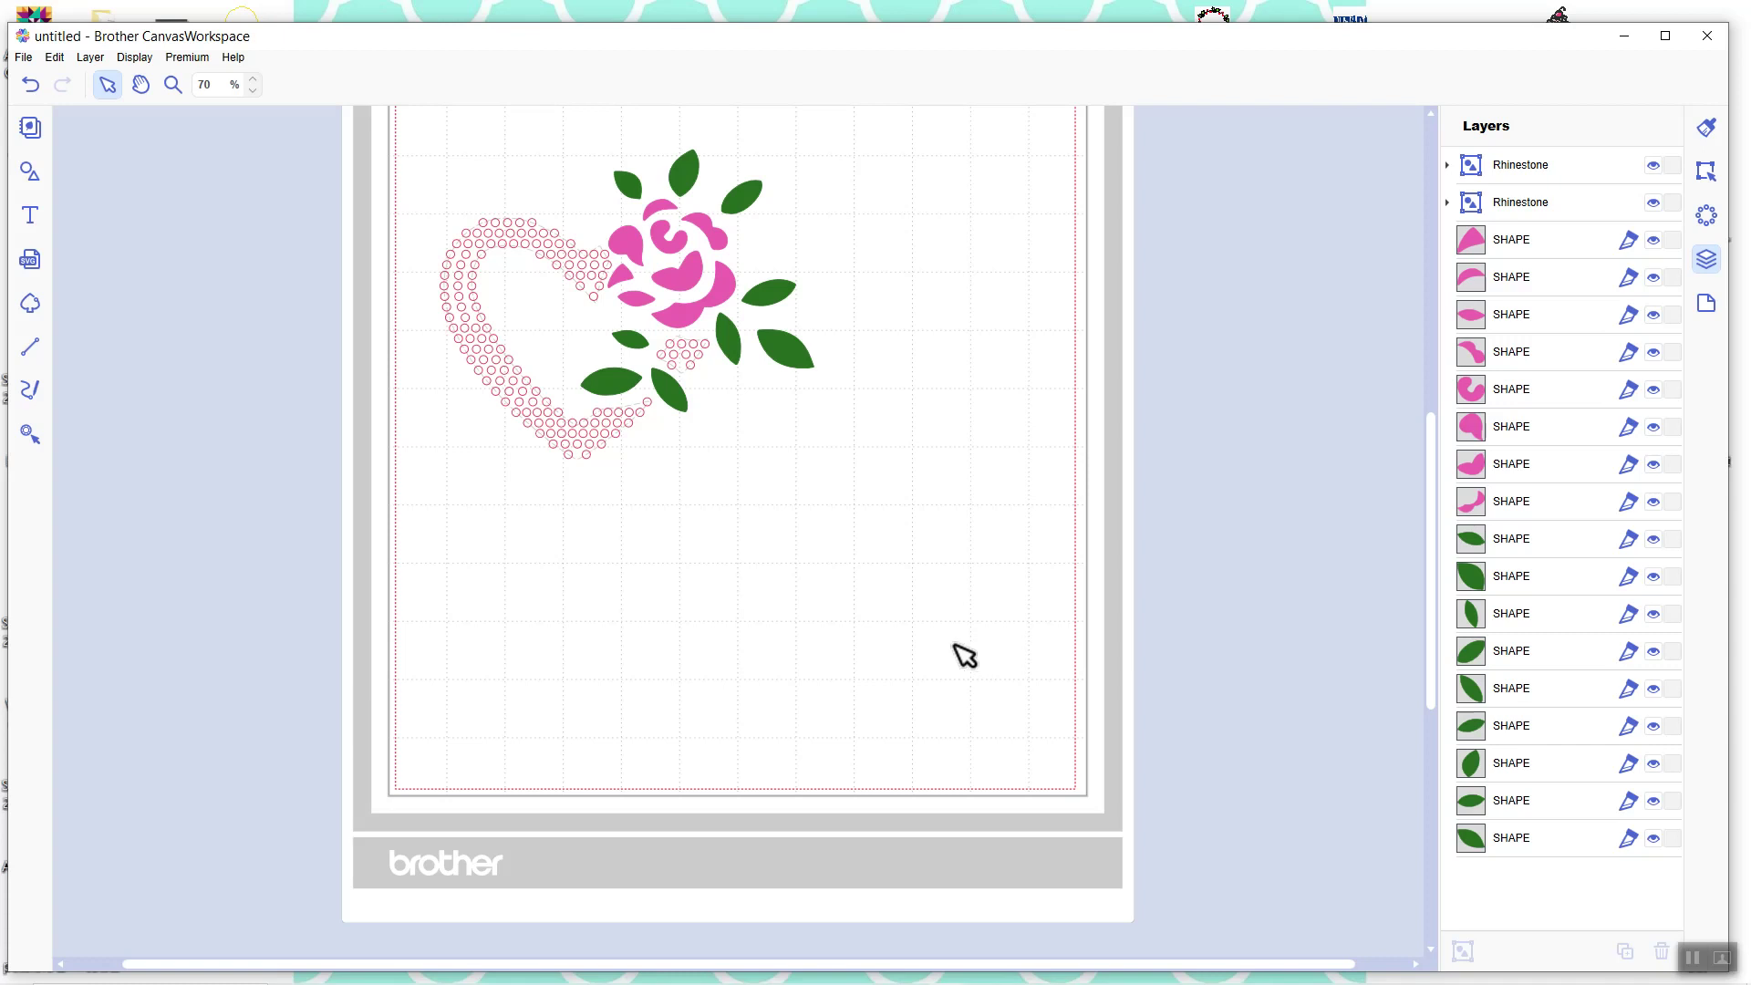
scroll(994, 643, "up", 1)
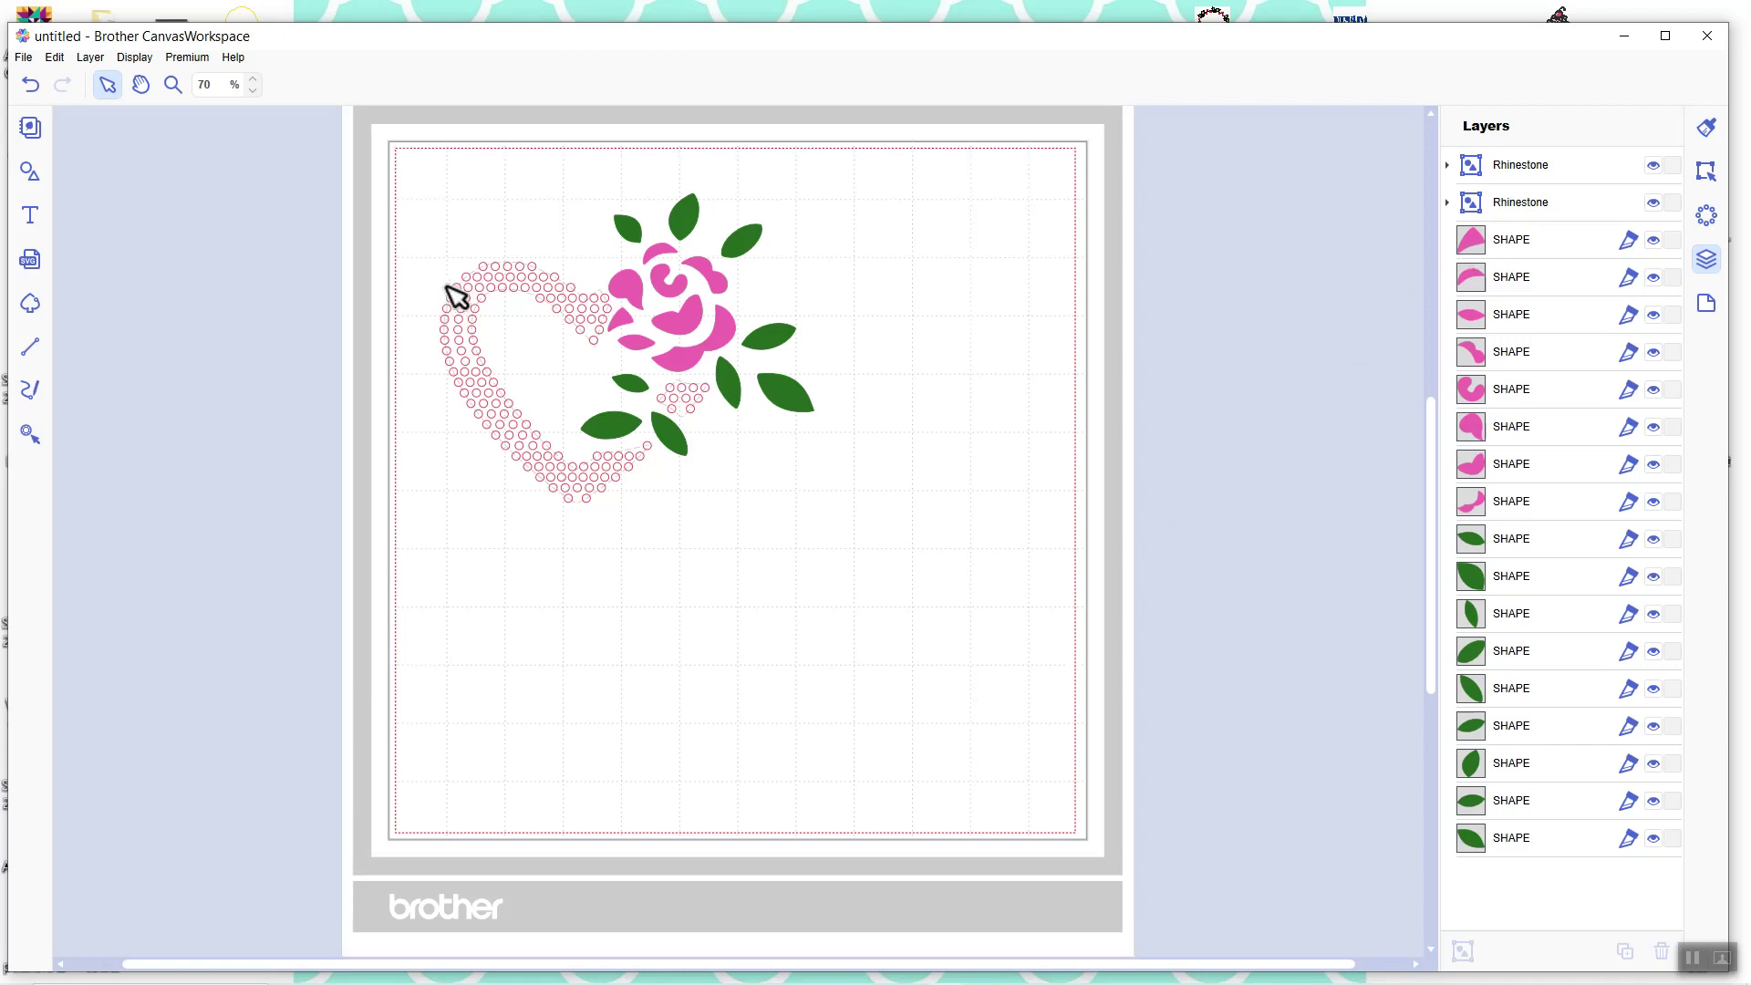
left_click_drag(408, 167, 876, 619)
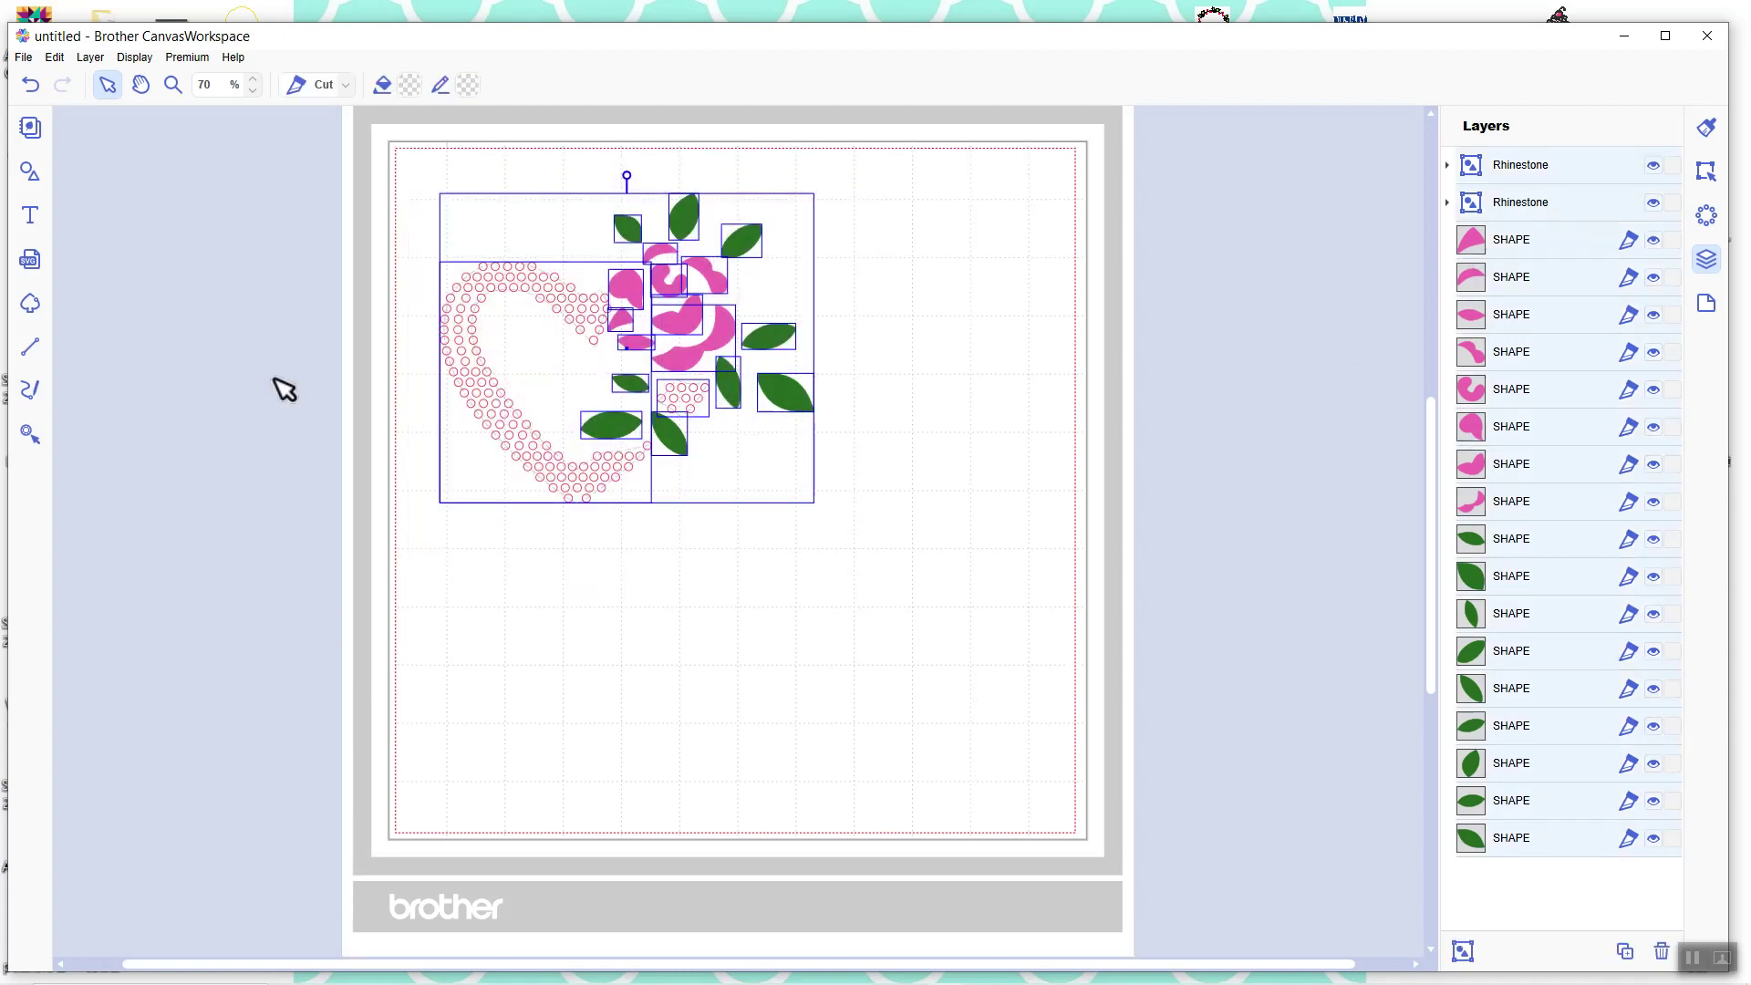
left_click(88, 57)
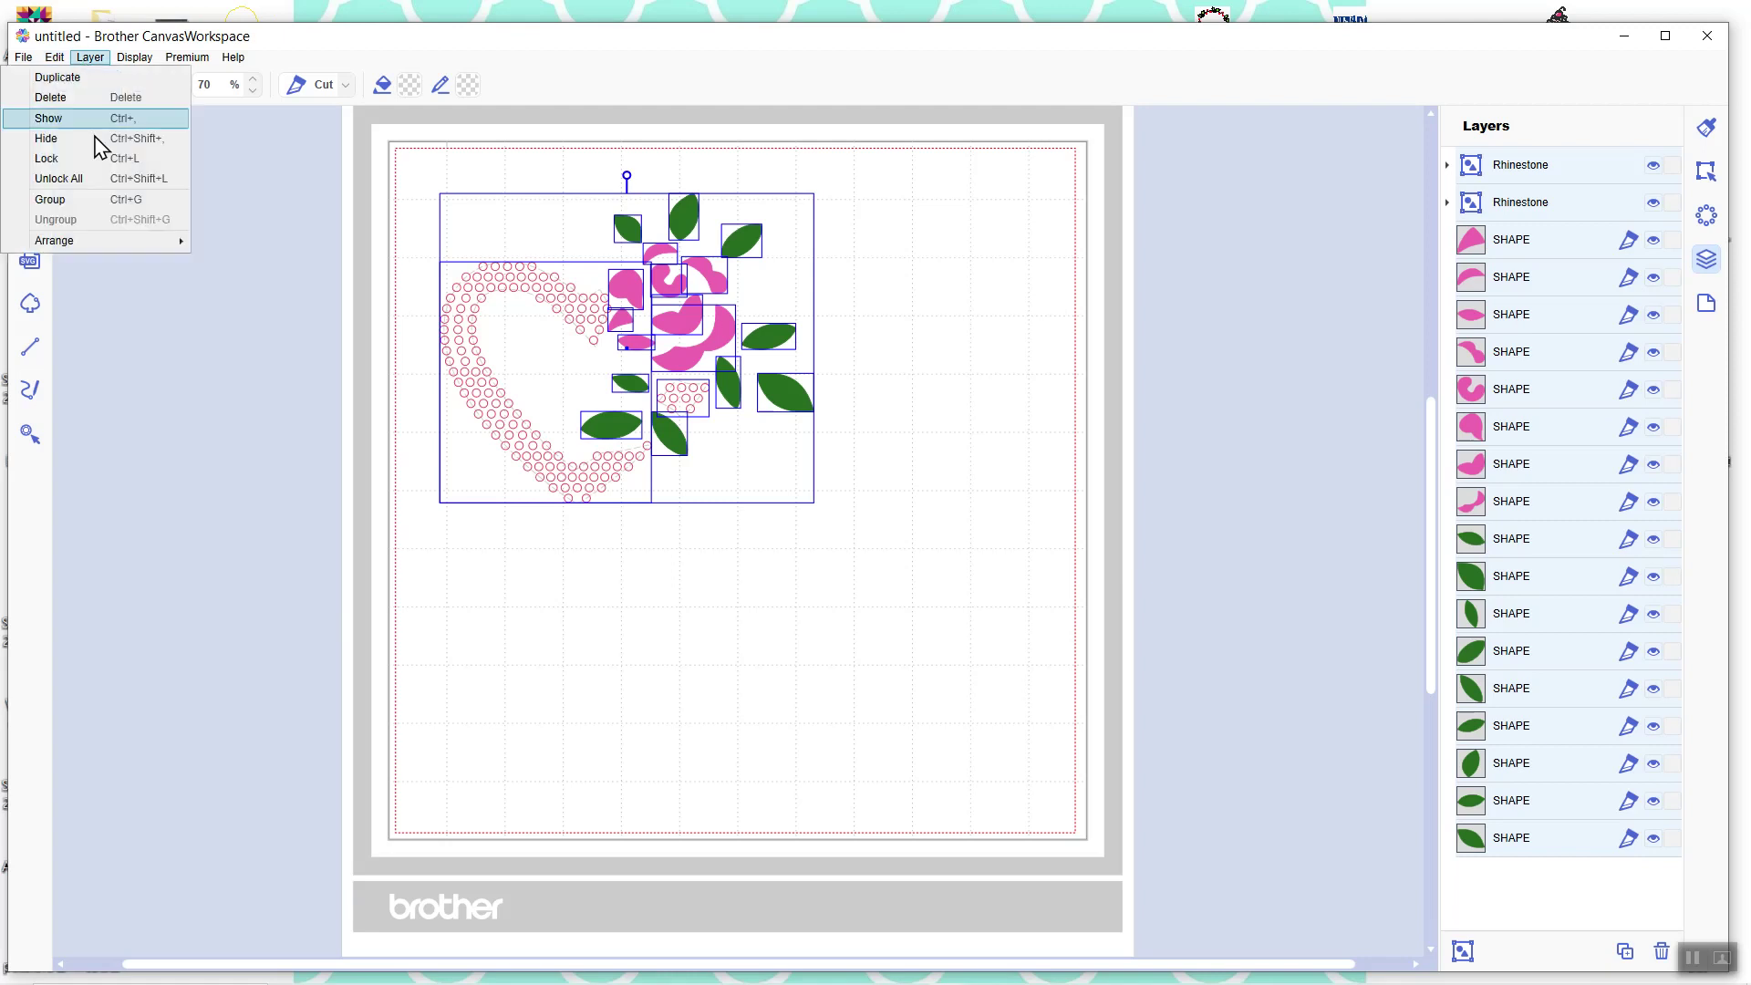
left_click(59, 194)
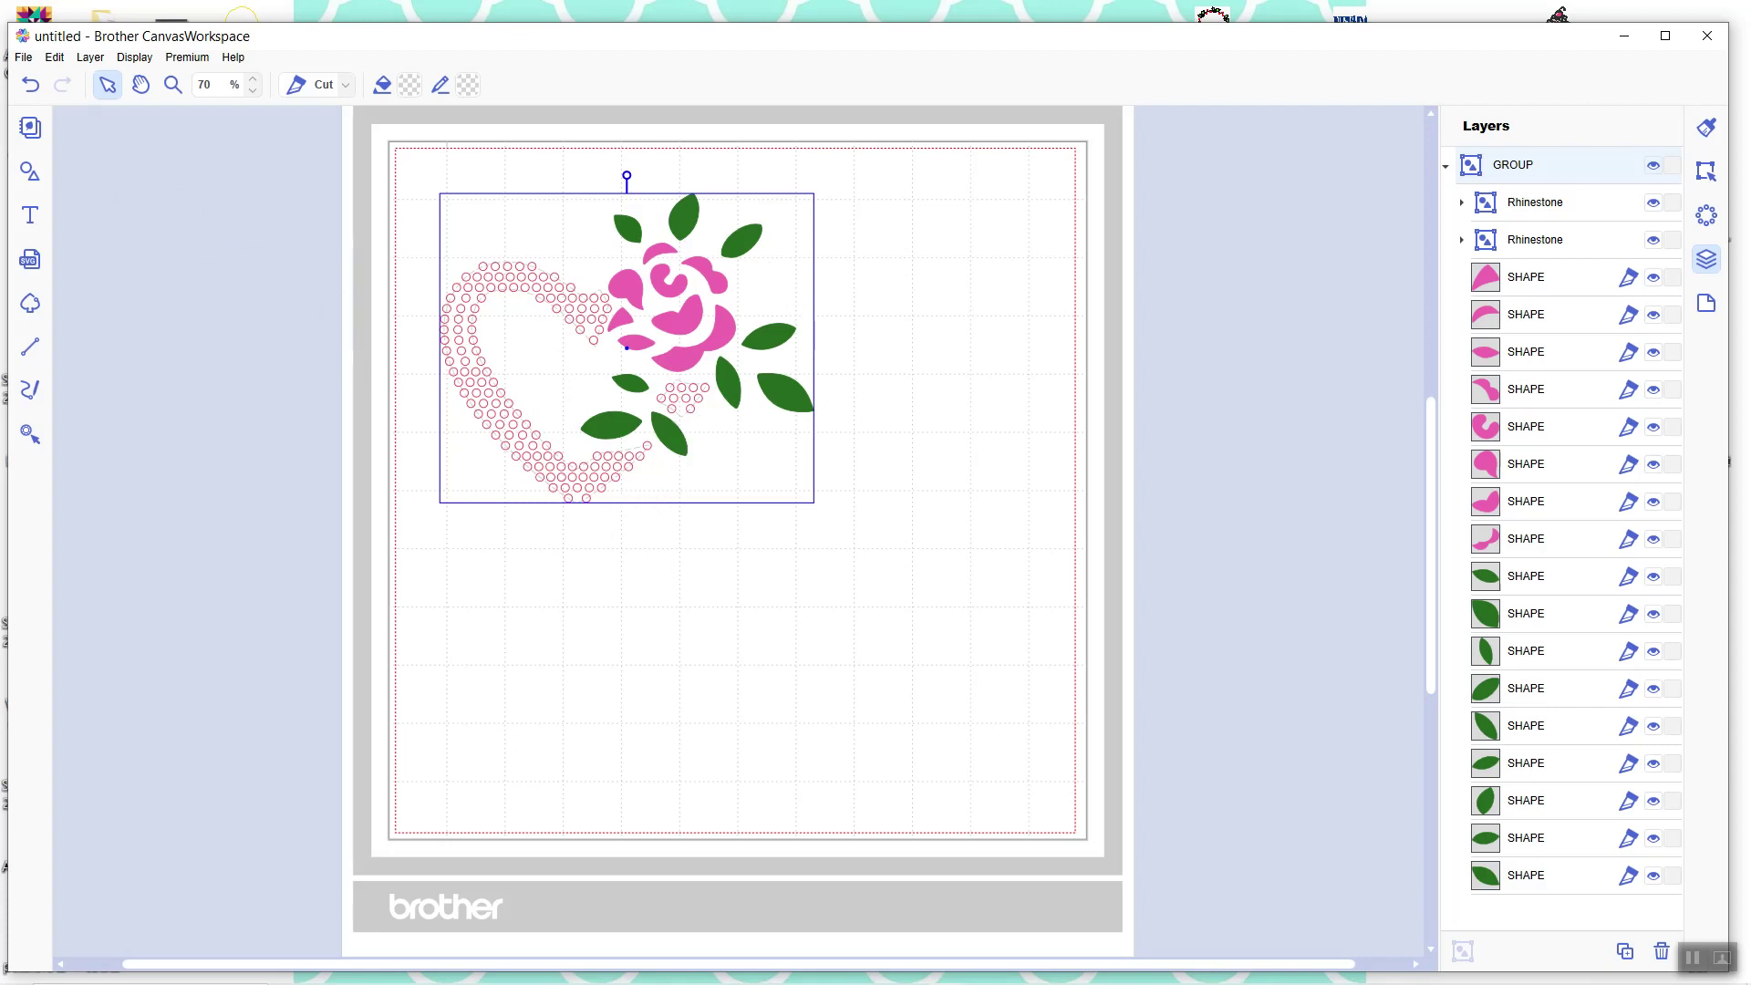
Export the grouped design as an FCM file named "rhinestone heart with HTV" on the Desktop and close the export dialog
left_click(23, 57)
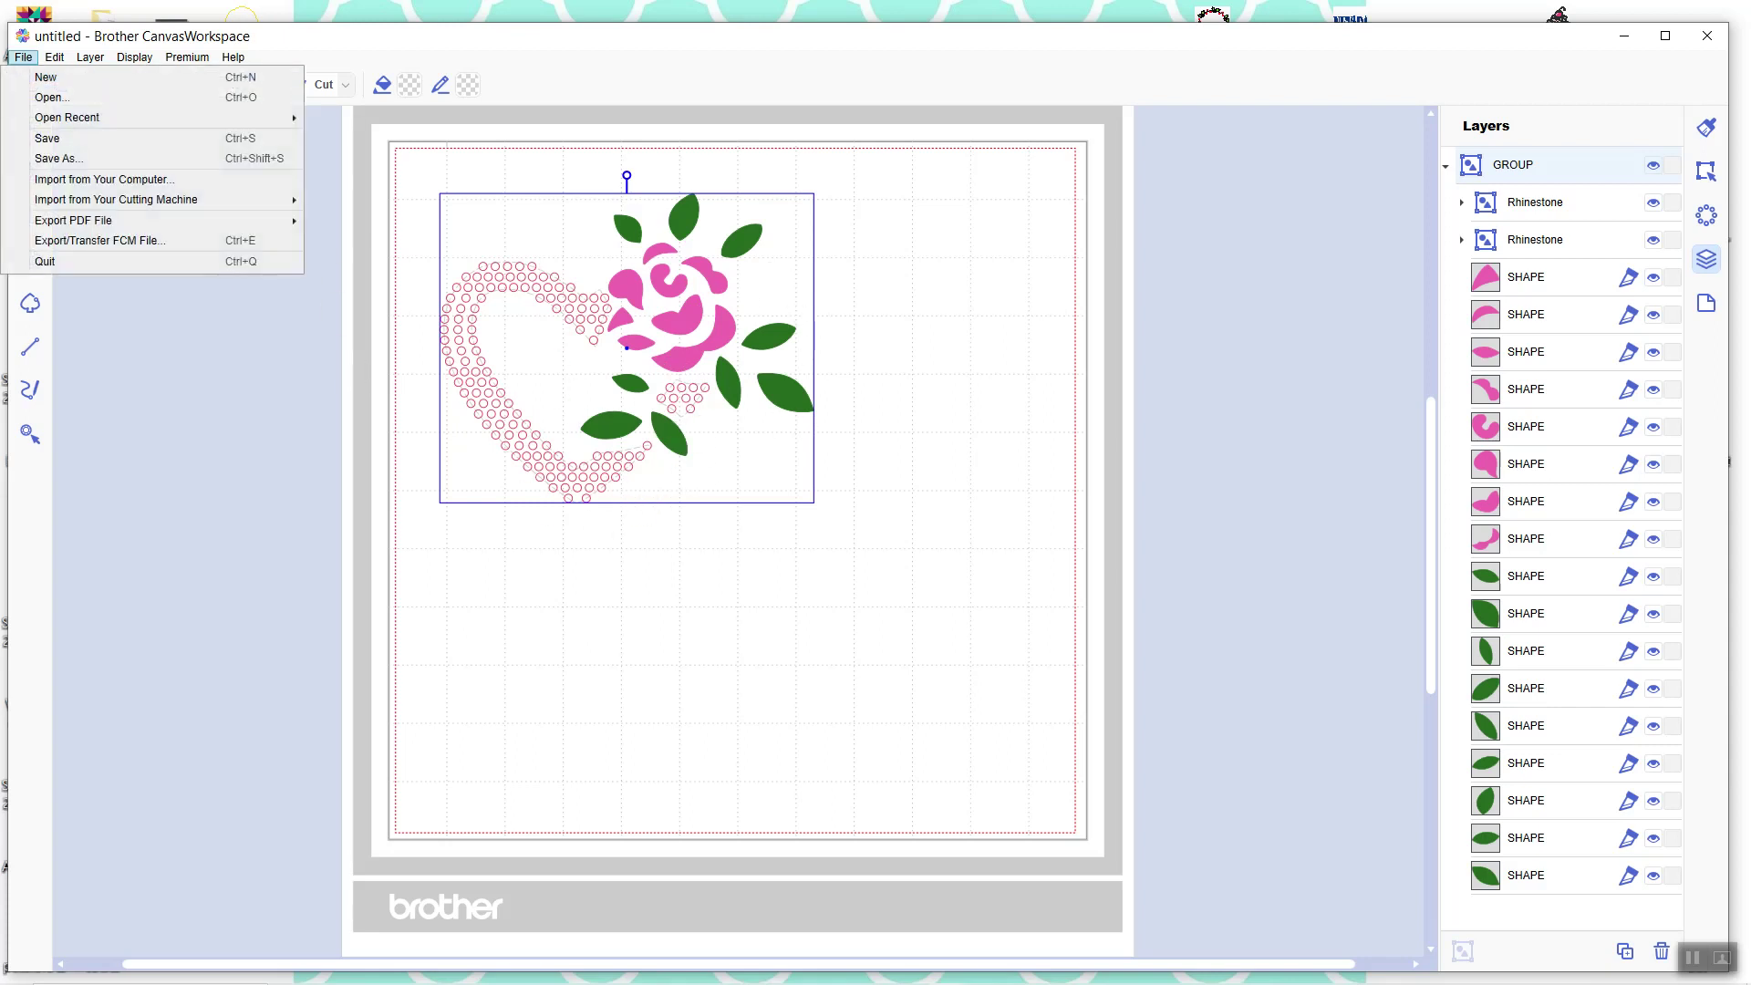
left_click(77, 241)
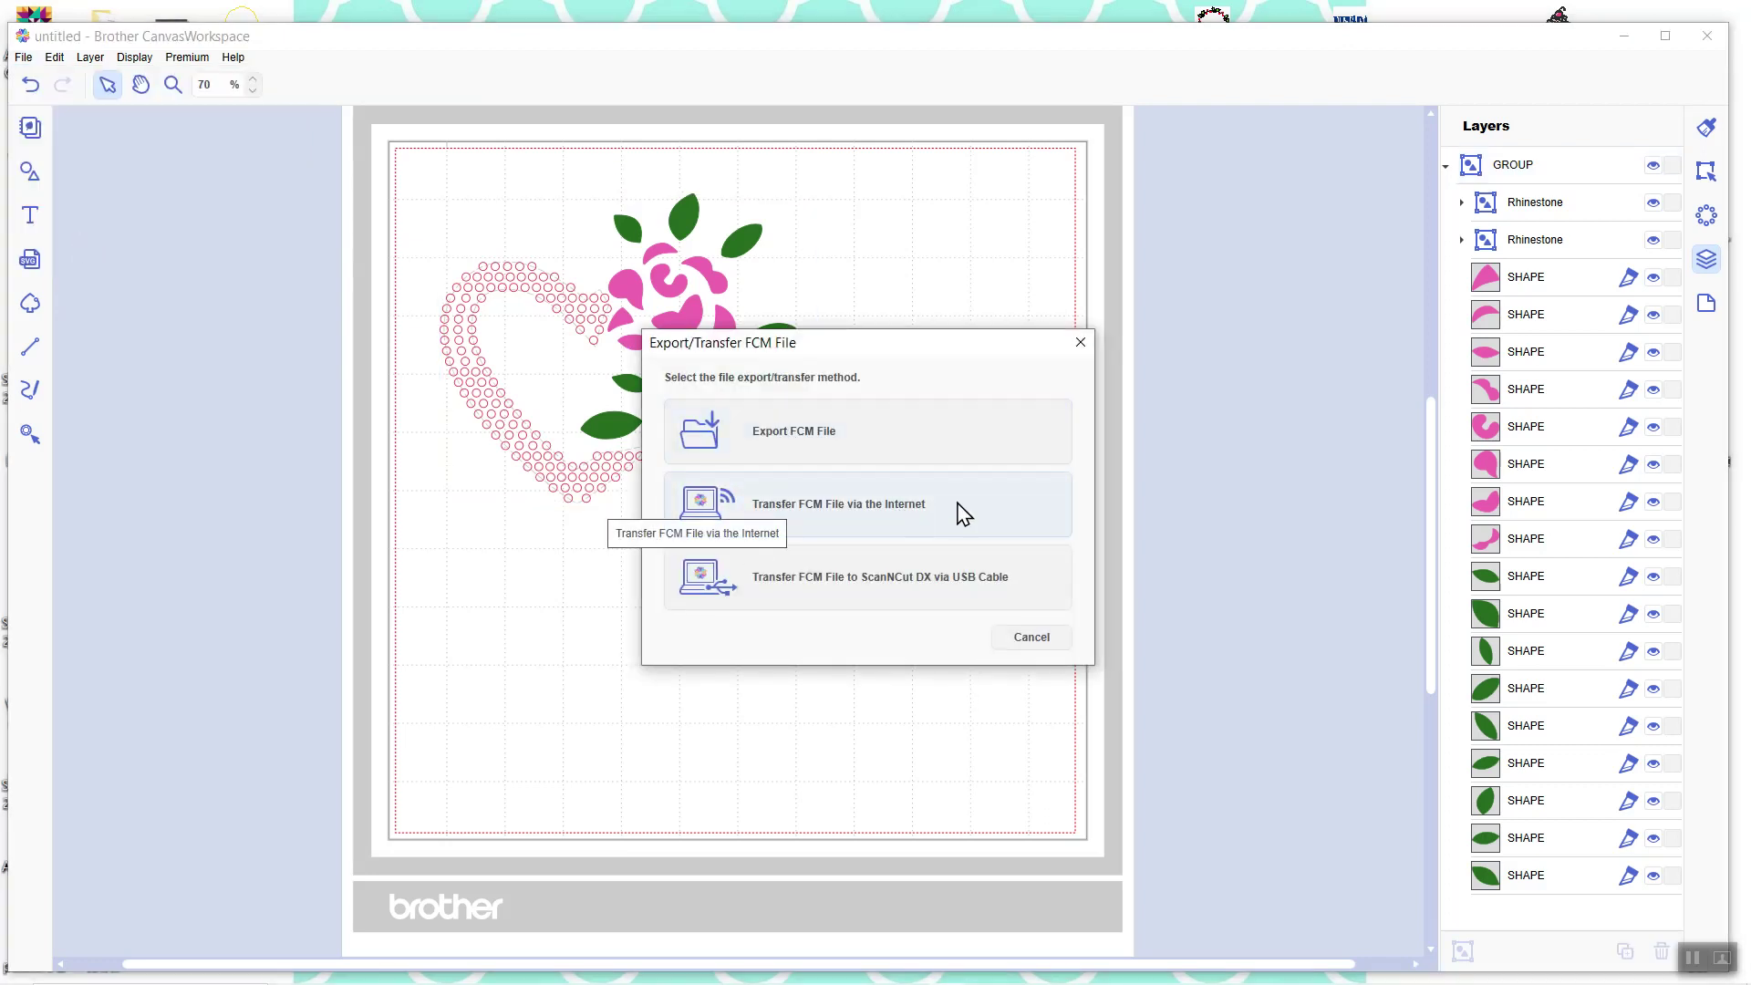
left_click(784, 438)
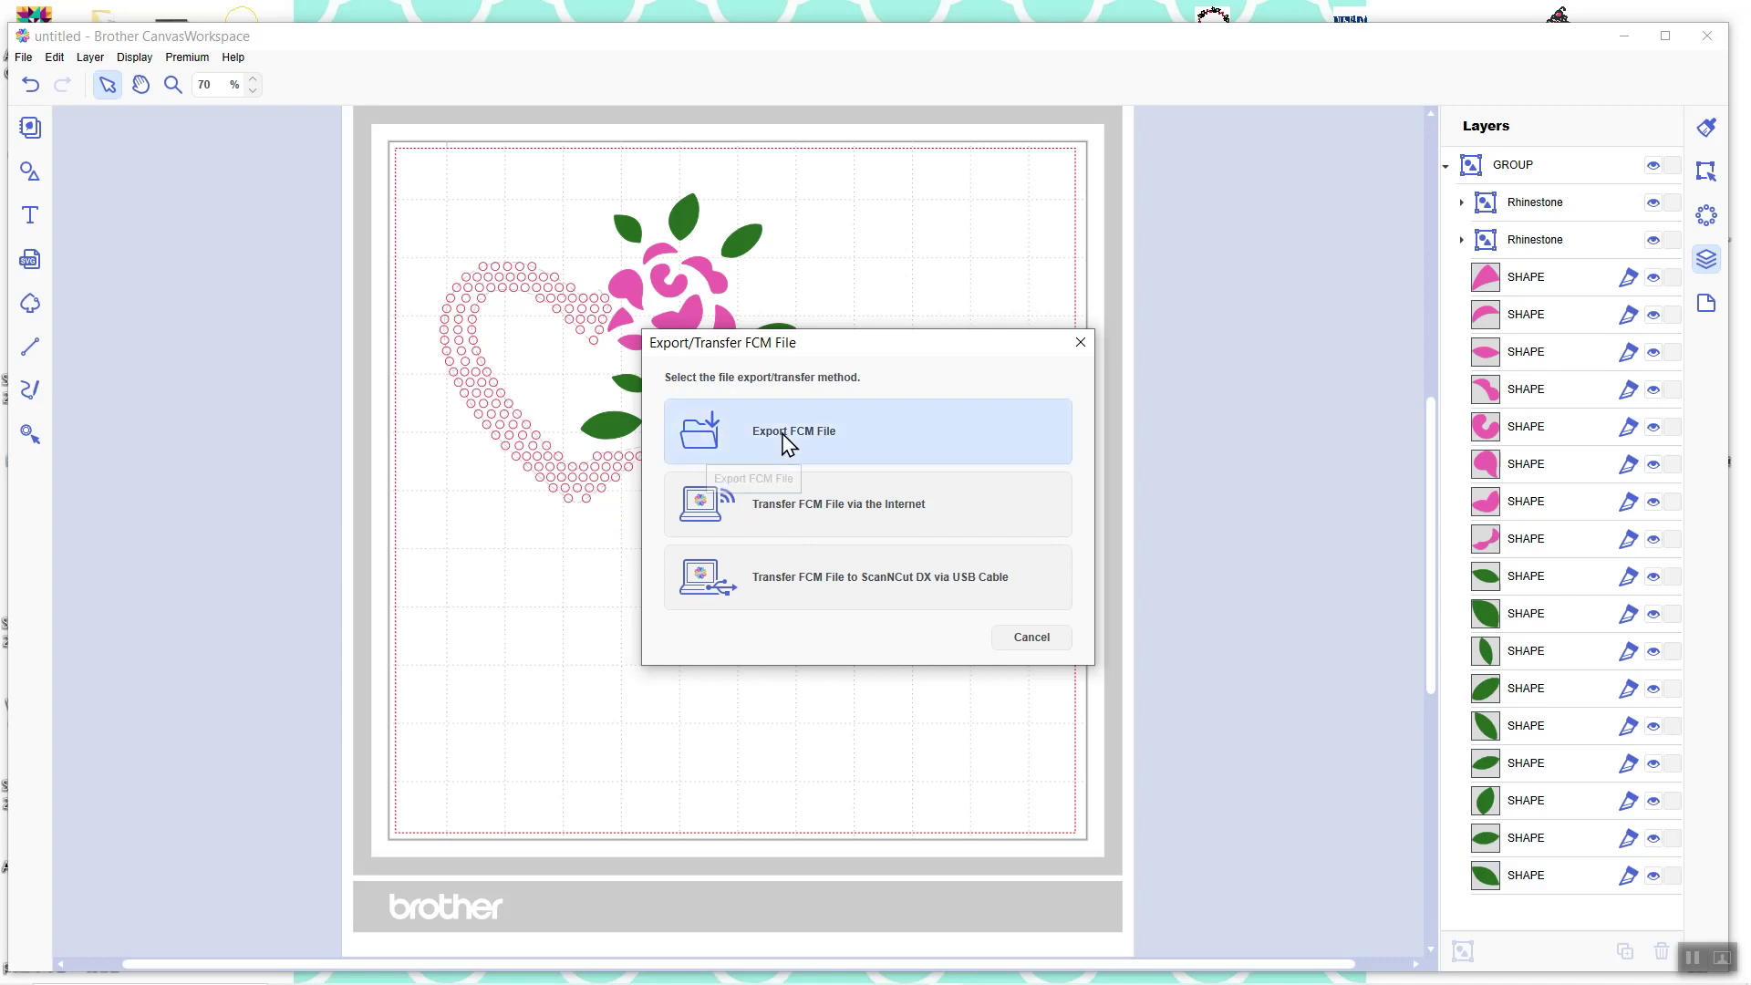
left_click(846, 754)
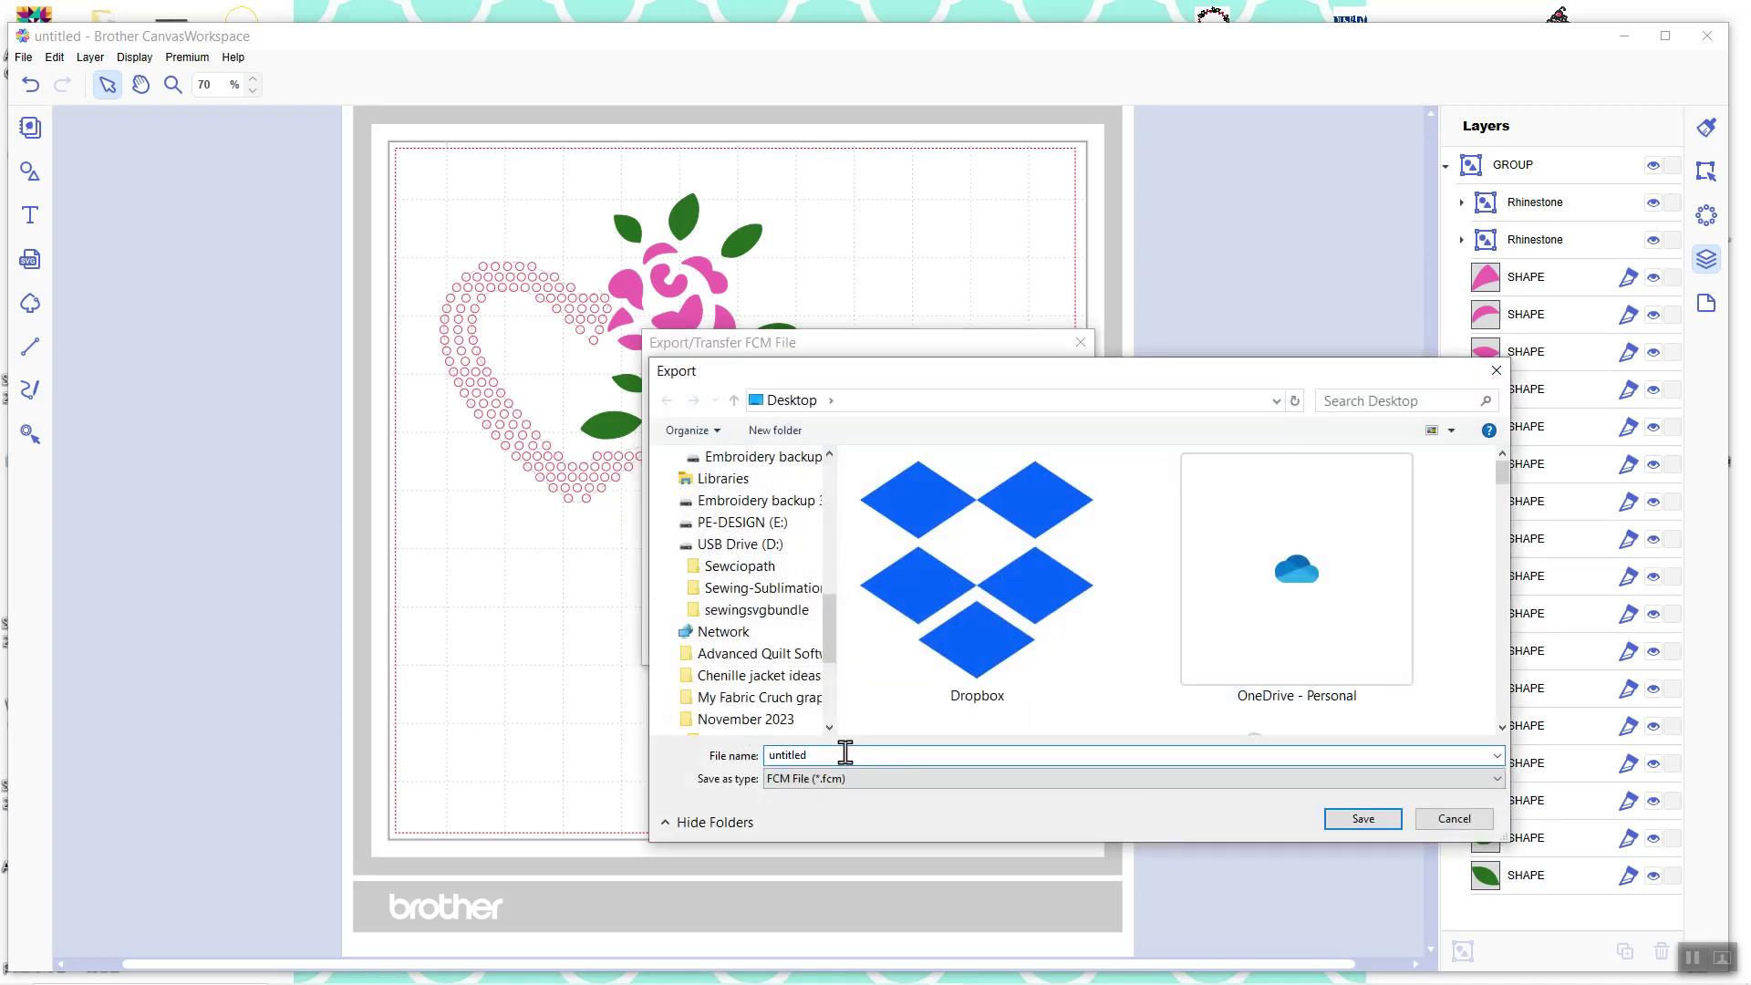
left_click_drag(845, 754, 689, 755)
type("rhinestone her")
type("rt with HTV")
left_click(1364, 819)
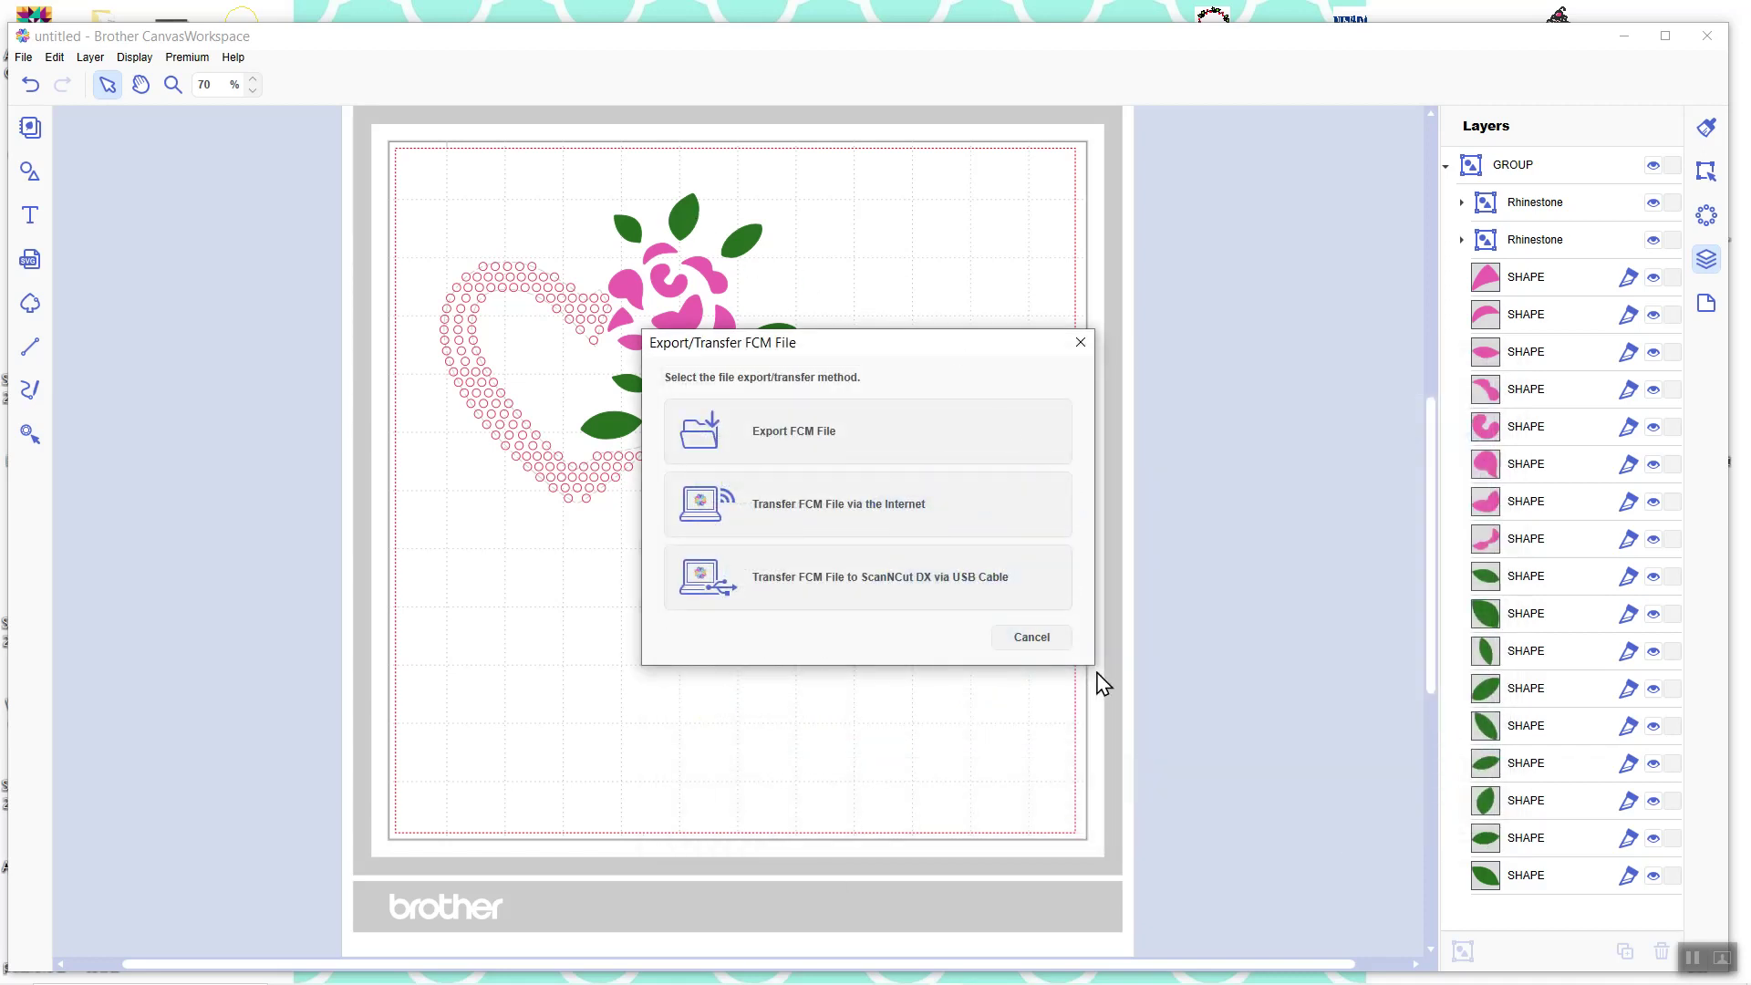
left_click(1033, 637)
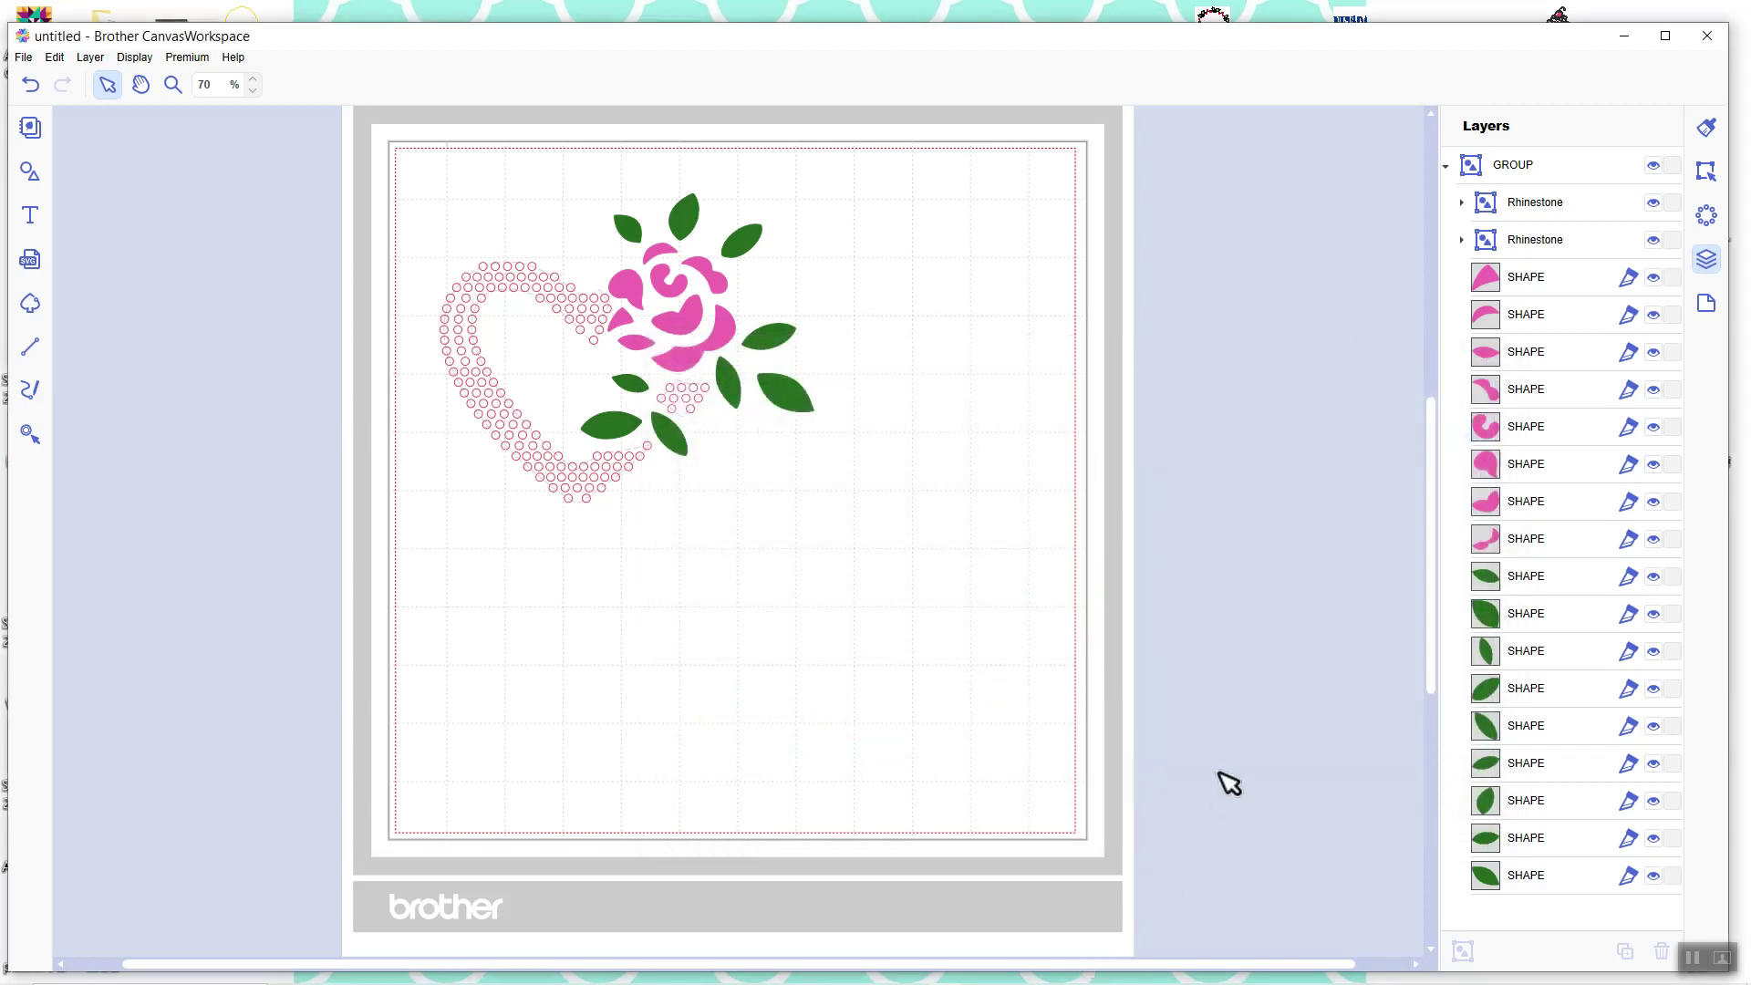